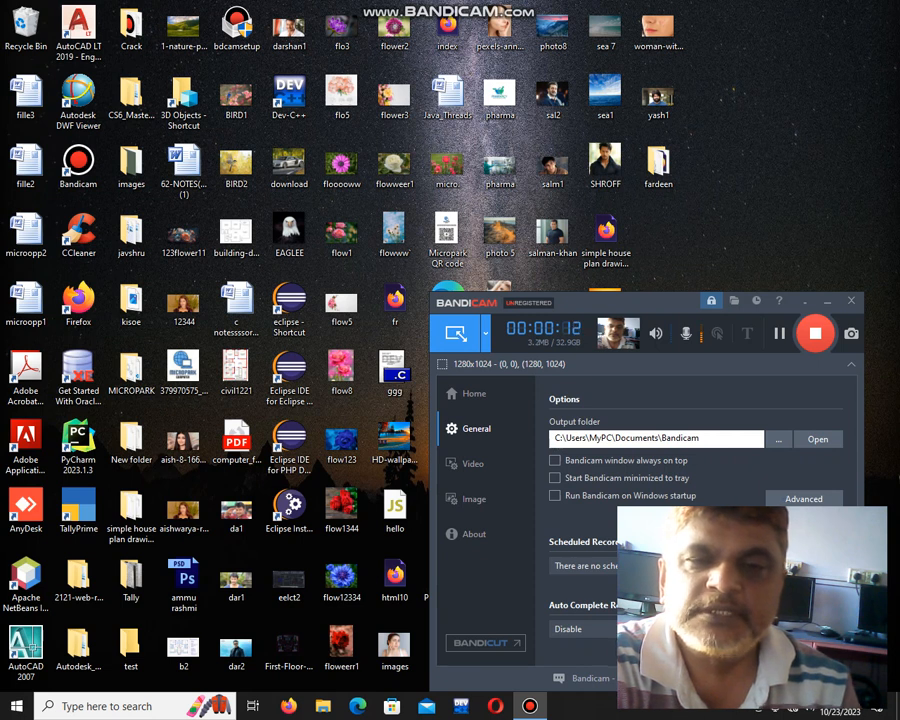
Launch Microsoft Office Excel 2007 from Windows search to get a blank workbook.
{"action": "left_click", "coordinate": [107, 706]}
{"action": "type", "text": "excel"}
{"action": "key", "text": "Return"}
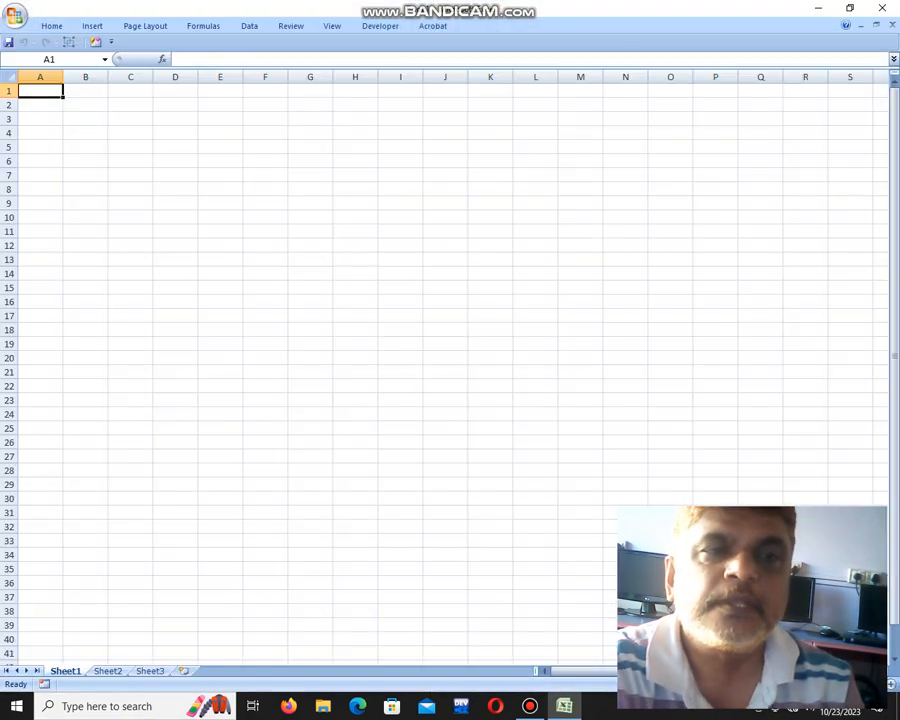
Zoom in, then type the 'names' heading in A1 and four people's names in A2:A5.
{"action": "left_click_drag", "start_coordinate": [847, 684], "coordinate": [876, 684]}
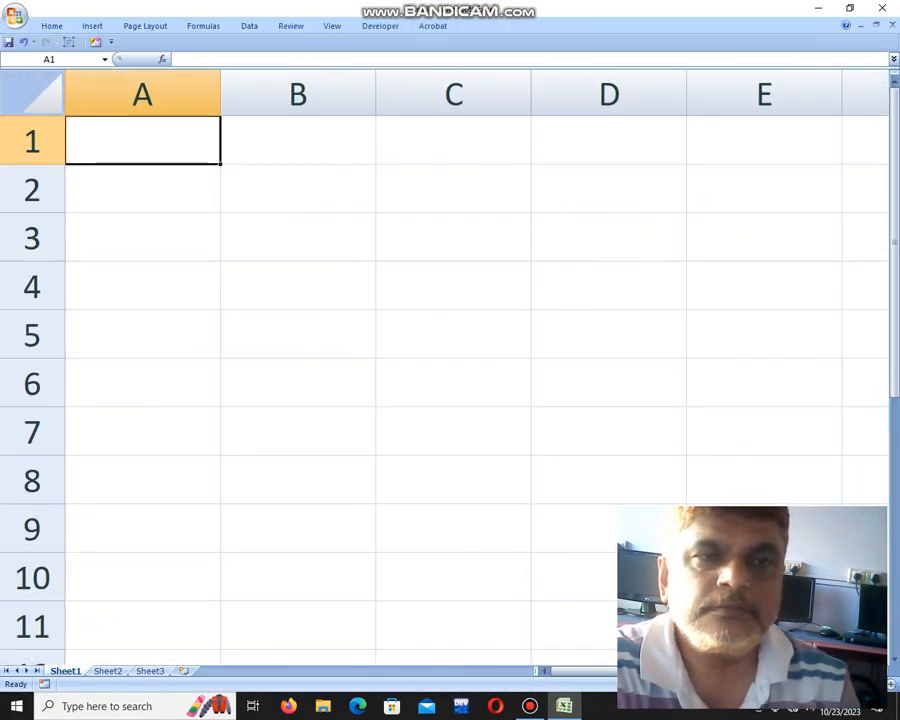
{"action": "type", "text": "names"}
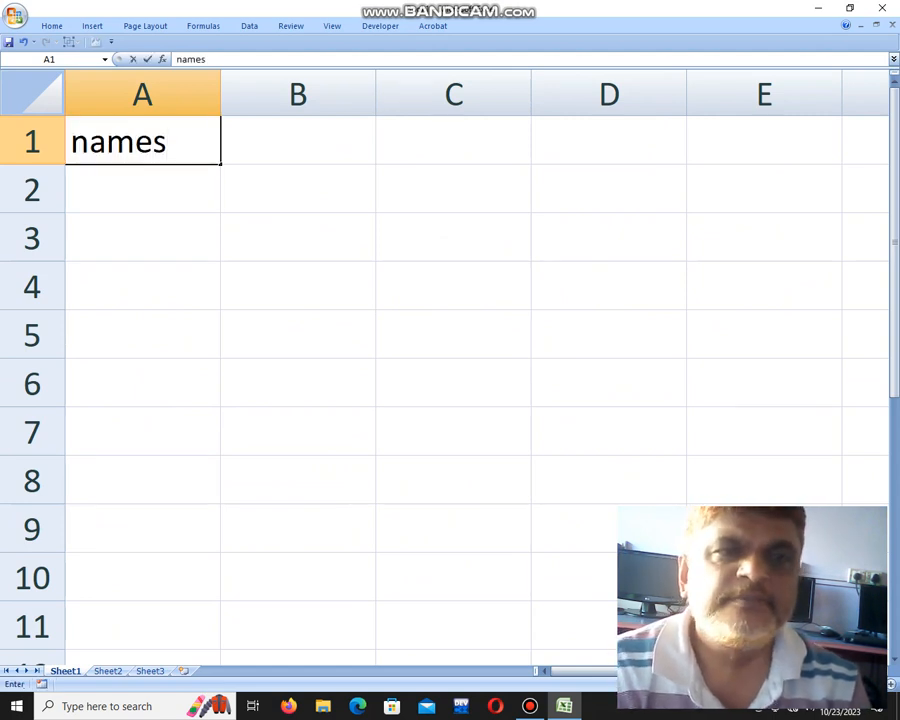
{"action": "key", "text": "Return"}
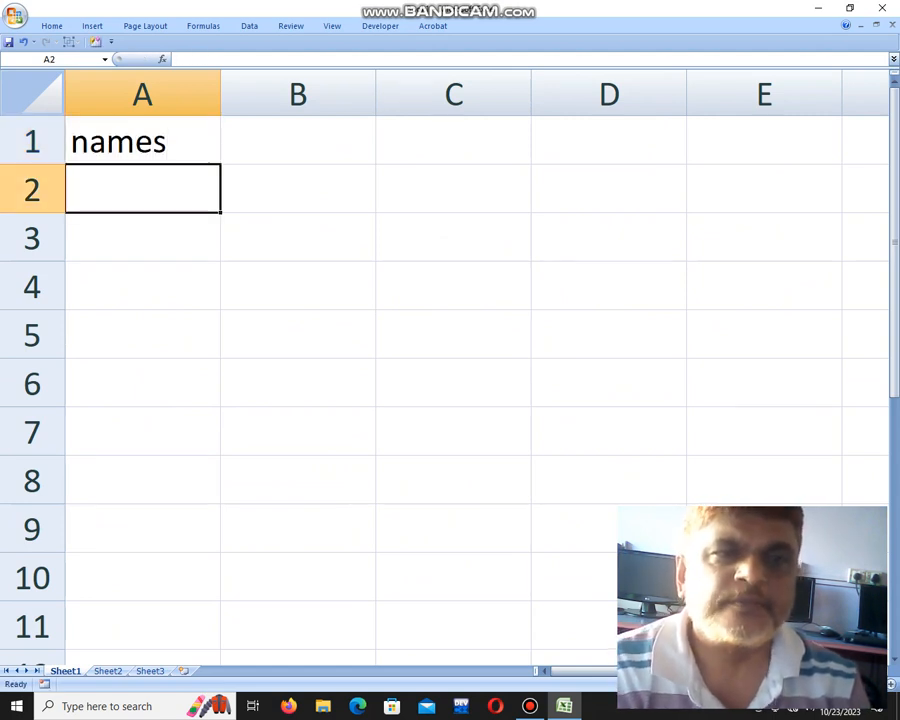
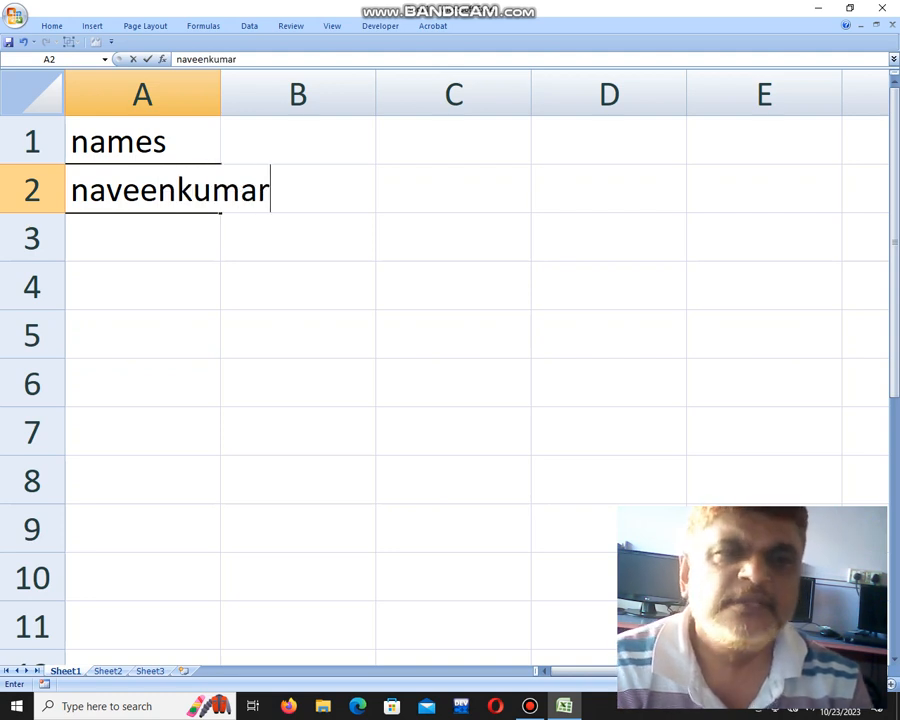
{"action": "key", "text": "Return"}
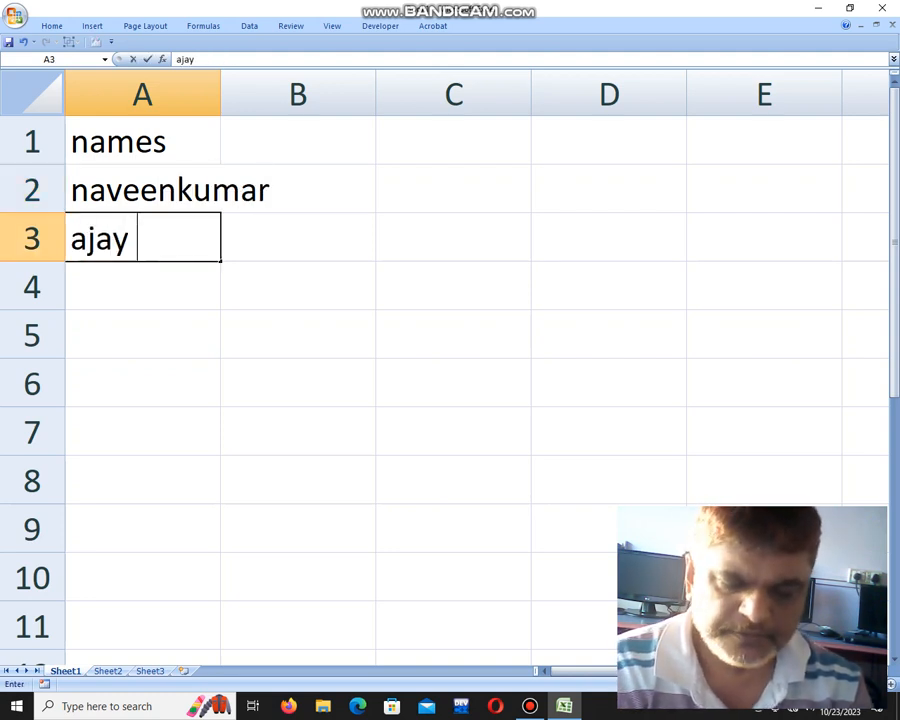
{"action": "key", "text": "Return"}
{"action": "type", "text": "sa"}
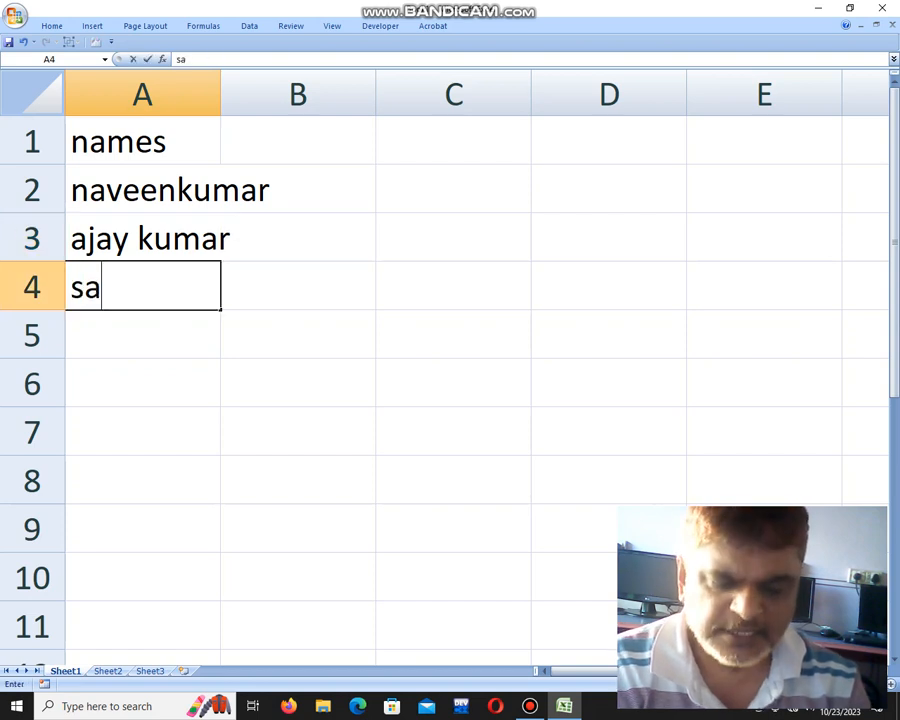
{"action": "type", "text": "ndeep L"}
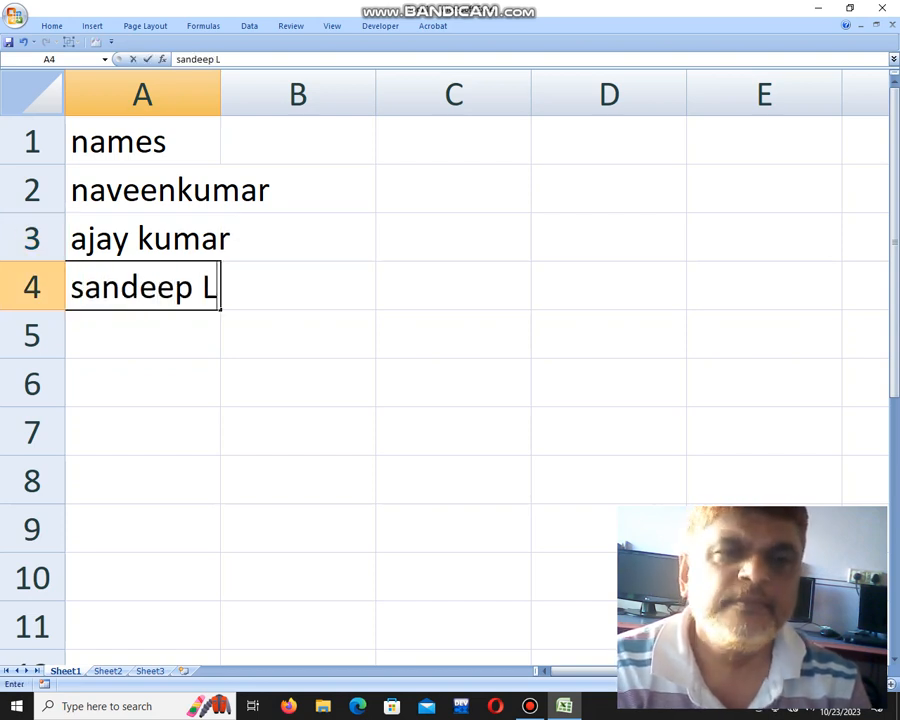
{"action": "key", "text": "Return"}
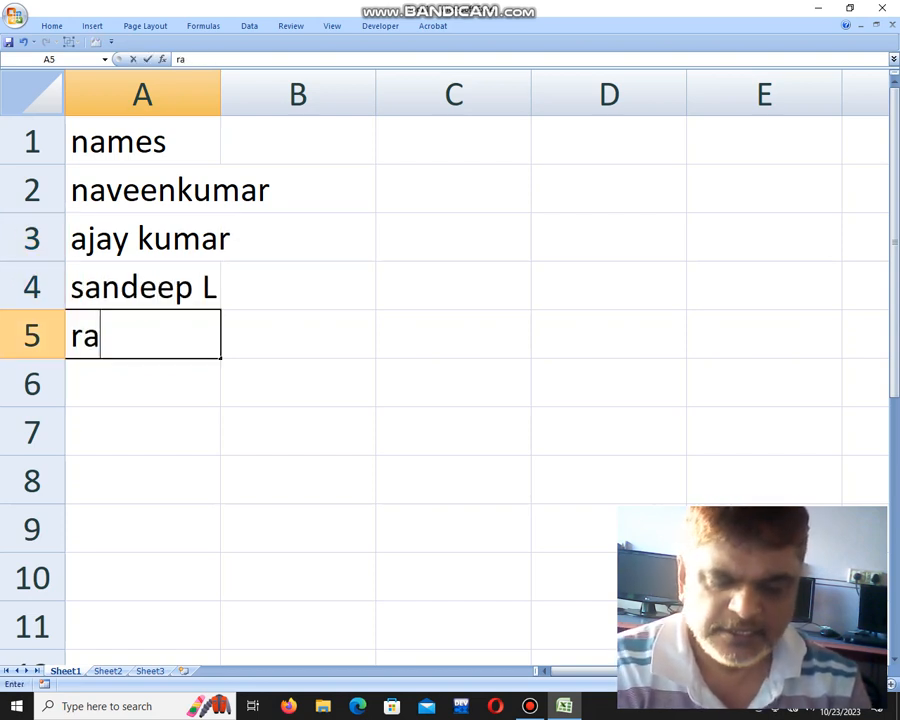
{"action": "key", "text": "ctrl+Return"}
{"action": "key", "text": "Up"}
{"action": "key", "text": "Up"}
{"action": "key", "text": "Up"}
{"action": "key", "text": "Up"}
{"action": "key", "text": "Right"}
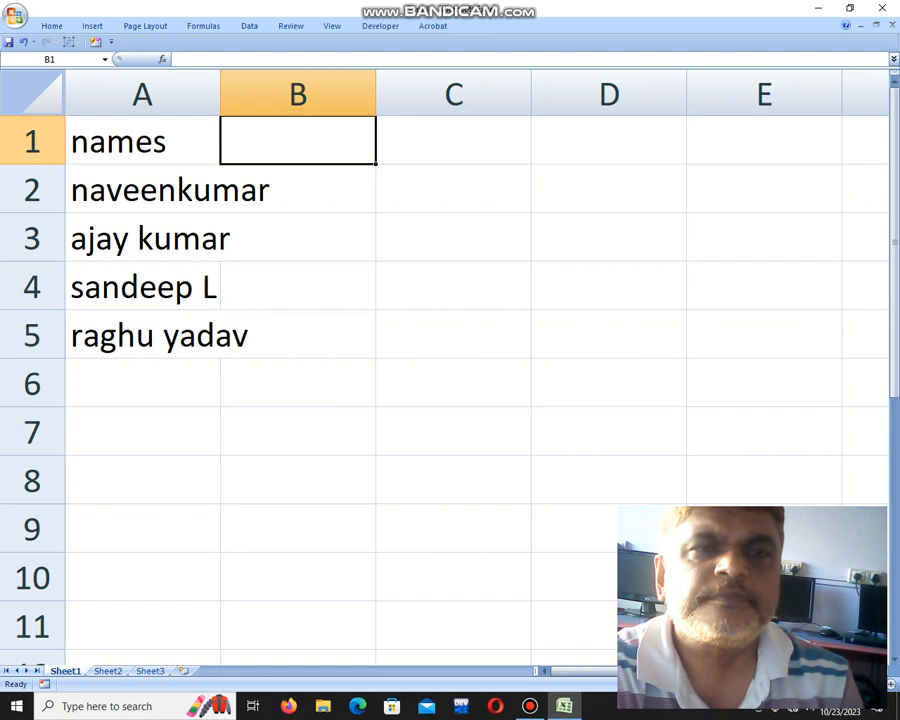
Autofit column A and enter =PROPER(A2) in B2.
{"action": "double_click", "coordinate": [220, 94]}
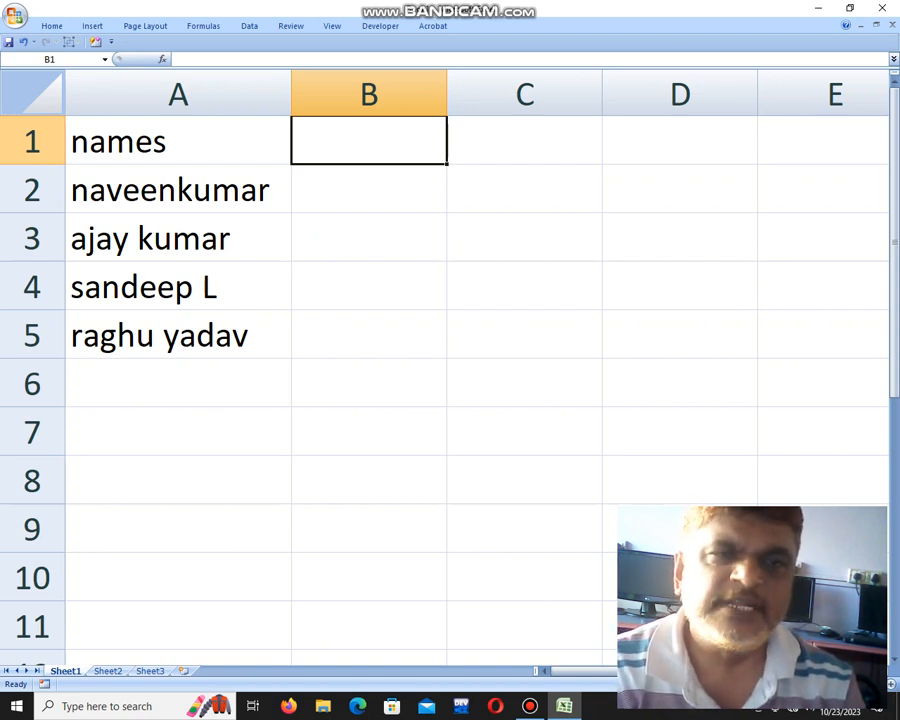
{"action": "left_click", "coordinate": [369, 189]}
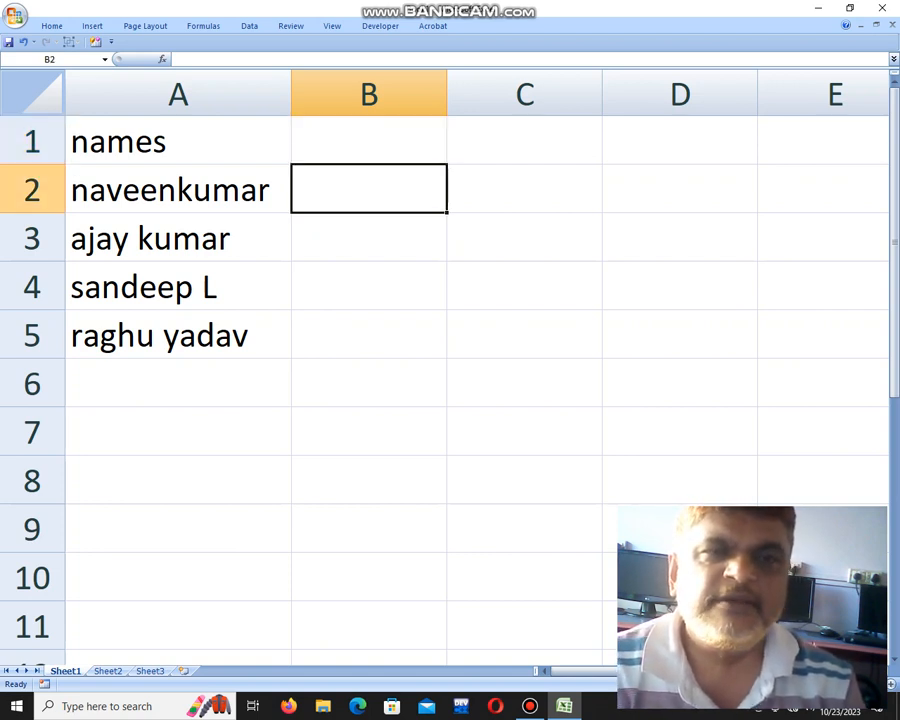
{"action": "type", "text": "=prop"}
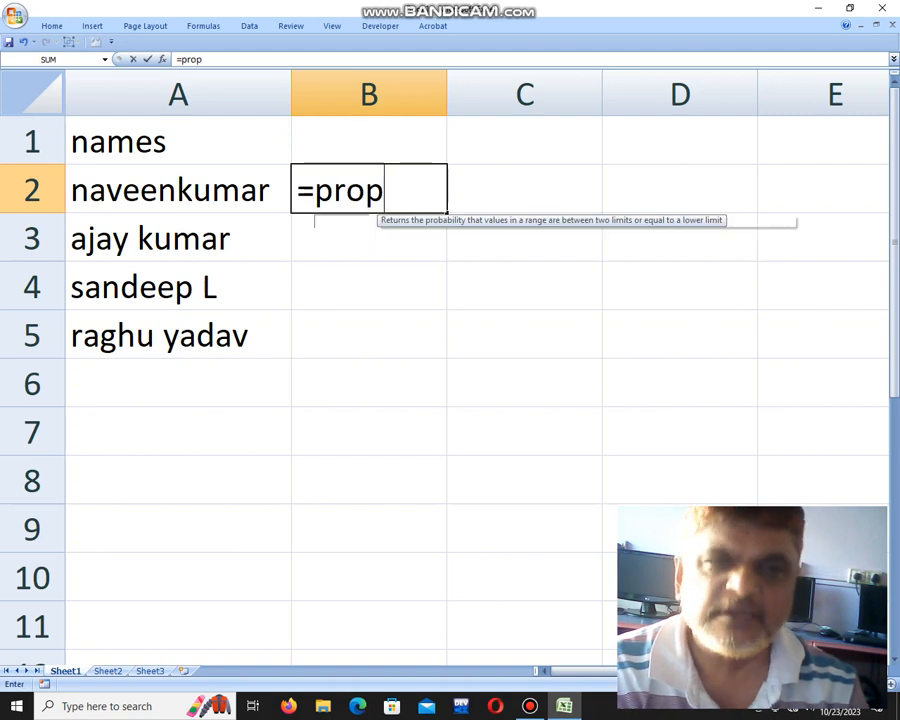
{"action": "type", "text": "er("}
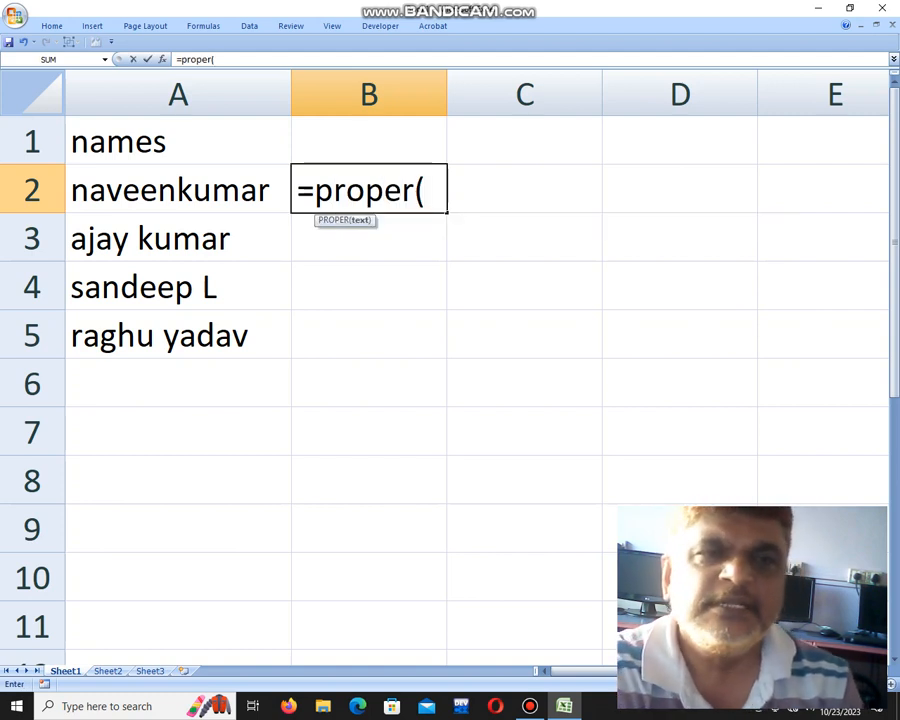
{"action": "key", "text": "Left"}
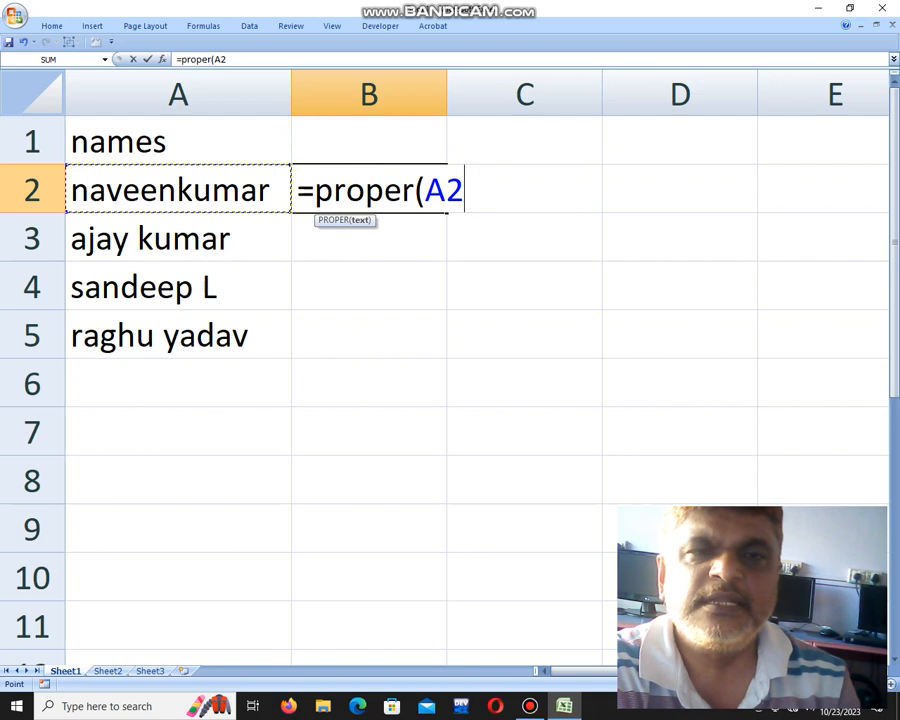
{"action": "type", "text": ")"}
{"action": "key", "text": "Return"}
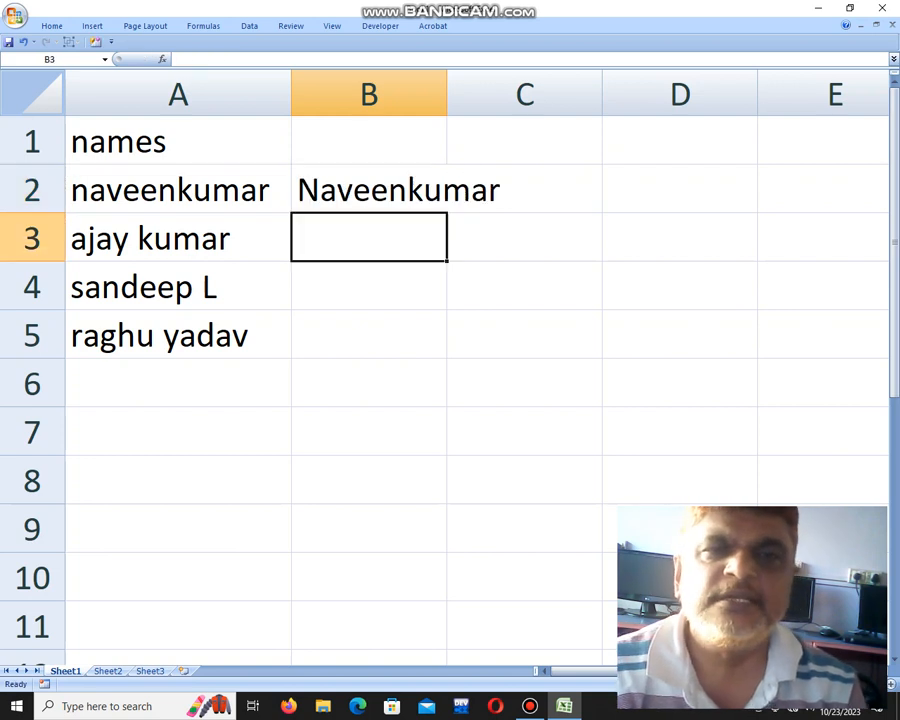
Autofit column B and fill the PROPER formula down to B5.
{"action": "double_click", "coordinate": [447, 94]}
{"action": "left_click", "coordinate": [407, 190]}
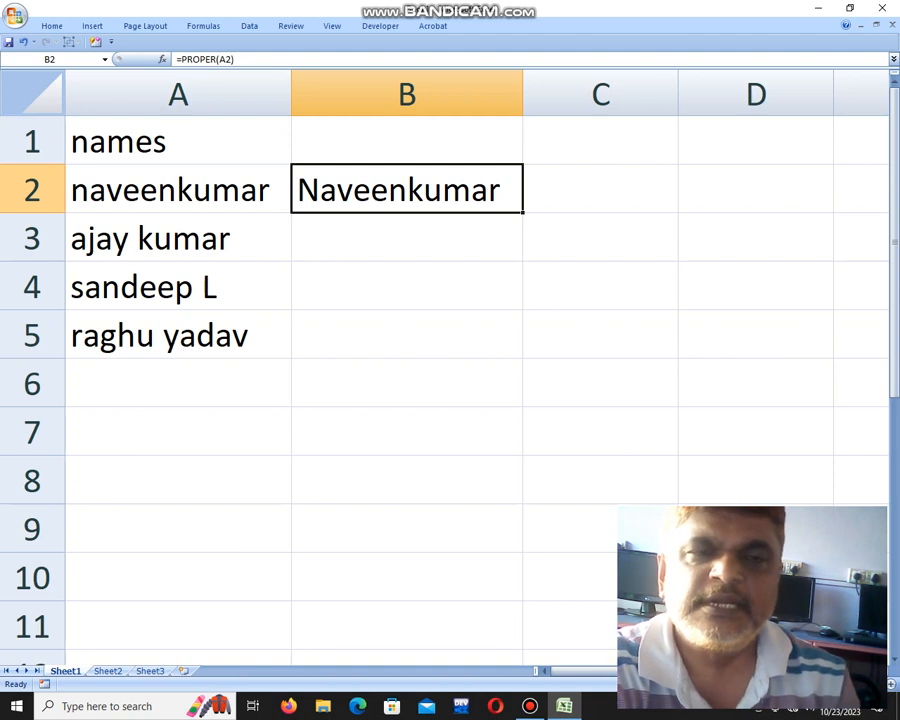
{"action": "left_click_drag", "start_coordinate": [522, 212], "coordinate": [515, 350]}
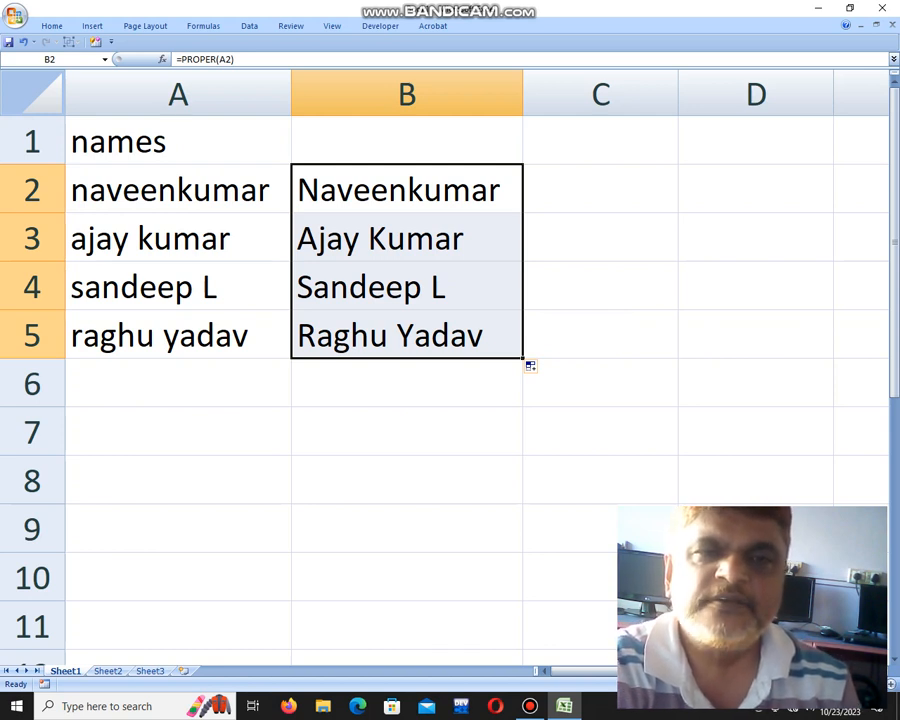
{"action": "left_click", "coordinate": [178, 432]}
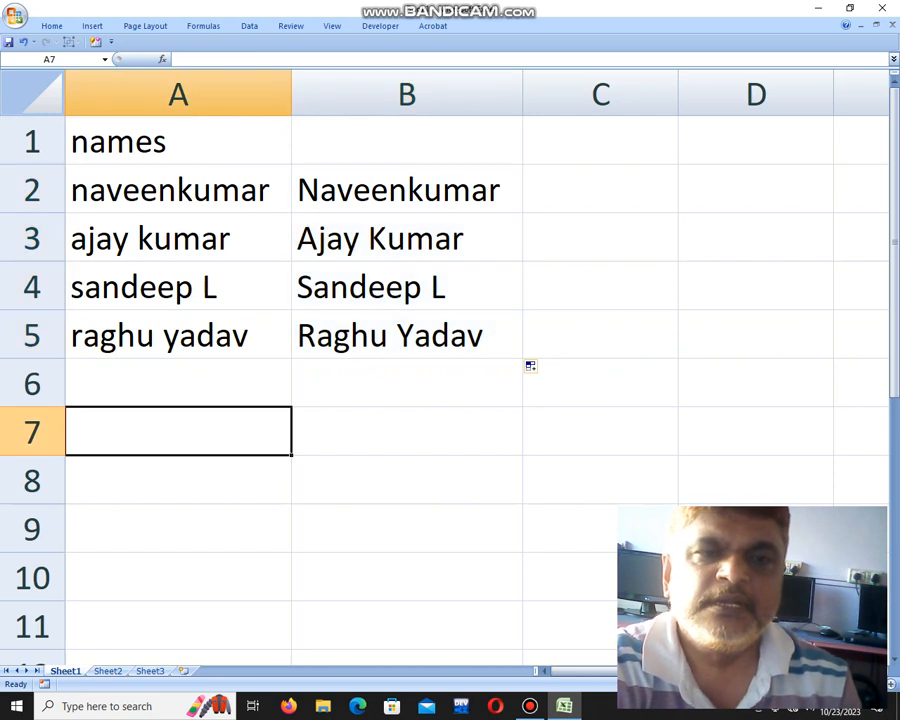
Enter =UPPER(B2) in C2 to show the name in capitals.
{"action": "key", "text": "Down"}
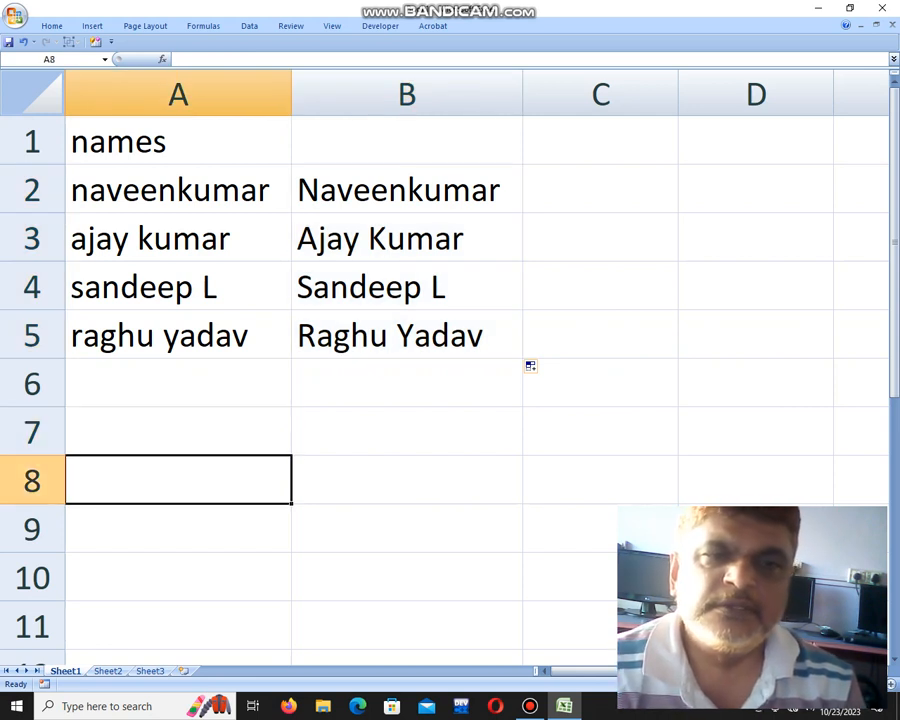
{"action": "key", "text": "Right"}
{"action": "key", "text": "Right"}
{"action": "key", "text": "Up"}
{"action": "key", "text": "Up"}
{"action": "key", "text": "Up"}
{"action": "key", "text": "Up"}
{"action": "key", "text": "Up"}
{"action": "key", "text": "Up"}
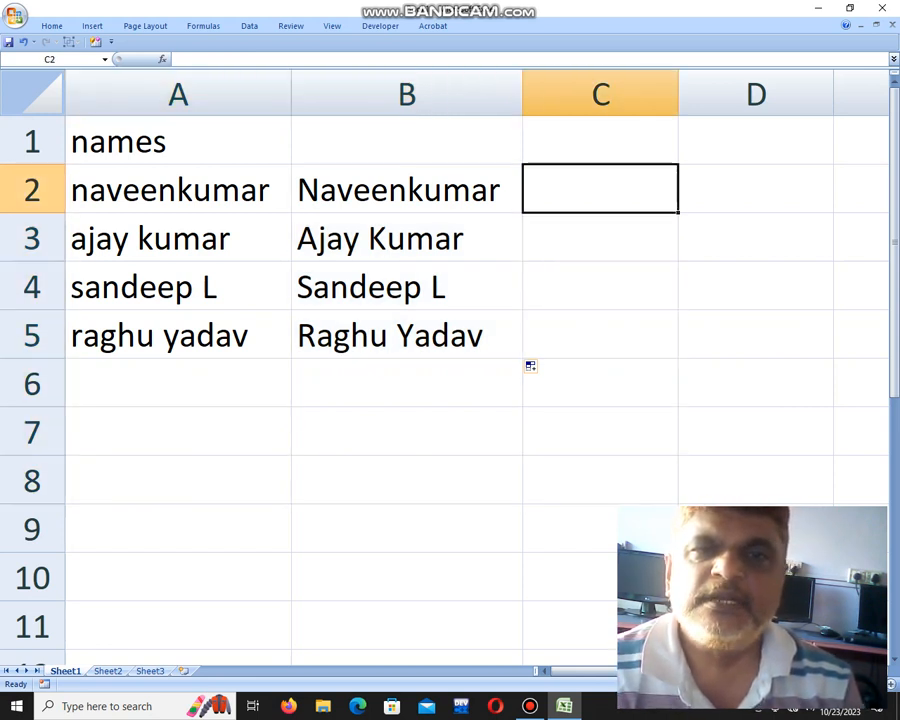
{"action": "type", "text": "="}
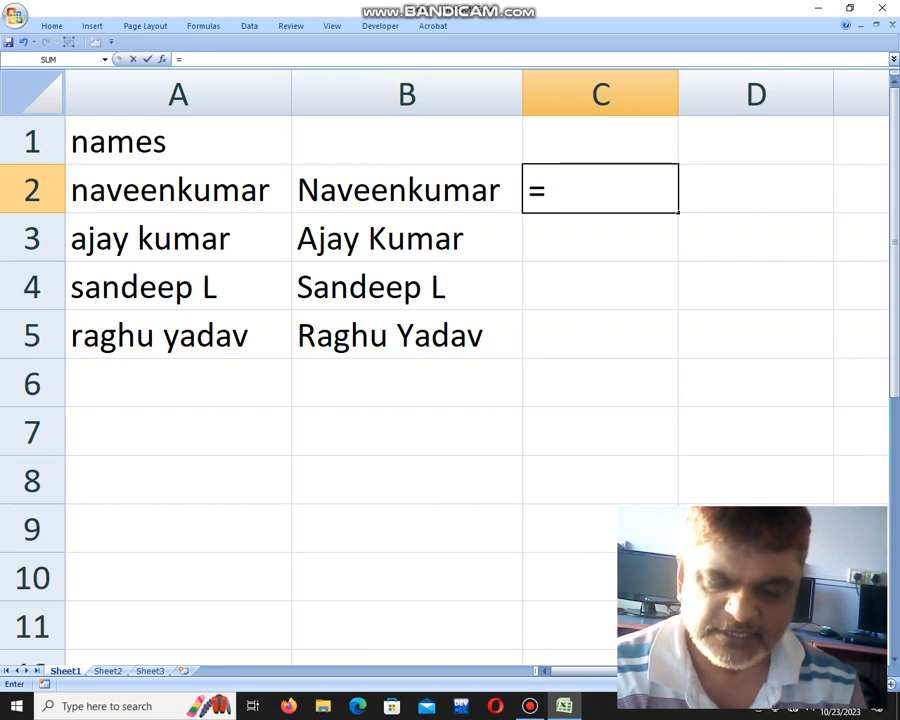
{"action": "type", "text": "upper("}
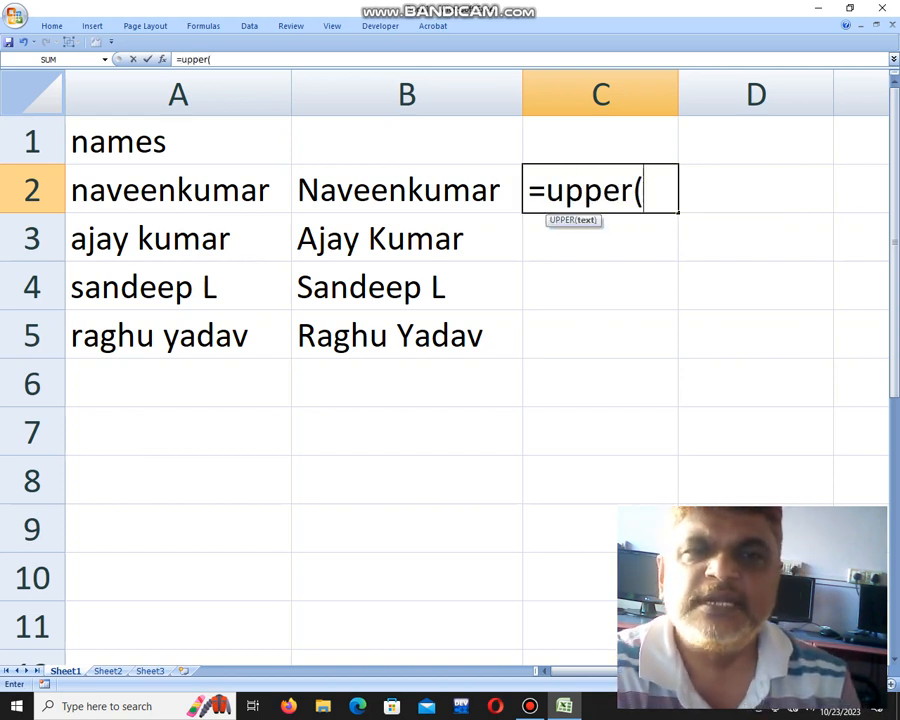
{"action": "key", "text": "Left"}
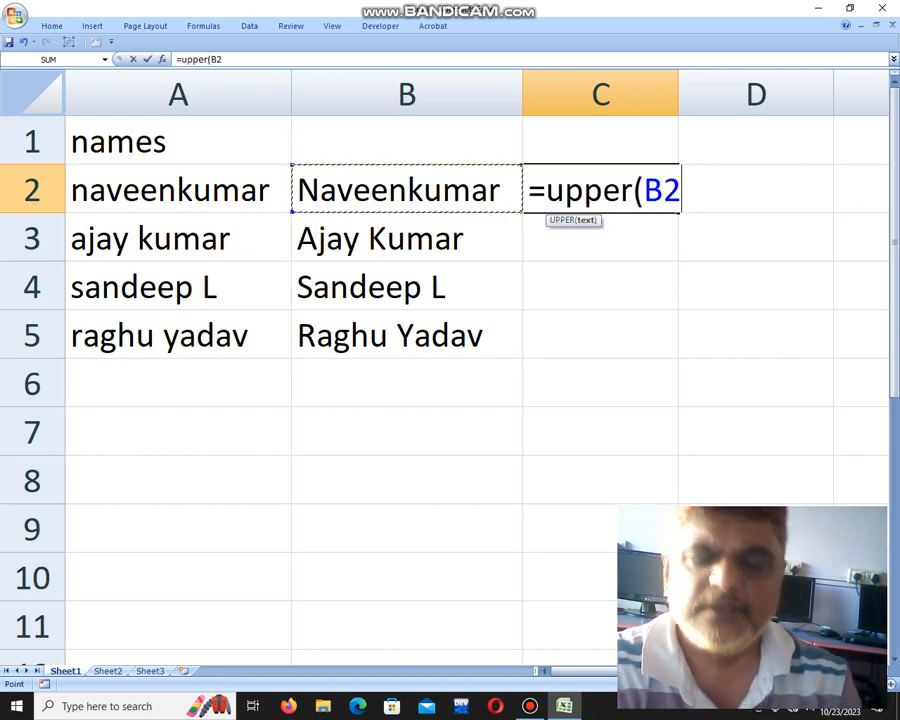
{"action": "type", "text": ")"}
{"action": "key", "text": "Return"}
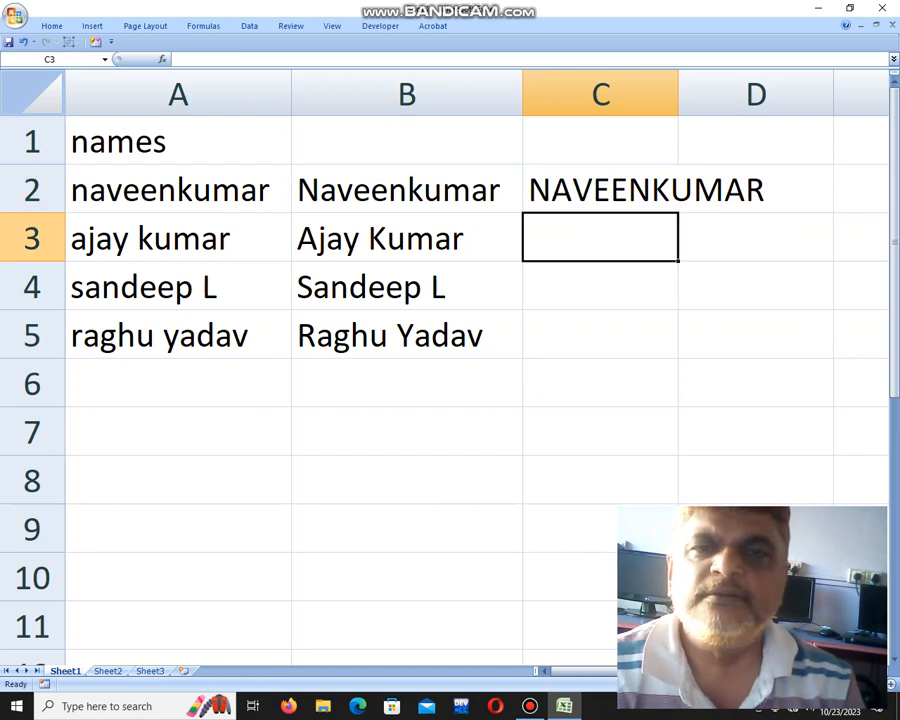
Autofit column C and fill the UPPER formula down to C5.
{"action": "key", "text": "Up"}
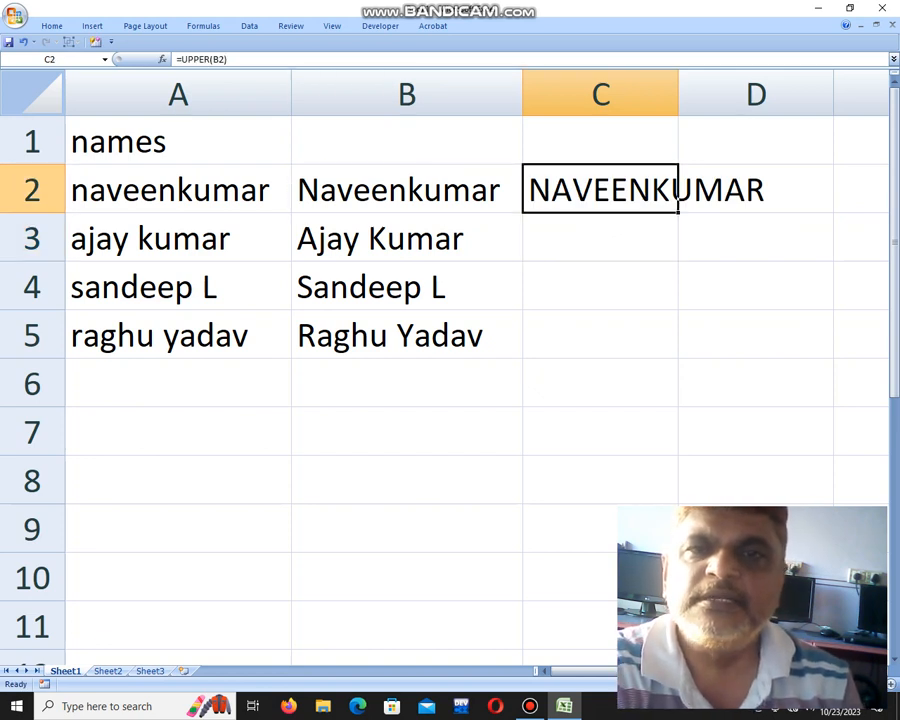
{"action": "double_click", "coordinate": [678, 94]}
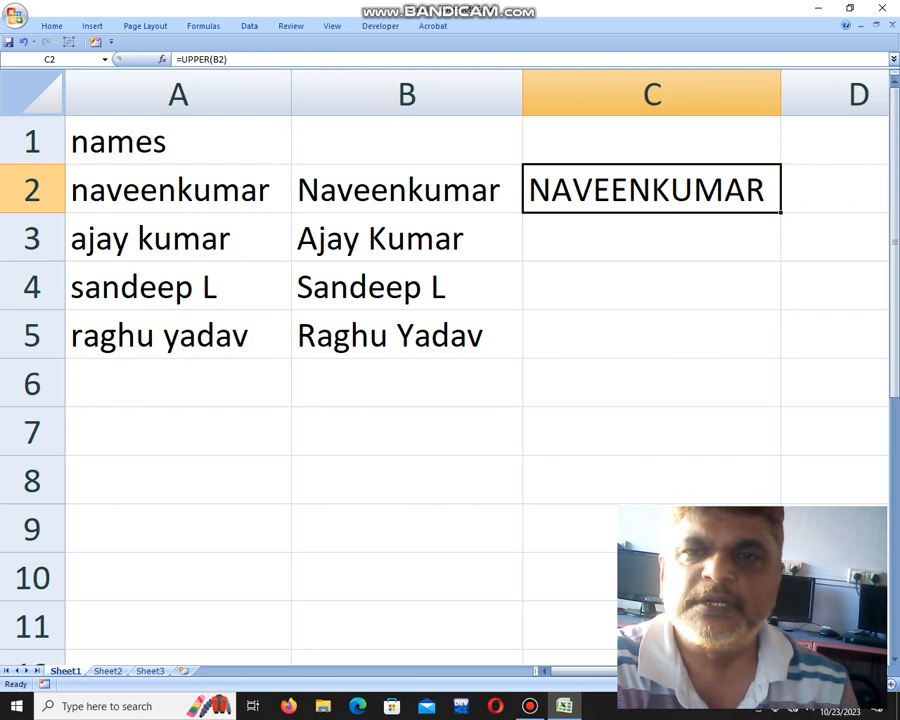
{"action": "left_click_drag", "start_coordinate": [780, 212], "coordinate": [780, 342]}
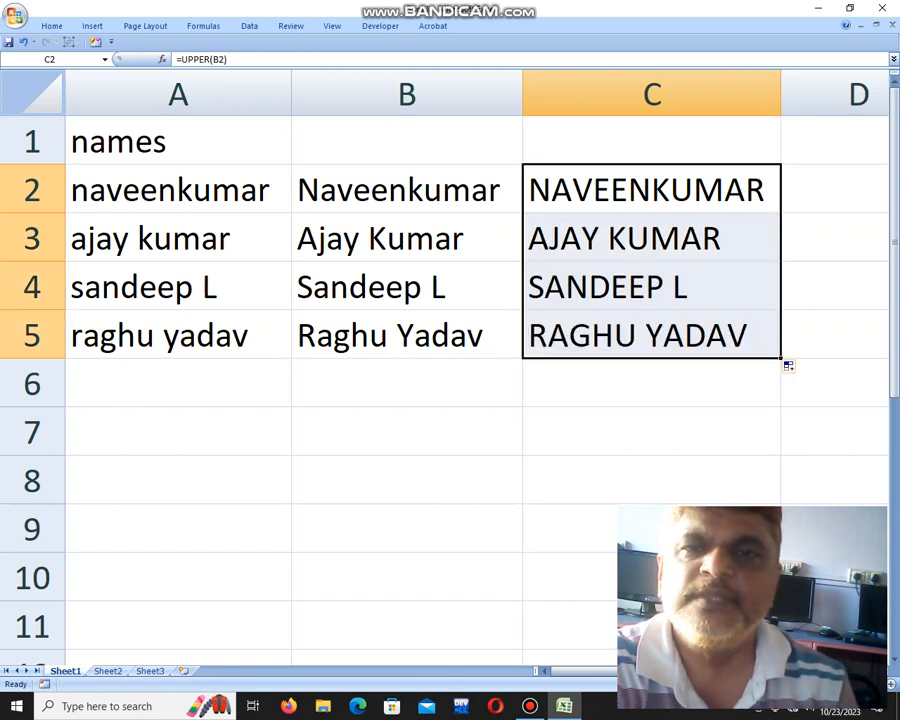
{"action": "left_click", "coordinate": [835, 189]}
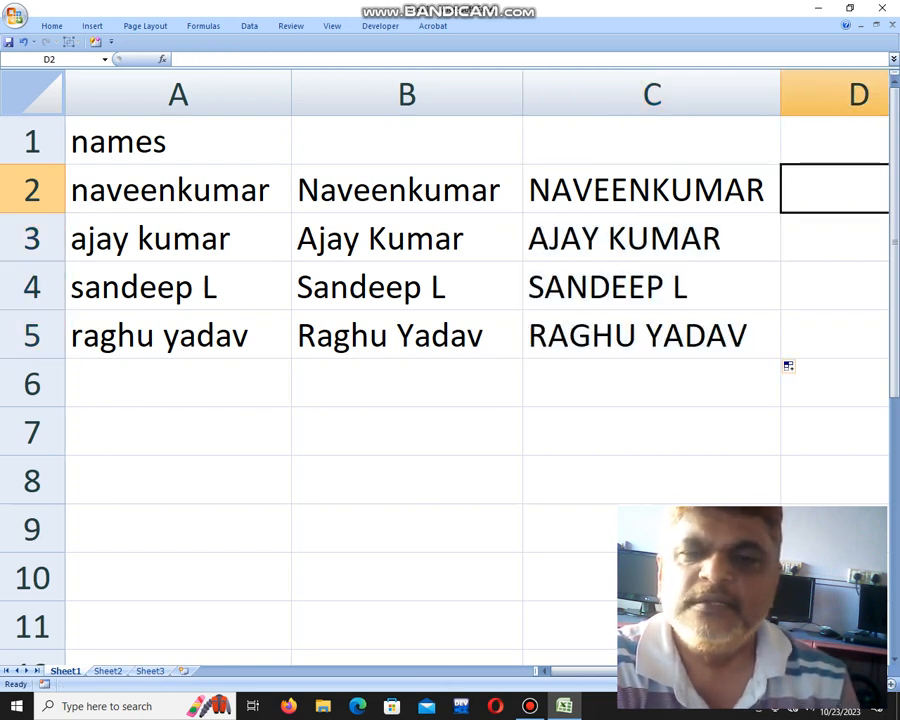
Enter =LOWER(C2) in D2 to show the name in lowercase.
{"action": "scroll", "coordinate": [450, 370], "scroll_direction": "down", "scroll_amount": 10}
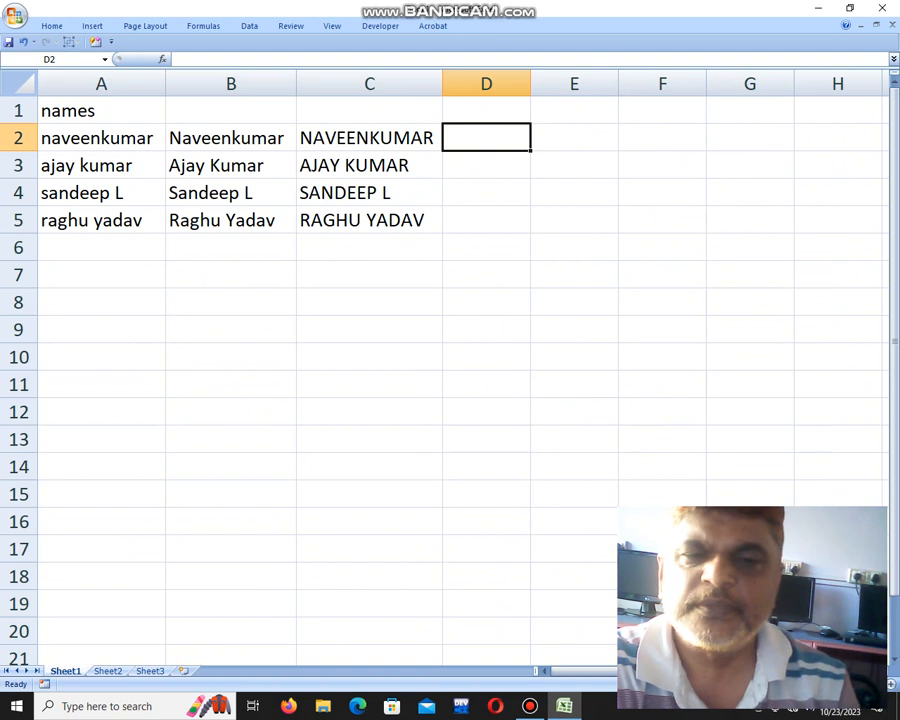
{"action": "type", "text": "="}
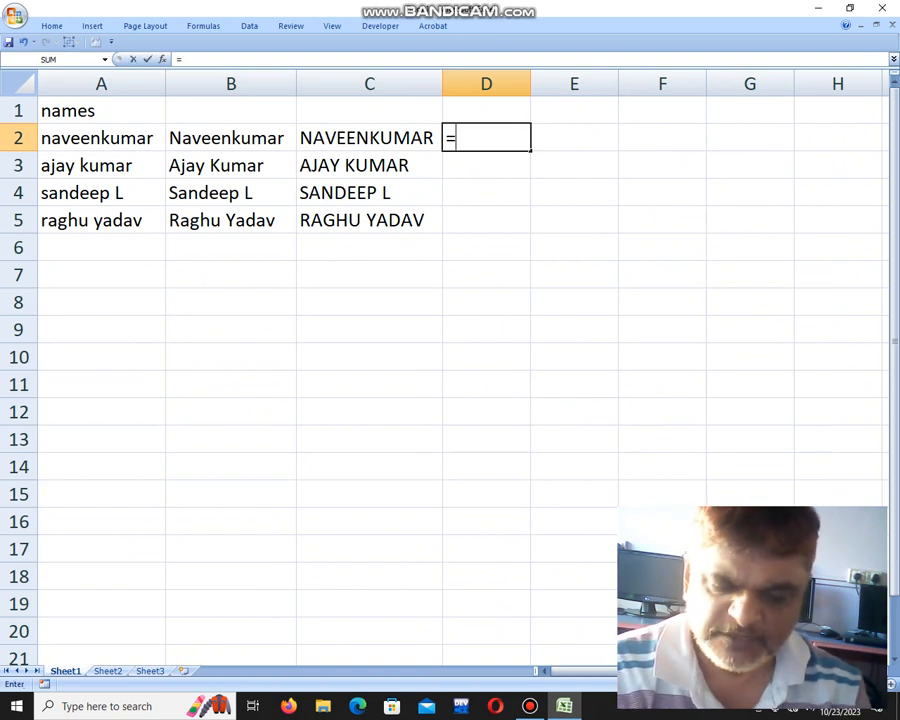
{"action": "type", "text": "lower("}
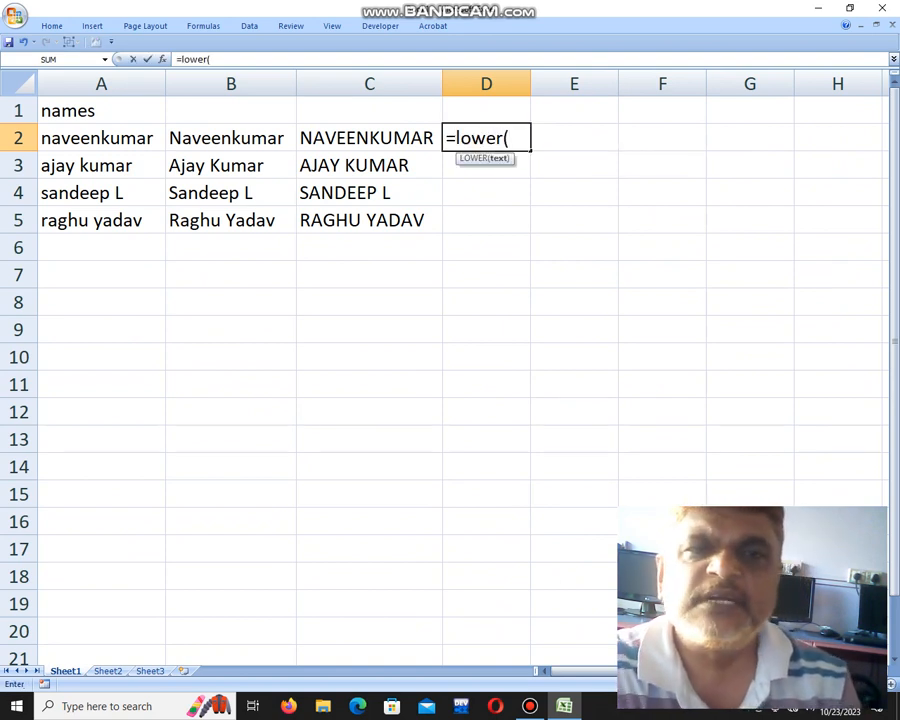
{"action": "key", "text": "Left"}
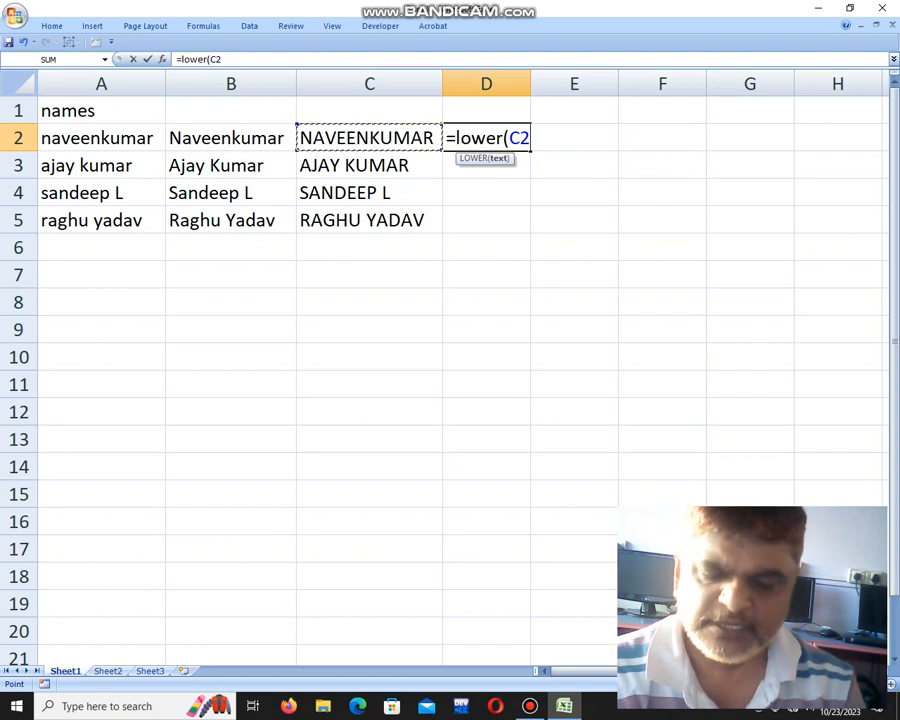
{"action": "type", "text": ")"}
{"action": "key", "text": "Return"}
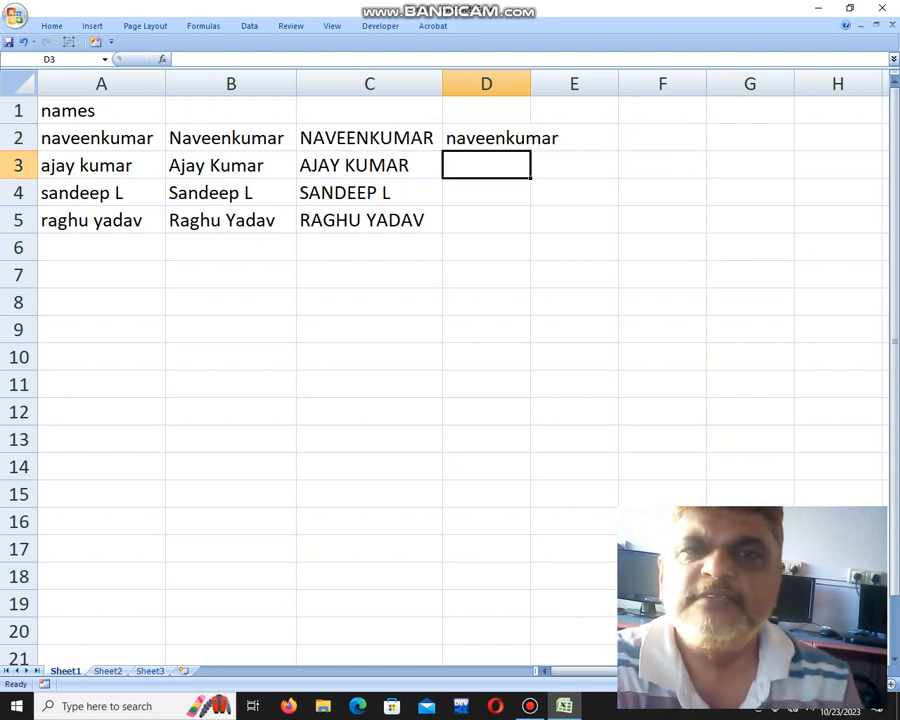
Autofit column D and fill the LOWER formula down to D5.
{"action": "double_click", "coordinate": [530, 84]}
{"action": "left_click", "coordinate": [507, 138]}
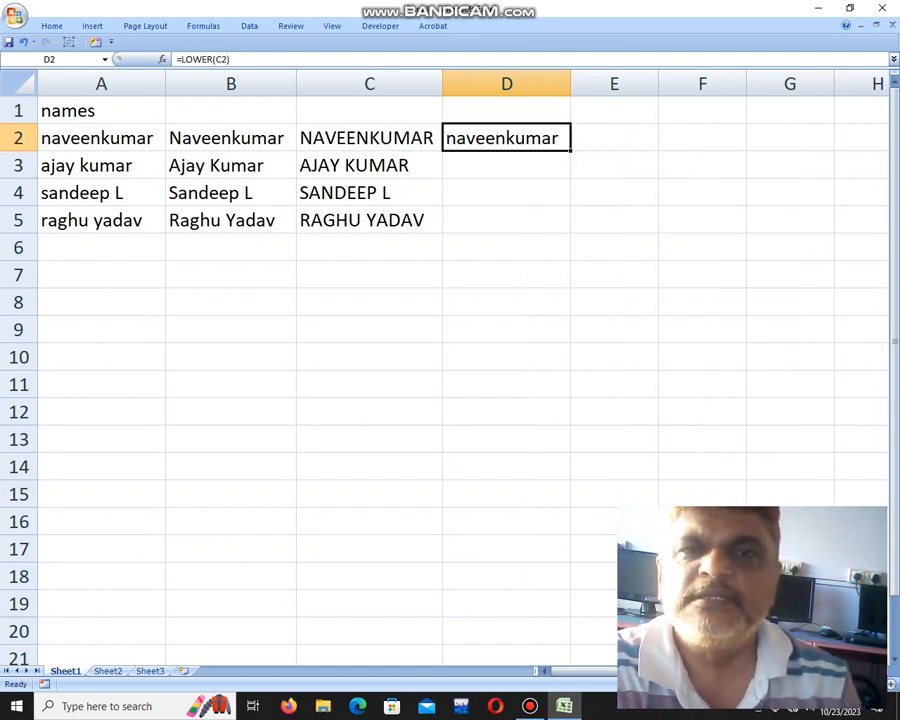
{"action": "left_click_drag", "start_coordinate": [571, 151], "coordinate": [566, 229]}
{"action": "left_click", "coordinate": [614, 138]}
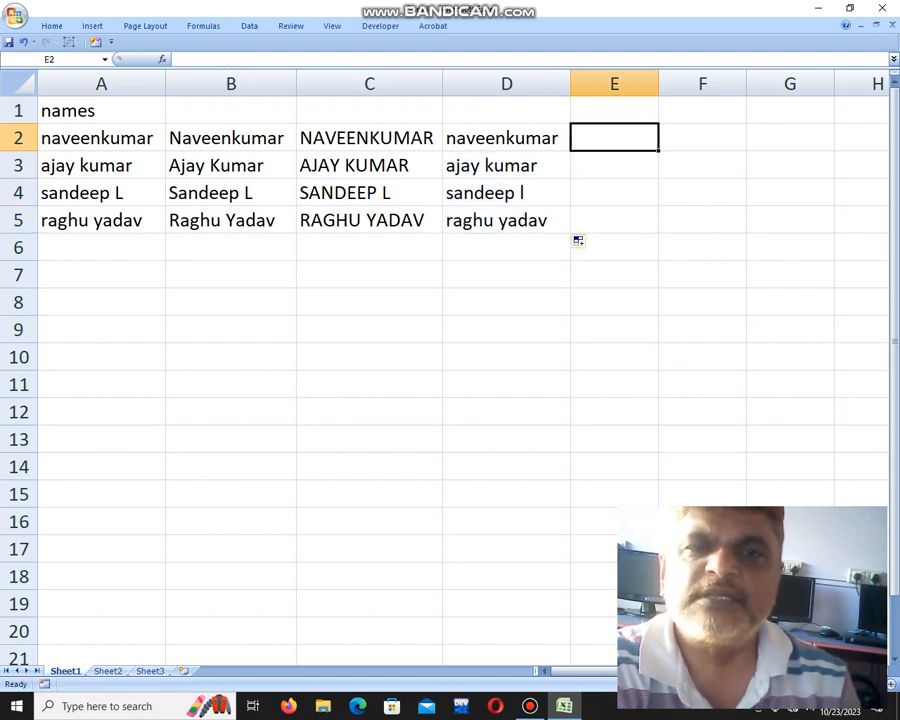
{"action": "left_click", "coordinate": [231, 357]}
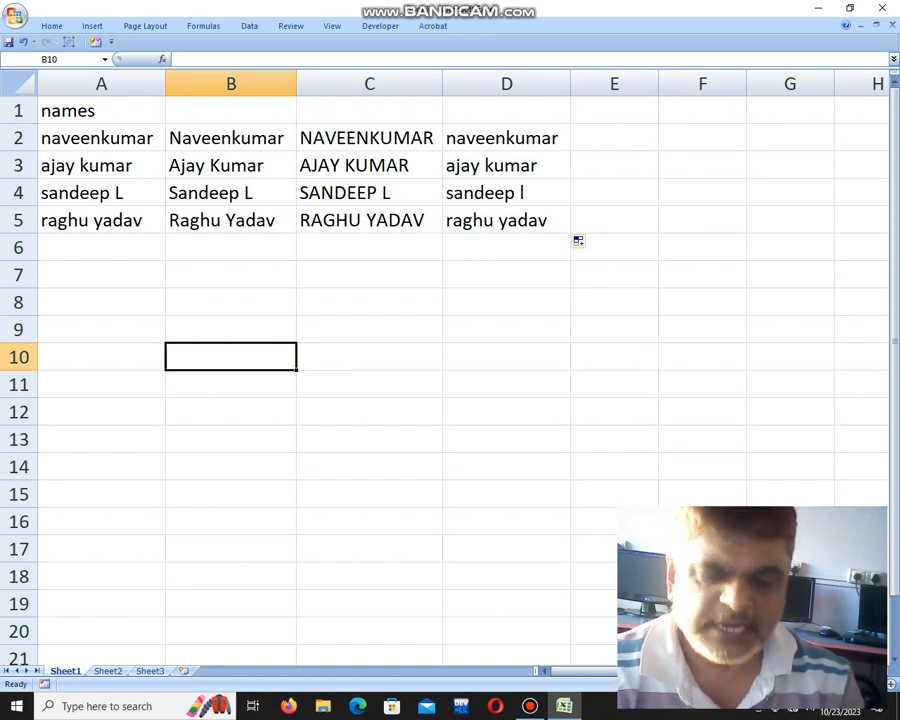
Type three sample words into C10:C12, correcting a typo in C11.
{"action": "left_click", "coordinate": [369, 357]}
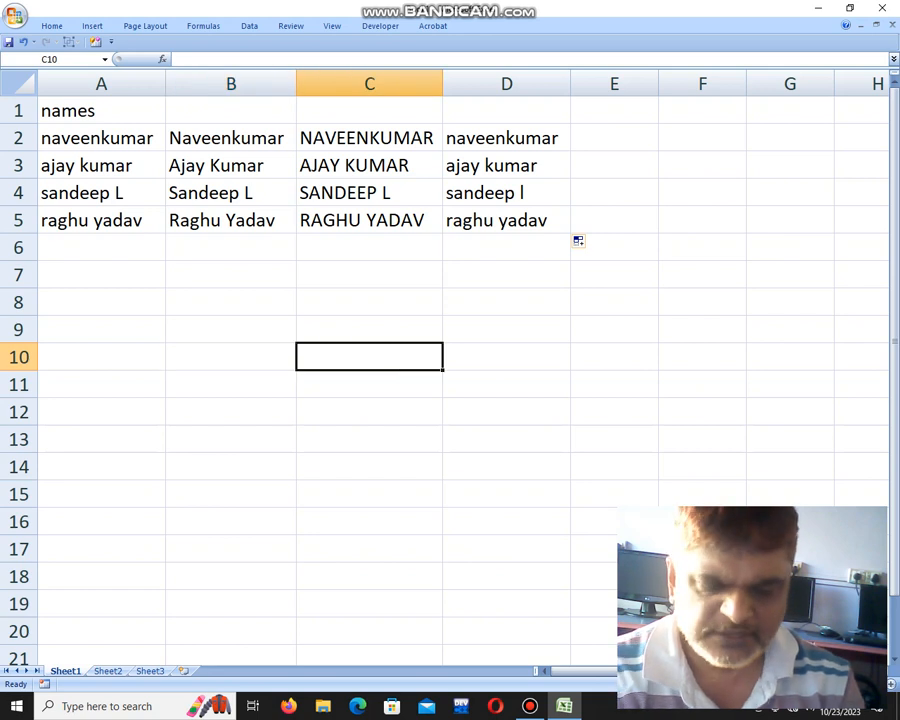
{"action": "type", "text": "naveen"}
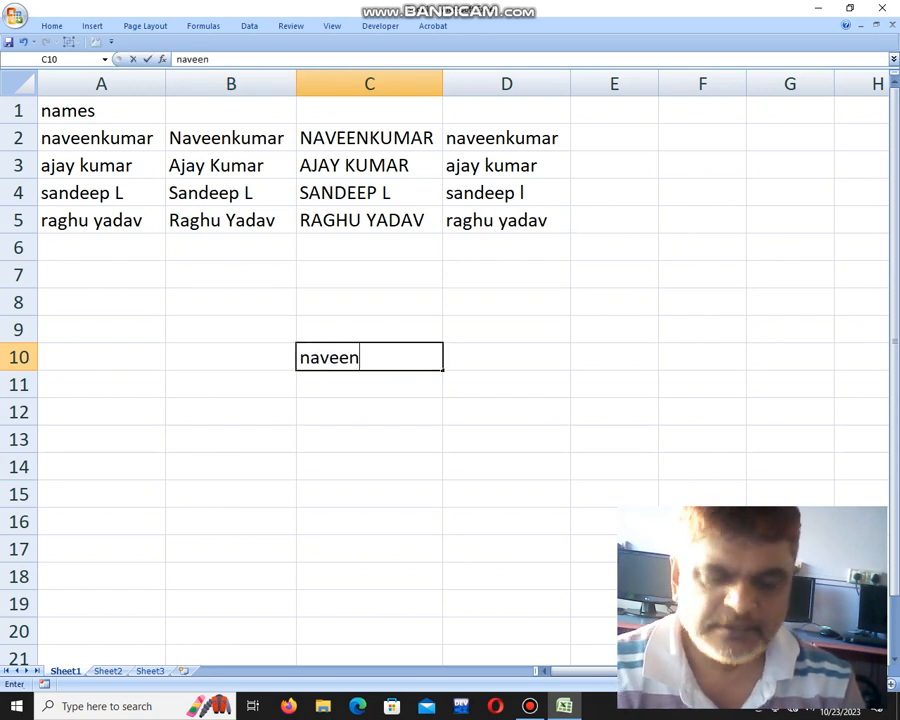
{"action": "key", "text": "Return"}
{"action": "type", "text": "kumaer"}
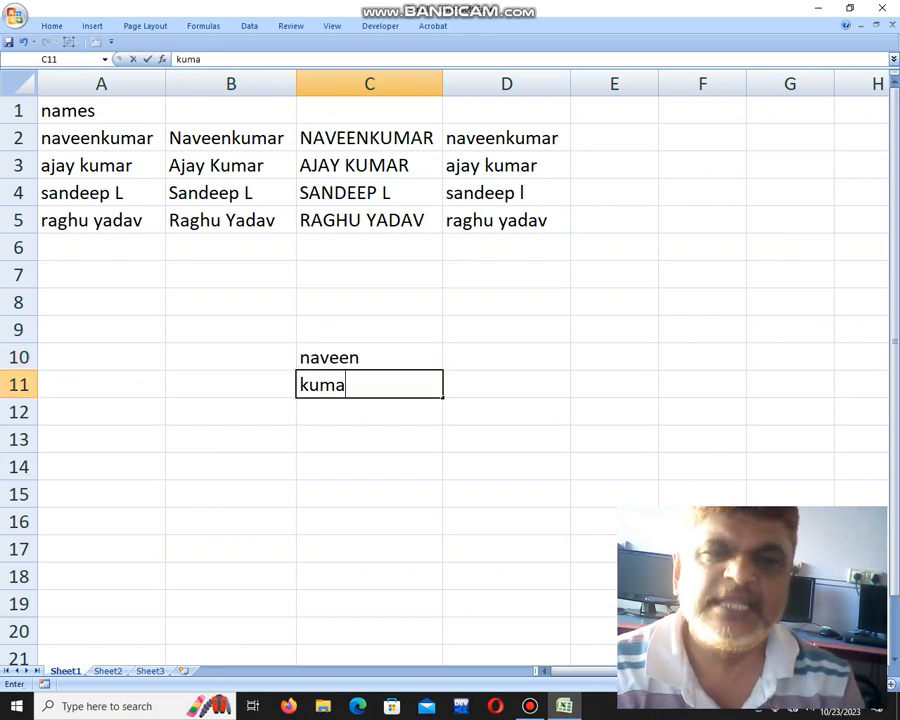
{"action": "key", "text": "Return"}
{"action": "key", "text": "Up"}
{"action": "type", "text": "kumar"}
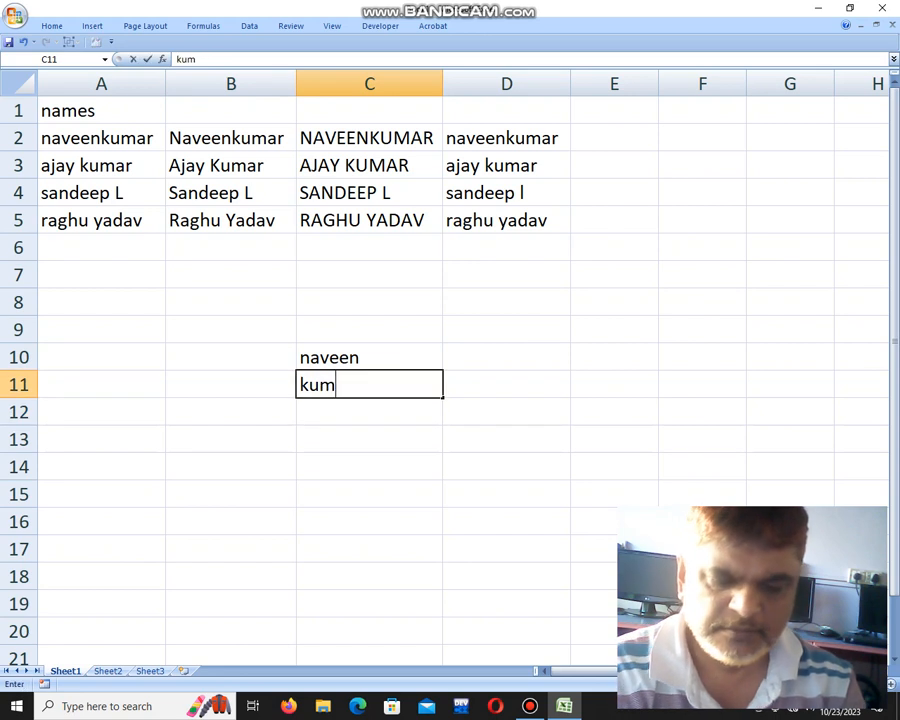
{"action": "key", "text": "Return"}
{"action": "type", "text": "hari"}
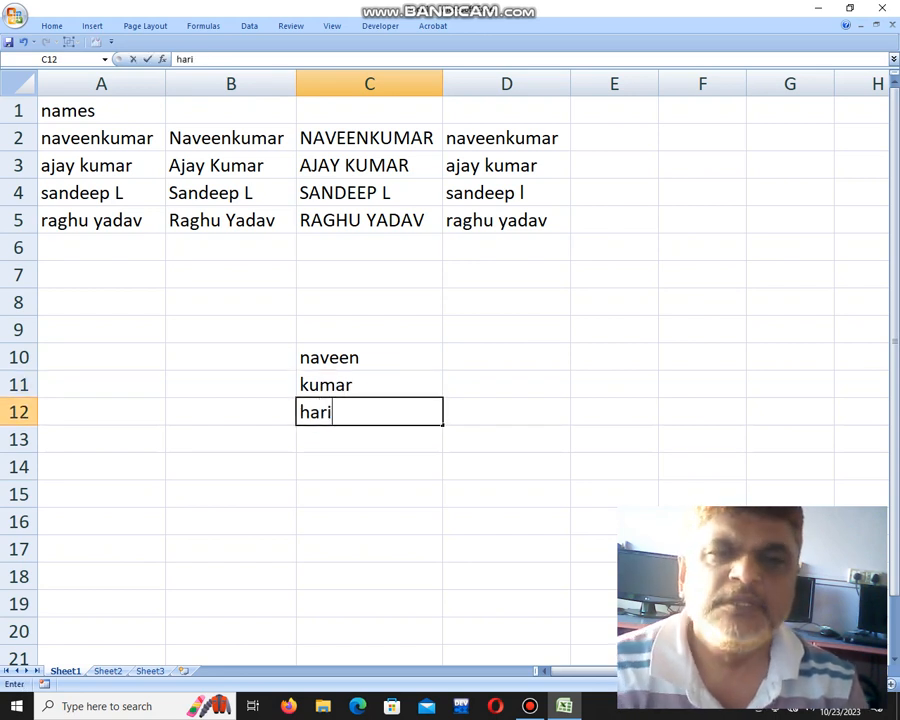
{"action": "key", "text": "Right"}
Enter =LEN(C10) in D10 and fill it down to D12, giving 6, 5 and 4.
{"action": "key", "text": "Up"}
{"action": "key", "text": "Up"}
{"action": "type", "text": "=l"}
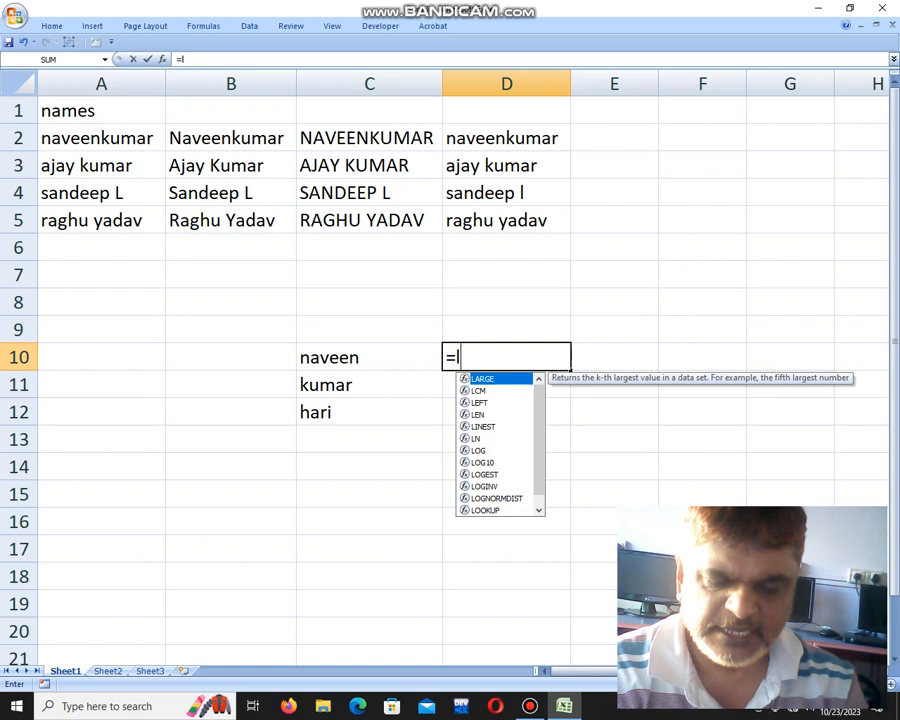
{"action": "type", "text": "en("}
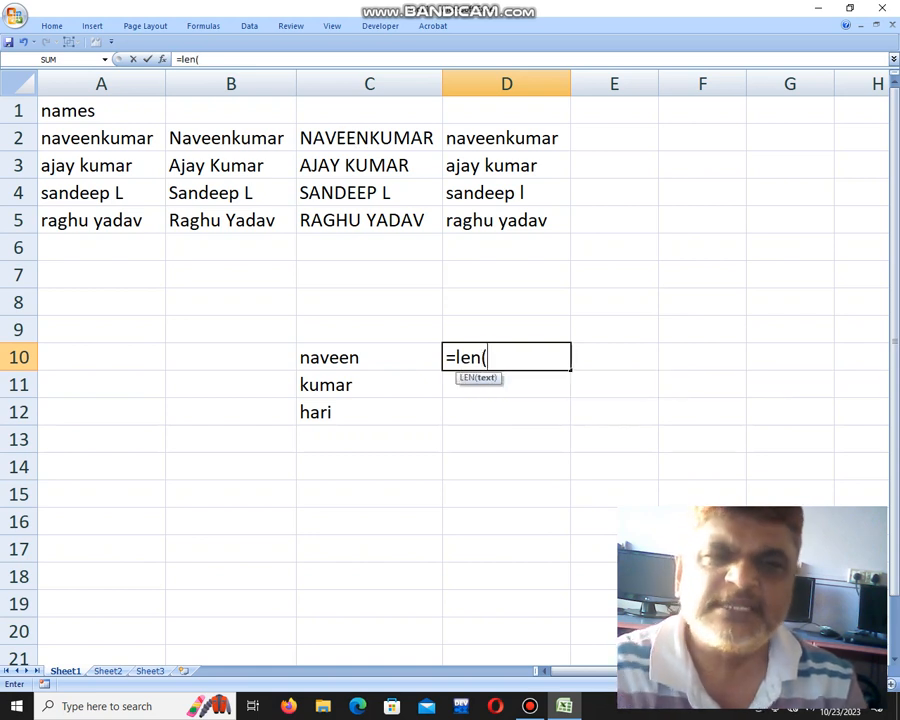
{"action": "key", "text": "Left"}
{"action": "type", "text": ")"}
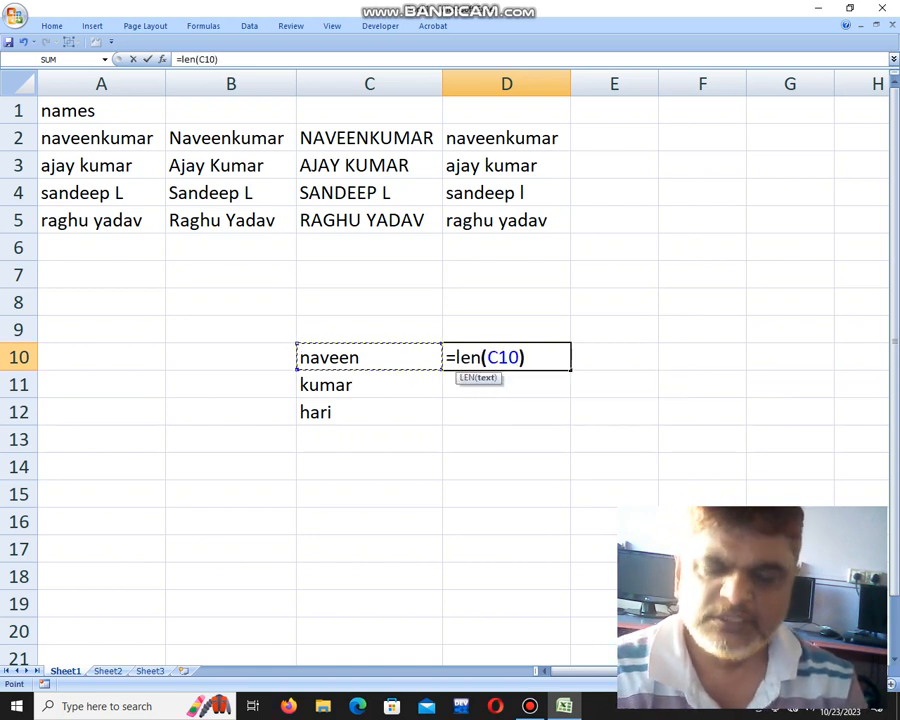
{"action": "key", "text": "Return"}
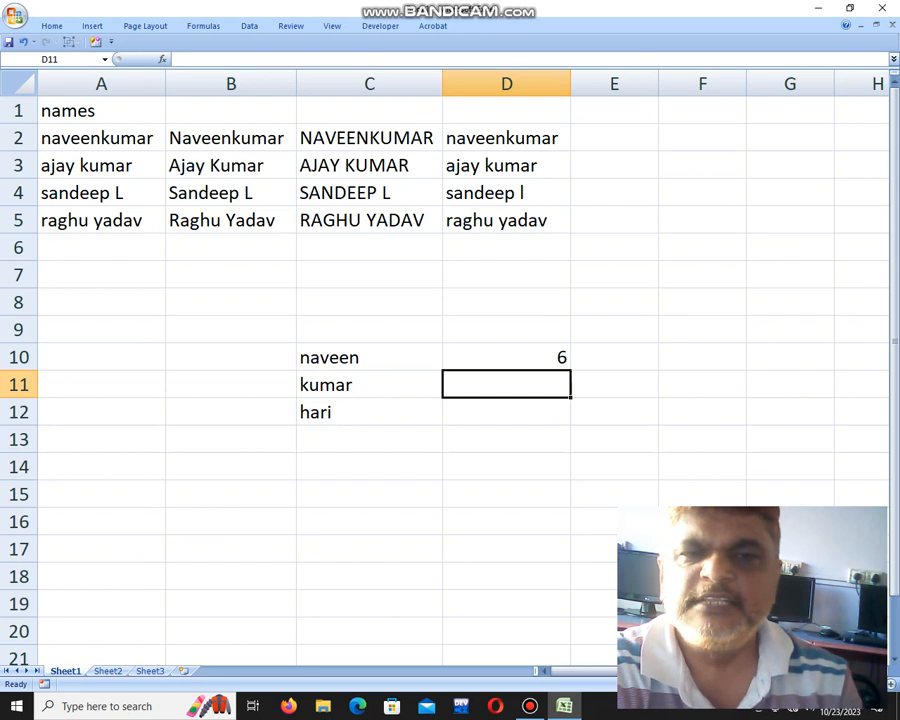
{"action": "key", "text": "Up"}
{"action": "left_click_drag", "start_coordinate": [570, 370], "coordinate": [570, 424]}
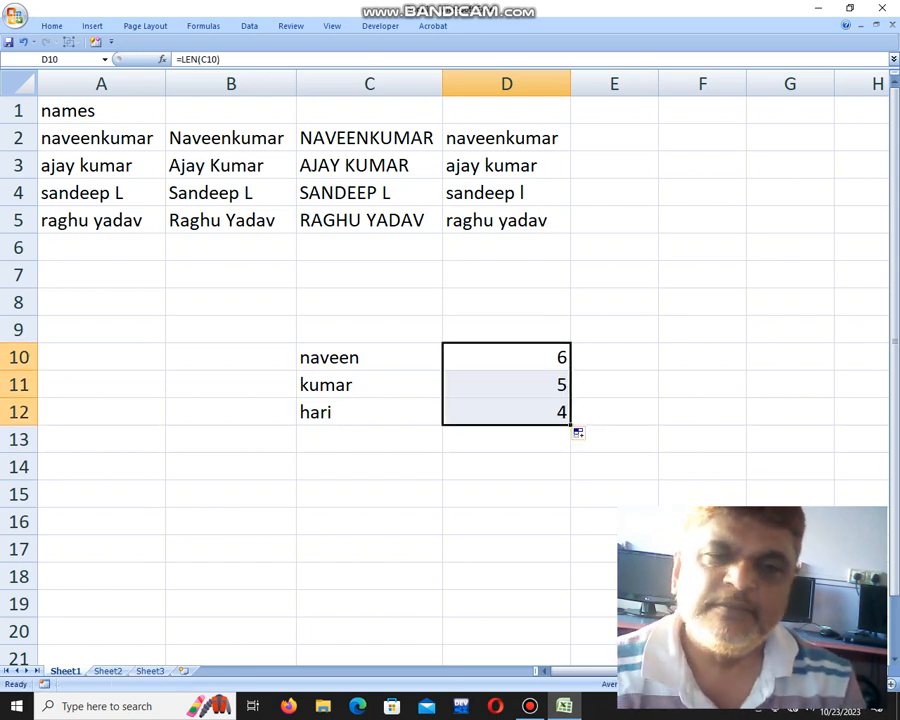
{"action": "key", "text": "Down"}
{"action": "key", "text": "Down"}
{"action": "key", "text": "Down"}
{"action": "key", "text": "Down"}
{"action": "key", "text": "Left"}
{"action": "key", "text": "Left"}
{"action": "key", "text": "Left"}
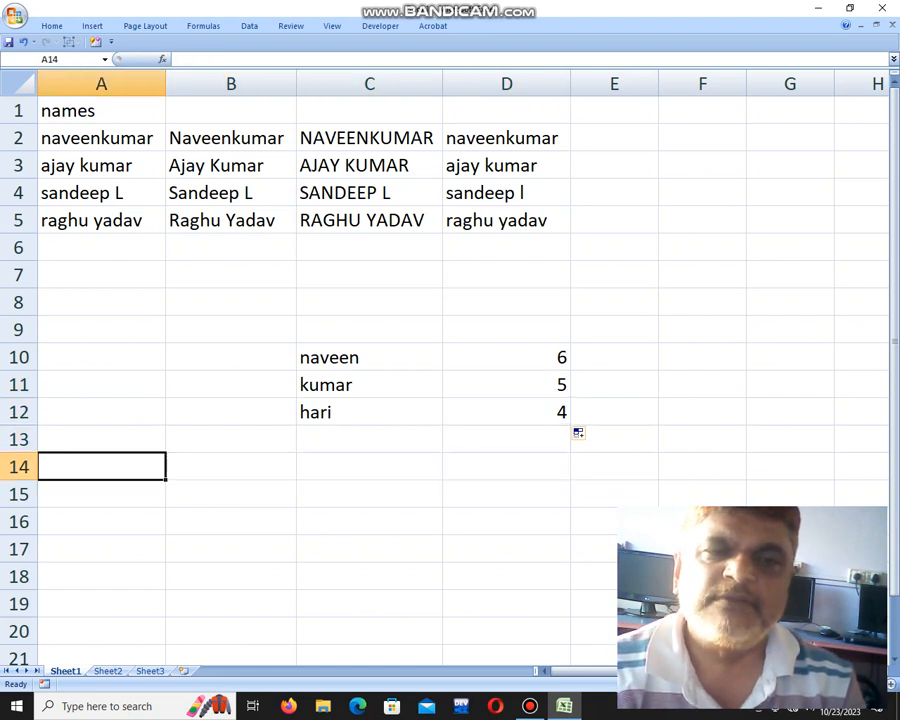
Enter the headings firstname, secnmae, lastname and fullname in B14:E14.
{"action": "key", "text": "Right"}
{"action": "type", "text": "fir"}
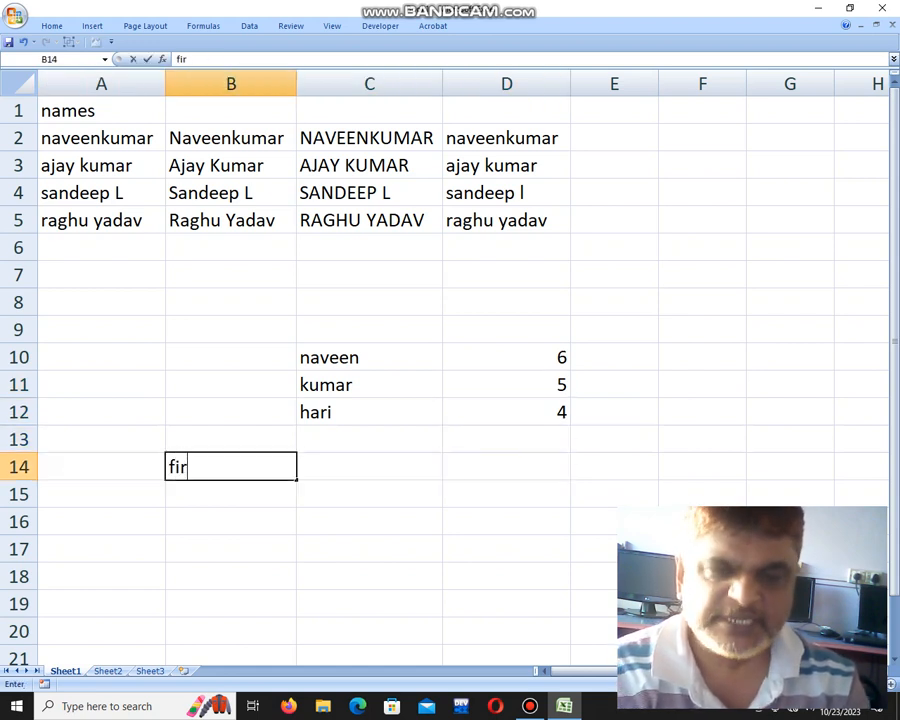
{"action": "type", "text": "stname"}
{"action": "key", "text": "Tab"}
{"action": "type", "text": "s"}
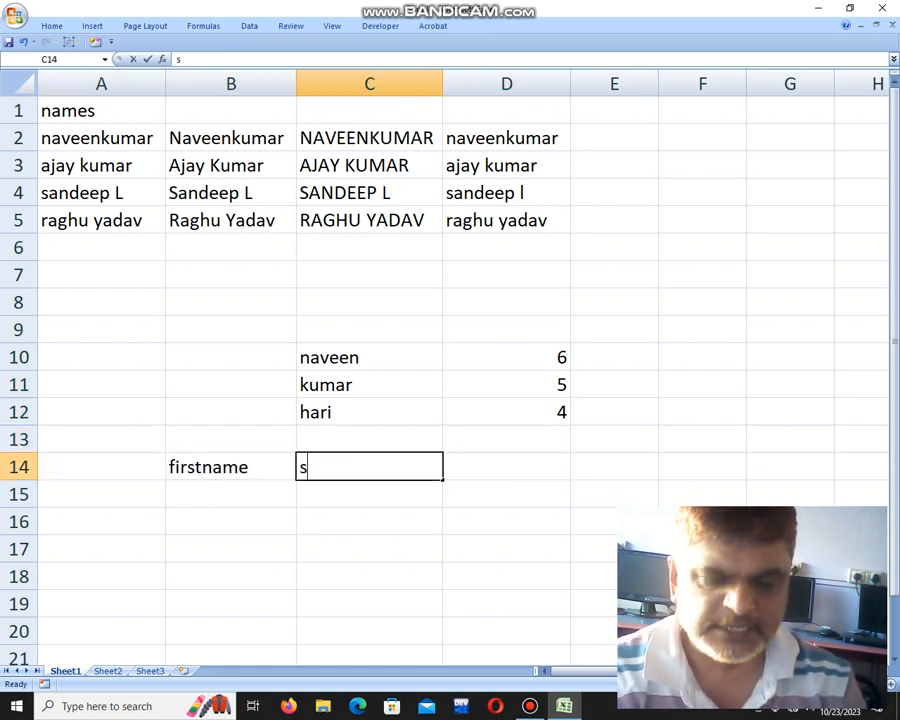
{"action": "type", "text": "ecnmae"}
{"action": "key", "text": "Tab"}
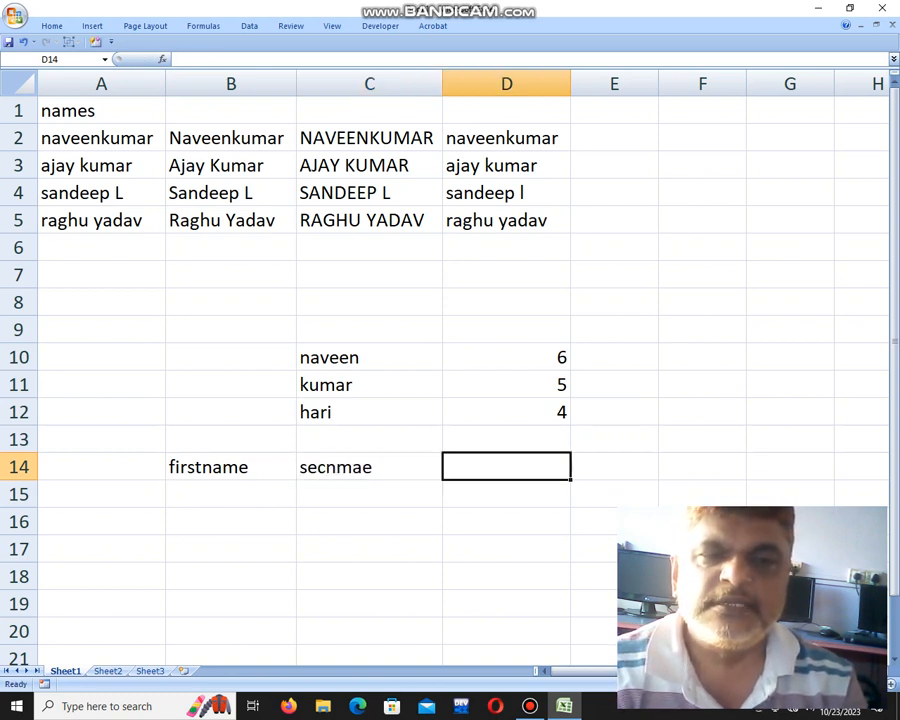
{"action": "type", "text": "lastname"}
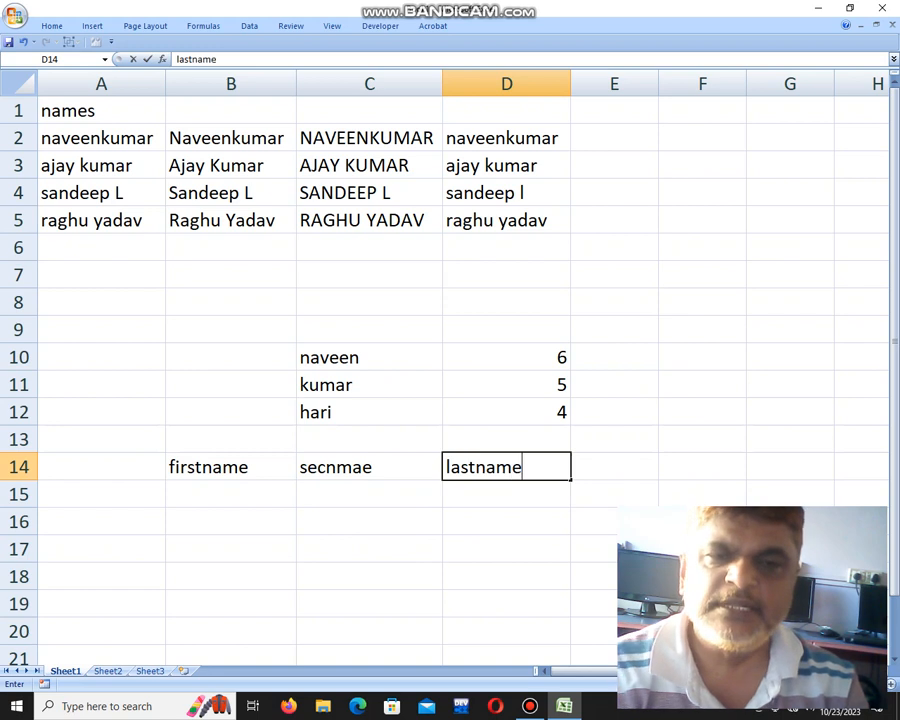
{"action": "key", "text": "Tab"}
{"action": "type", "text": "full"}
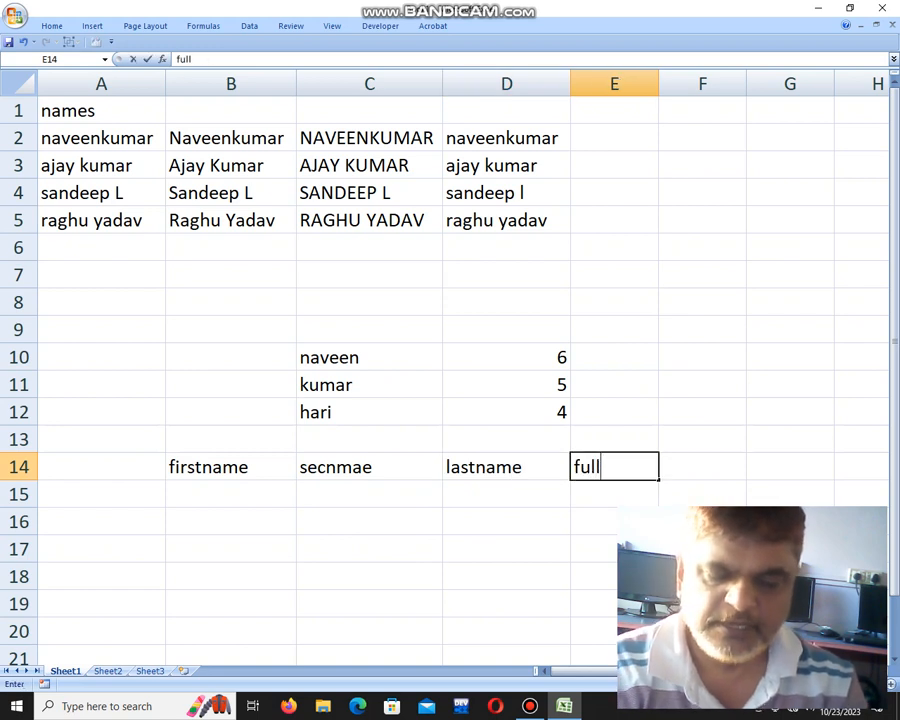
{"action": "type", "text": "name"}
{"action": "key", "text": "Down"}
Fill B15:D15 with a person's first, second and last name.
{"action": "key", "text": "Left"}
{"action": "key", "text": "Left"}
{"action": "key", "text": "Left"}
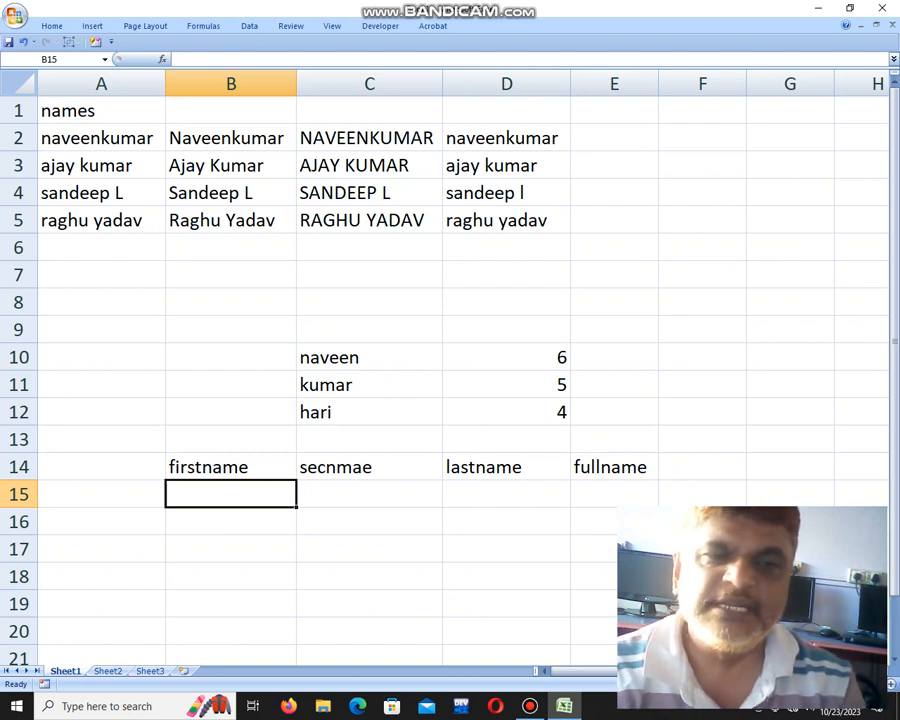
{"action": "key", "text": "Tab"}
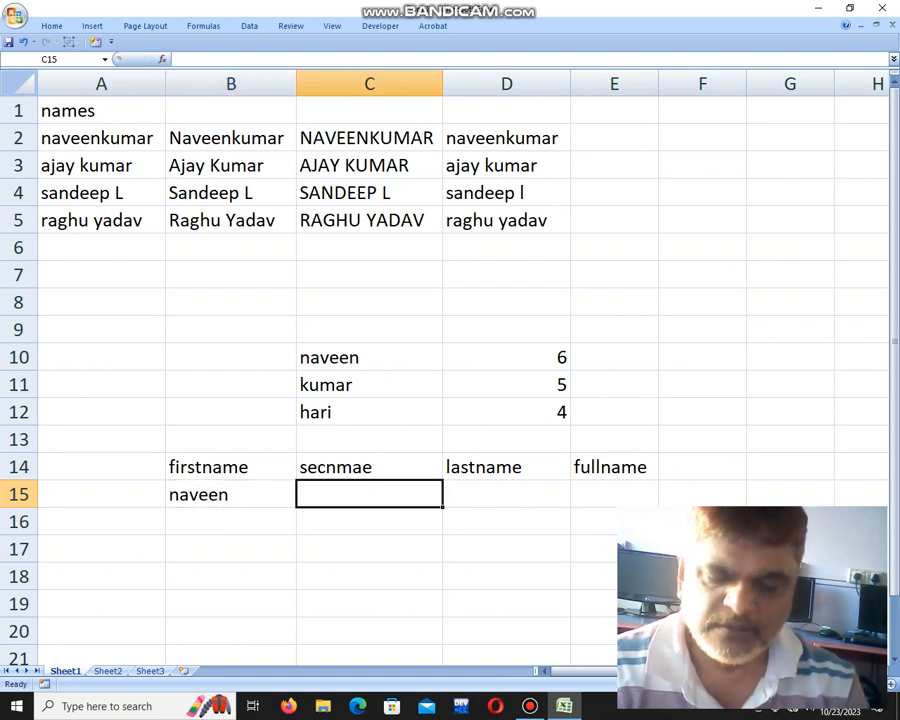
{"action": "key", "text": "Tab"}
{"action": "type", "text": "p"}
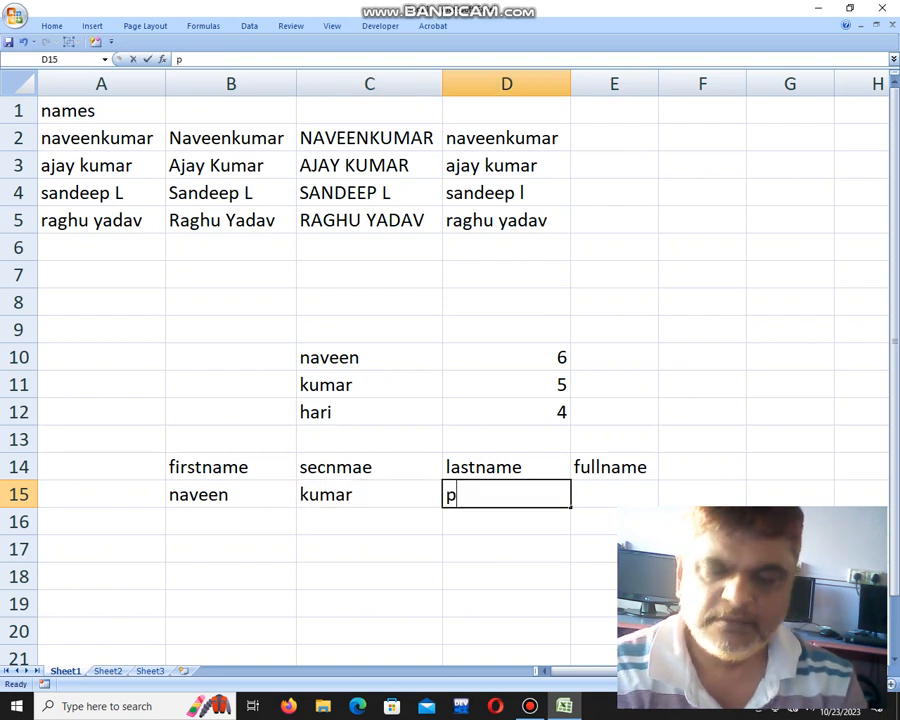
{"action": "key", "text": "Return"}
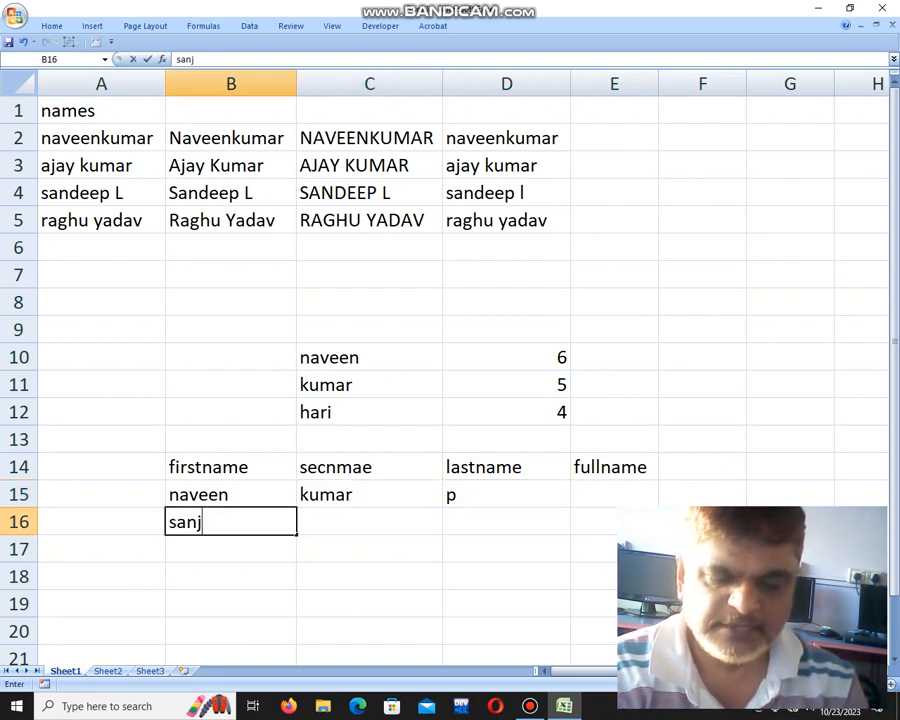
Fill B16:D16 with a second person's name parts, correcting the autocompleted C16 entry.
{"action": "key", "text": "Tab"}
{"action": "type", "text": "secnmae"}
{"action": "key", "text": "Tab"}
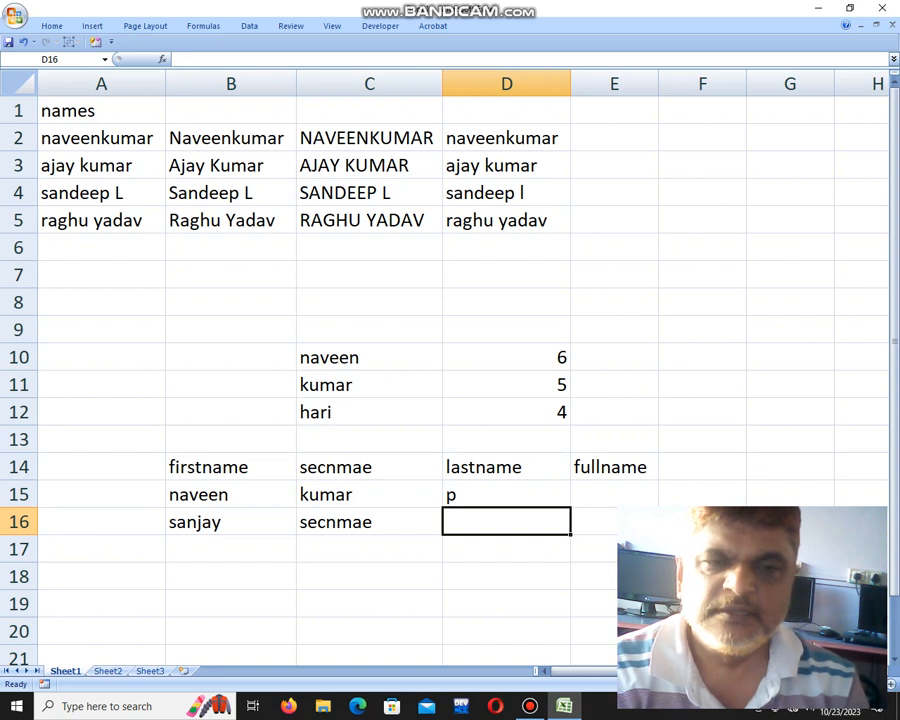
{"action": "key", "text": "shift+Tab"}
{"action": "type", "text": "kumar"}
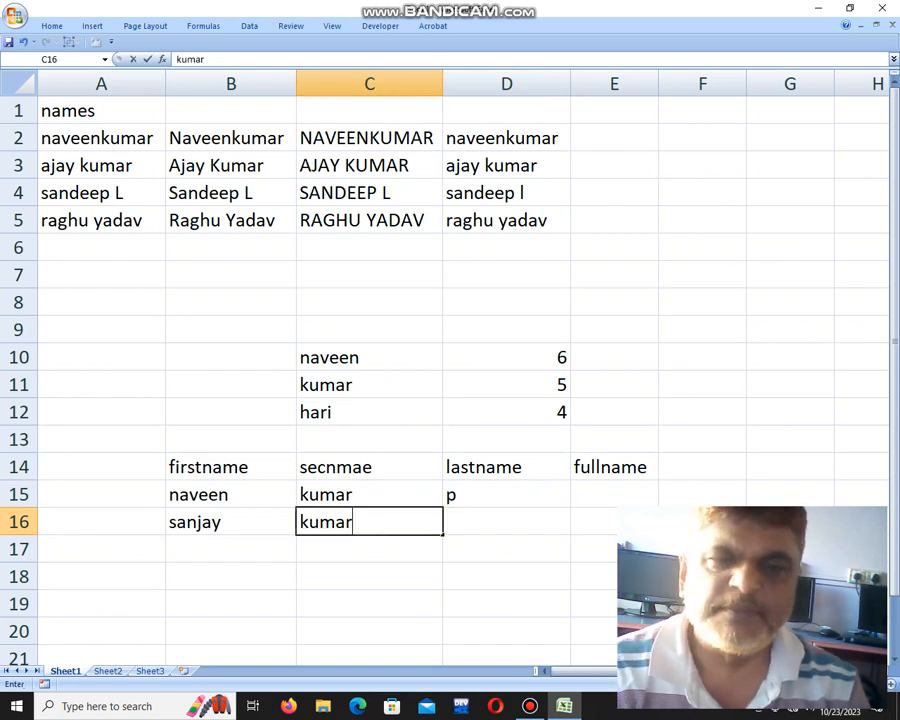
{"action": "key", "text": "Tab"}
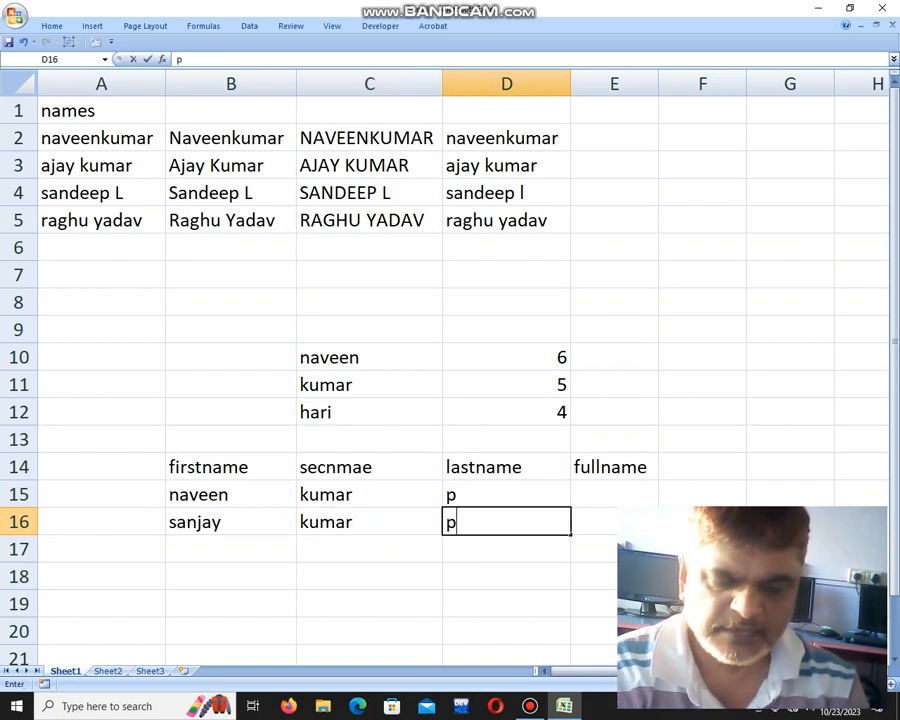
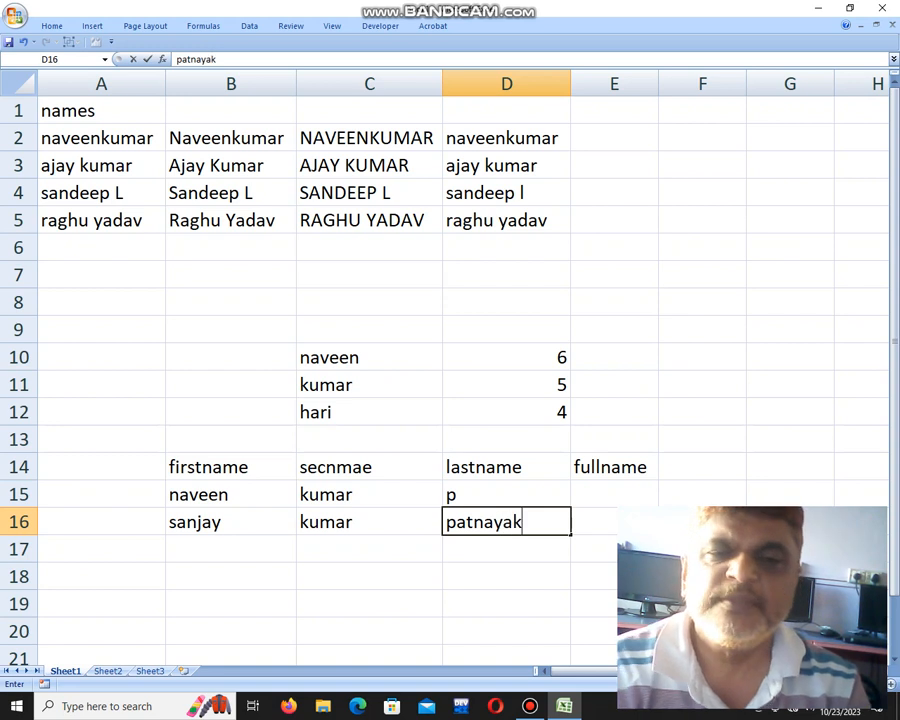
{"action": "key", "text": "Tab"}
{"action": "key", "text": "Up"}
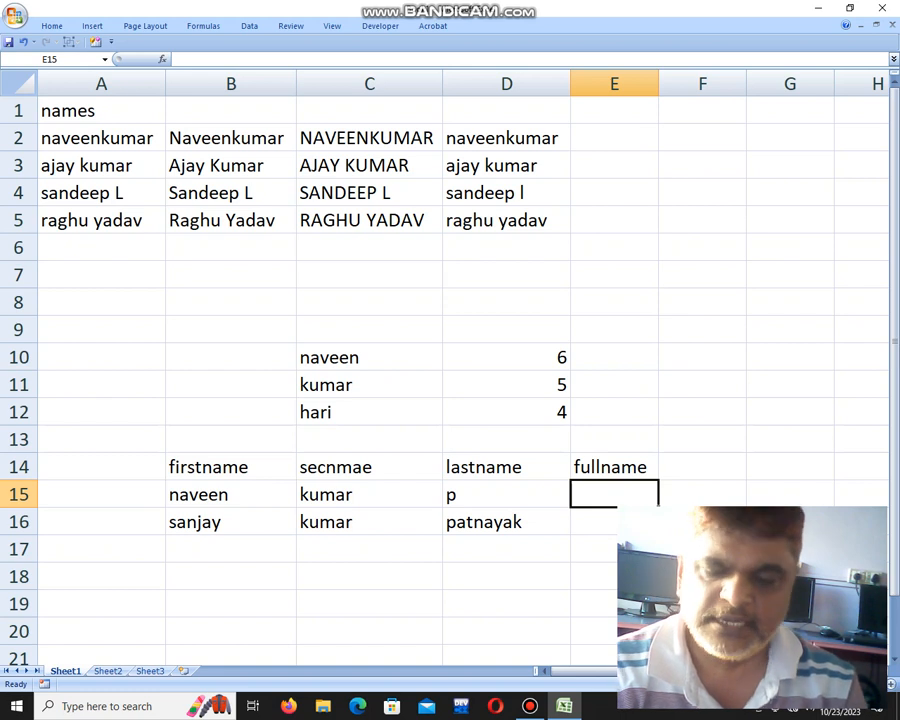
Enter =CONCATENATE(B15,C15,D15) in E15 to join the row 15 name parts.
{"action": "type", "text": "=c"}
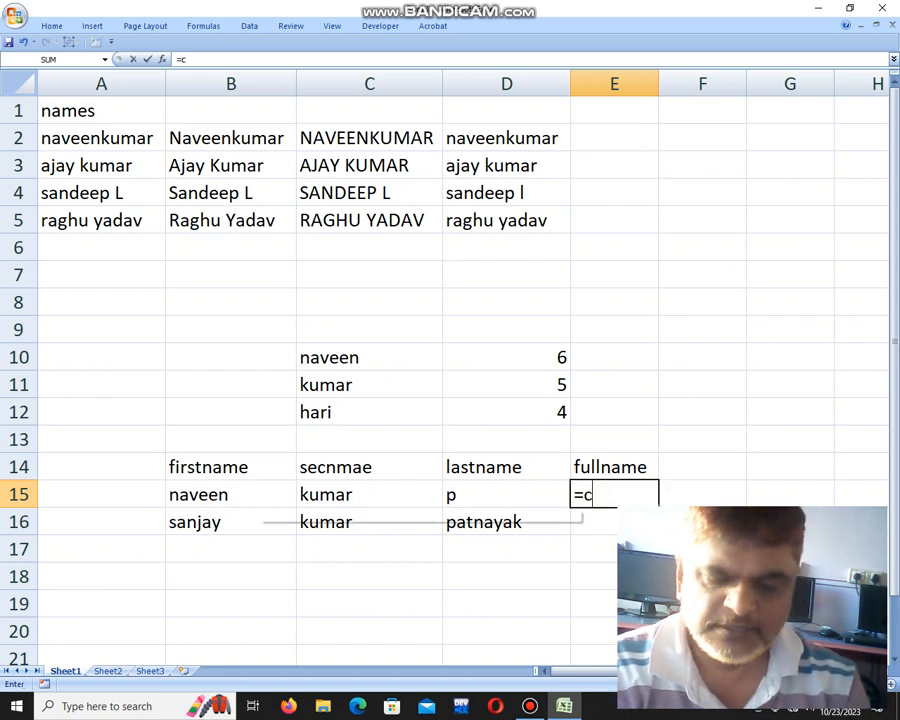
{"action": "type", "text": "oncatenate"}
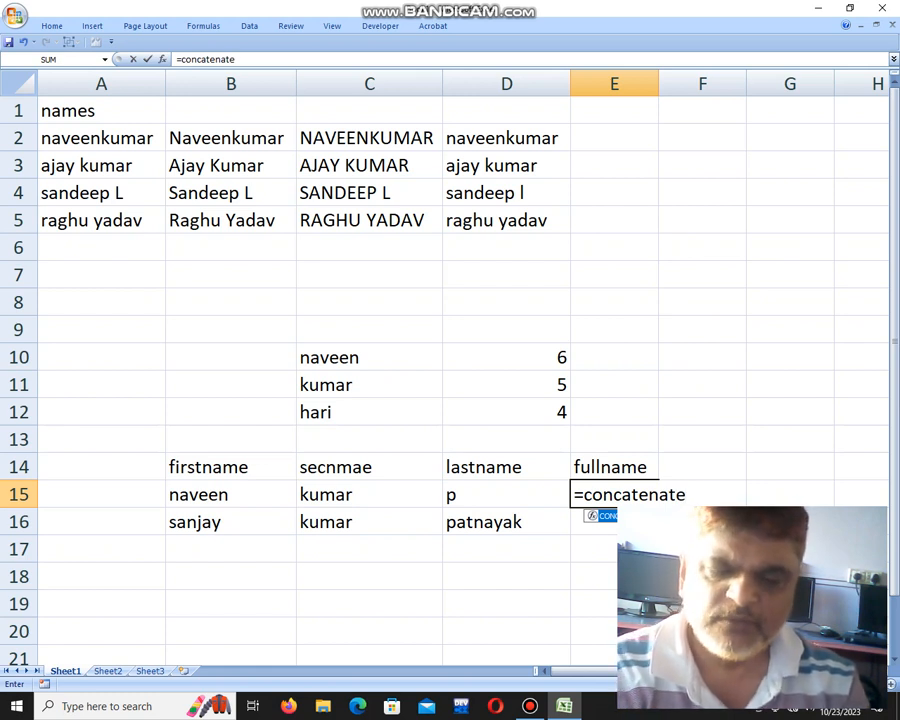
{"action": "type", "text": "("}
{"action": "left_click", "coordinate": [231, 495]}
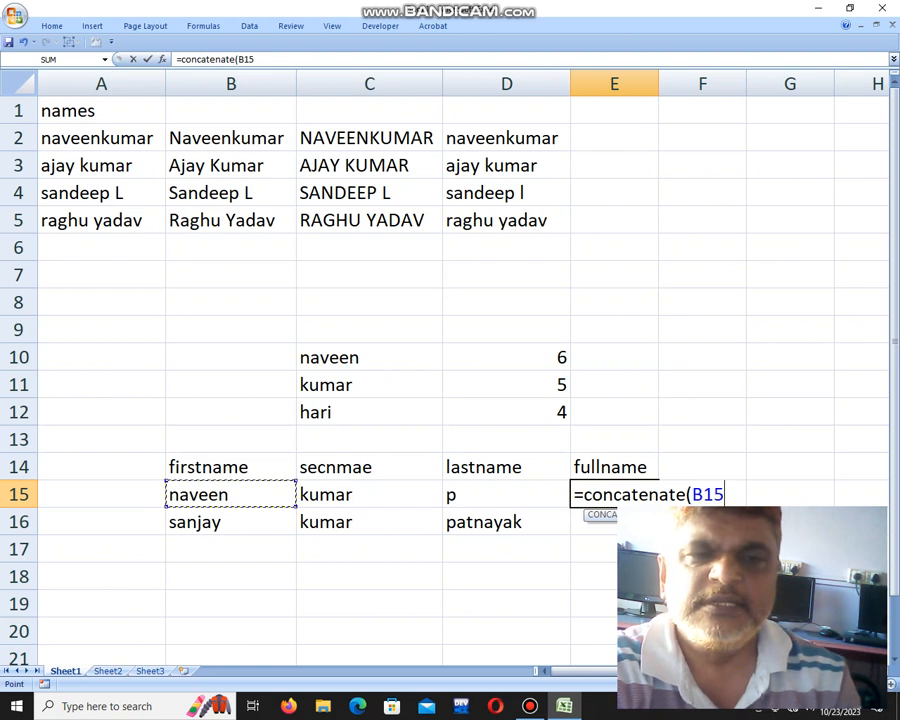
{"action": "type", "text": ","}
{"action": "left_click", "coordinate": [369, 495]}
{"action": "type", "text": ","}
{"action": "left_click", "coordinate": [506, 495]}
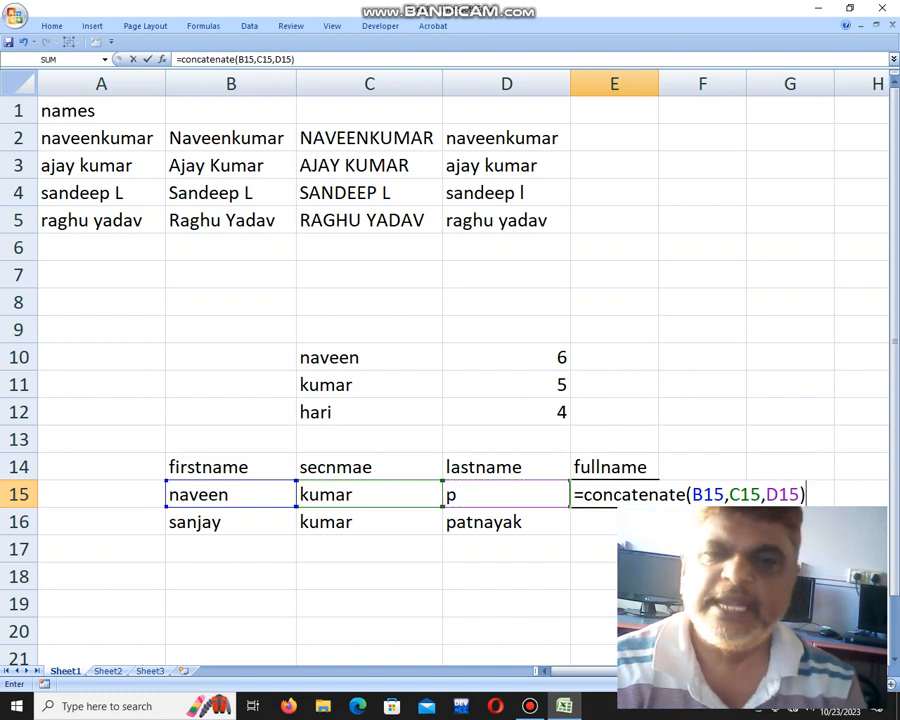
{"action": "key", "text": "Return"}
{"action": "key", "text": "Up"}
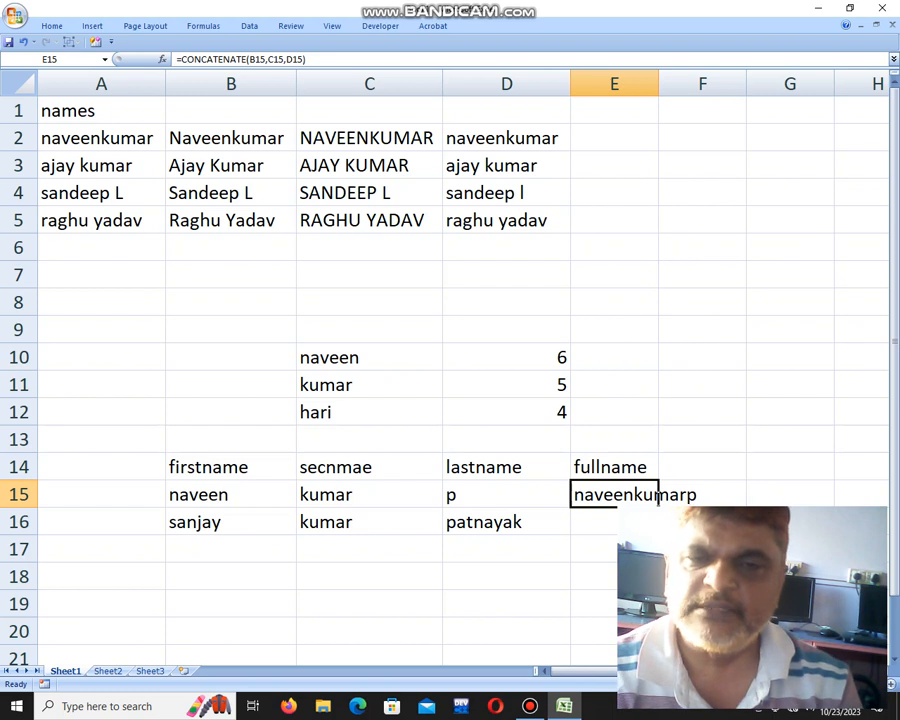
Edit E15 to =CONCATENATE(B15," ",C15," ",D15) so the name parts are space-separated.
{"action": "key", "text": "F2"}
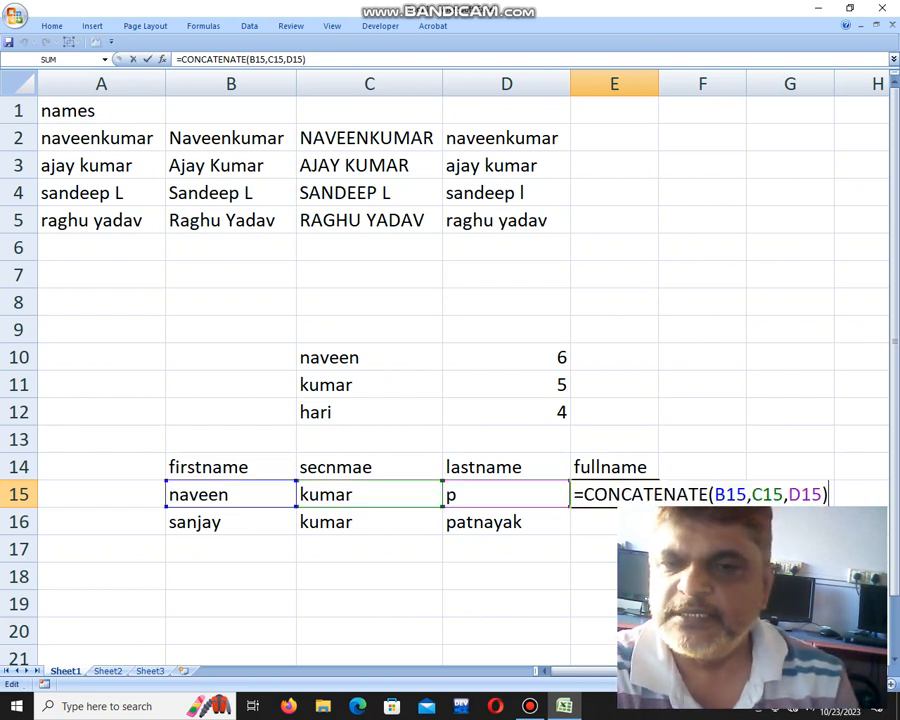
{"action": "left_click", "coordinate": [748, 495]}
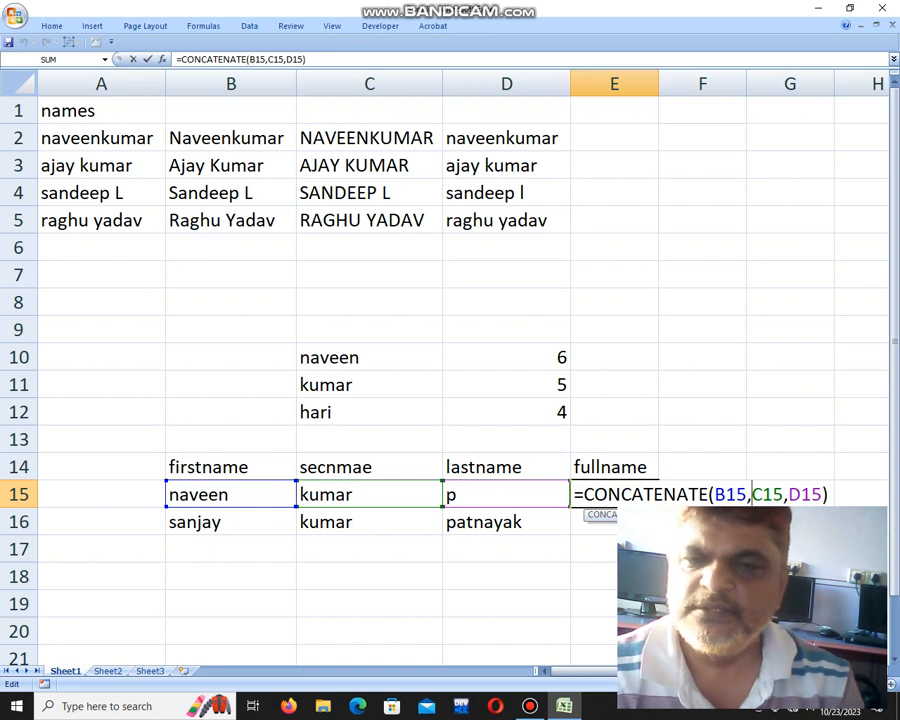
{"action": "type", "text": "\" \","}
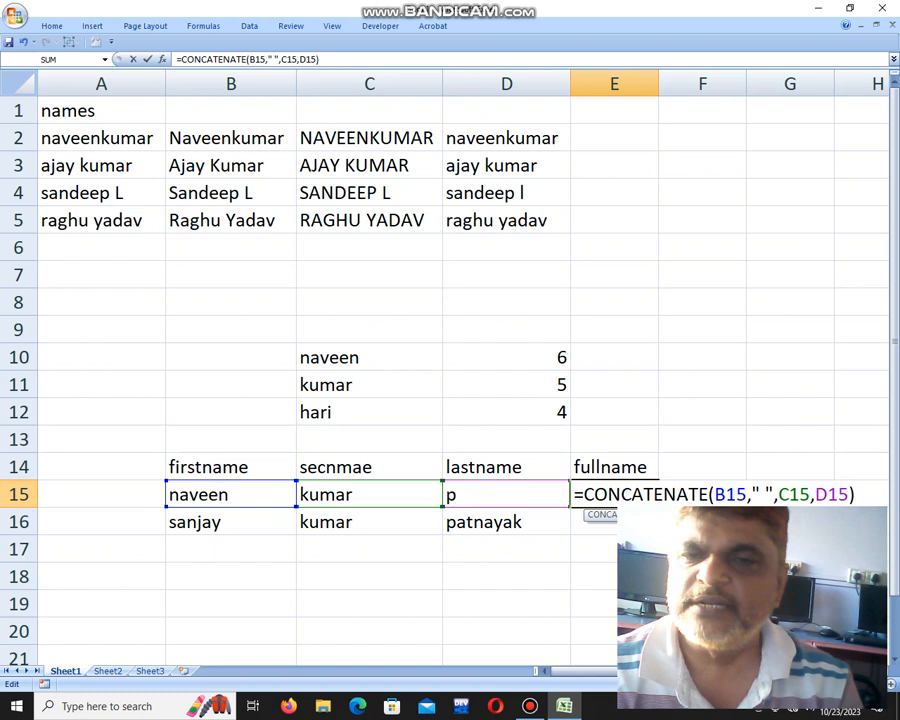
{"action": "key", "text": "Right"}
{"action": "key", "text": "Right"}
{"action": "key", "text": "Right"}
{"action": "type", "text": "\" \","}
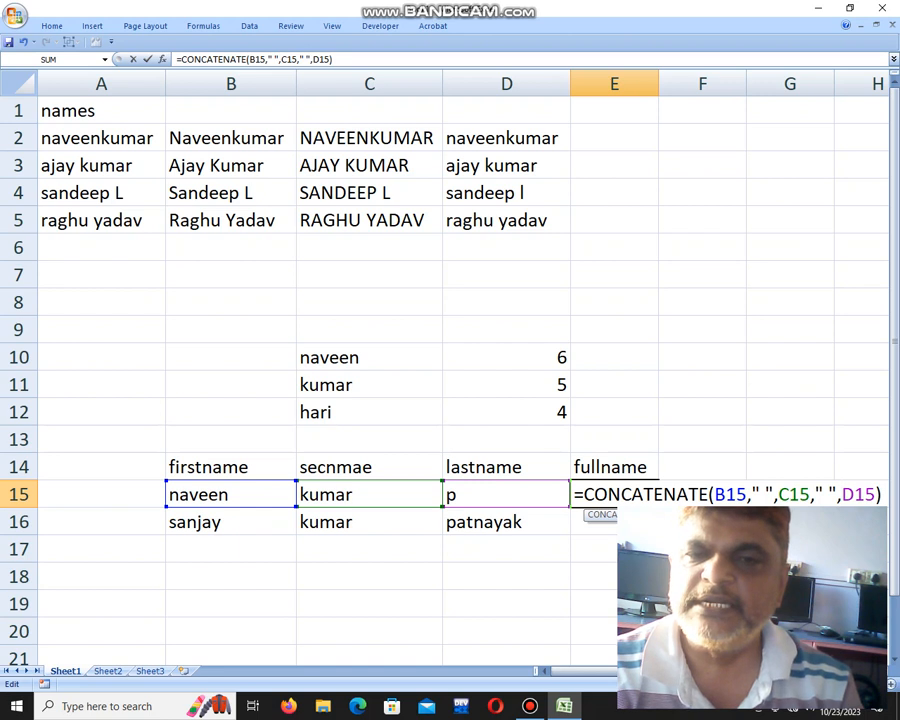
{"action": "key", "text": "Return"}
{"action": "key", "text": "Up"}
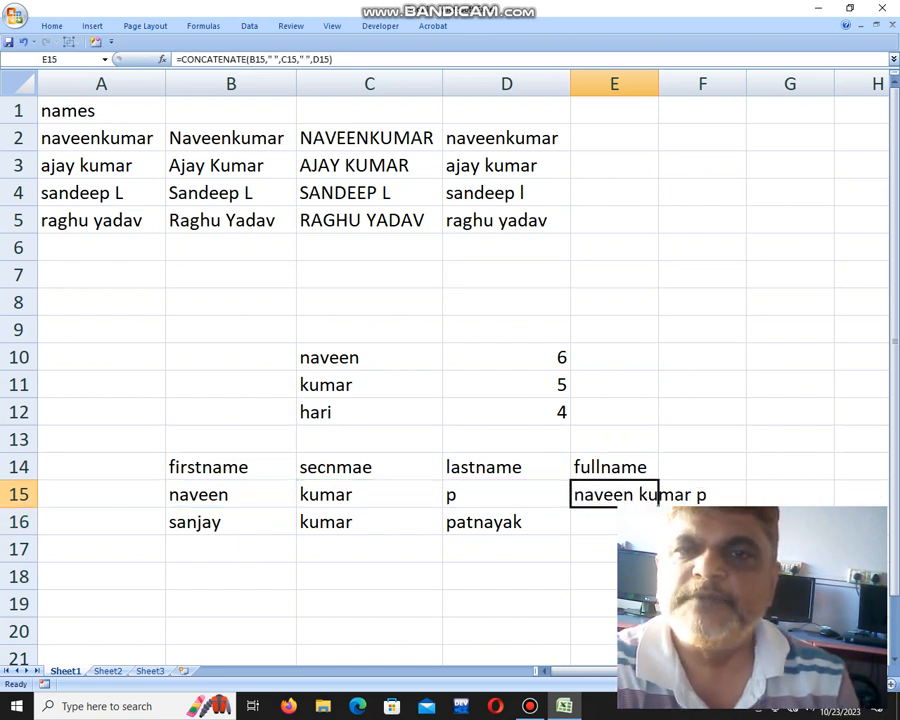
Autofit column E and fill the full-name formula down to E16.
{"action": "double_click", "coordinate": [658, 84]}
{"action": "left_click_drag", "start_coordinate": [718, 508], "coordinate": [712, 525]}
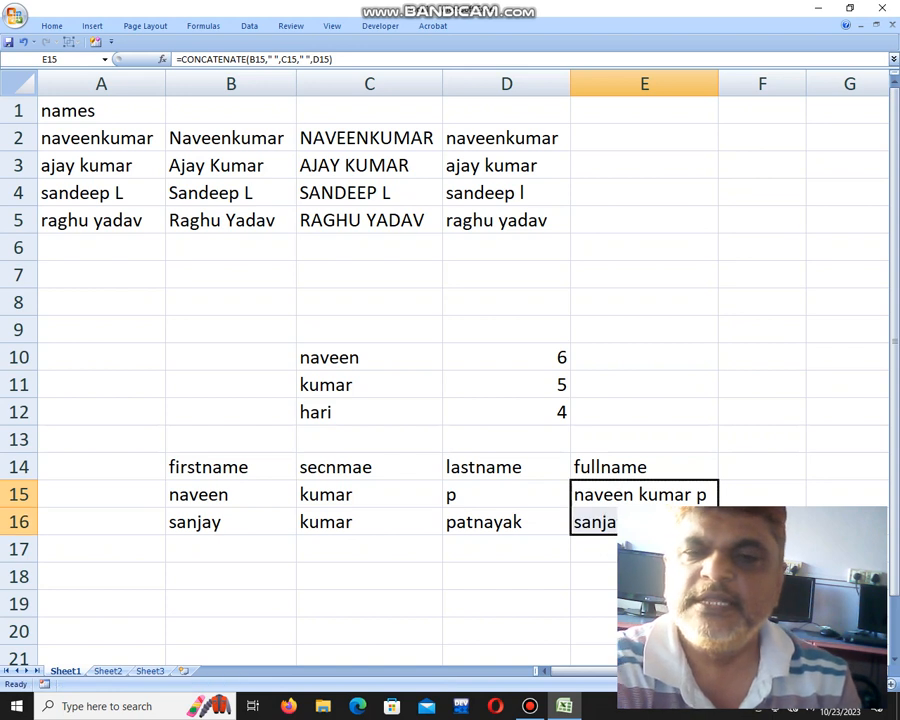
{"action": "left_click", "coordinate": [762, 577]}
{"action": "left_click", "coordinate": [644, 495]}
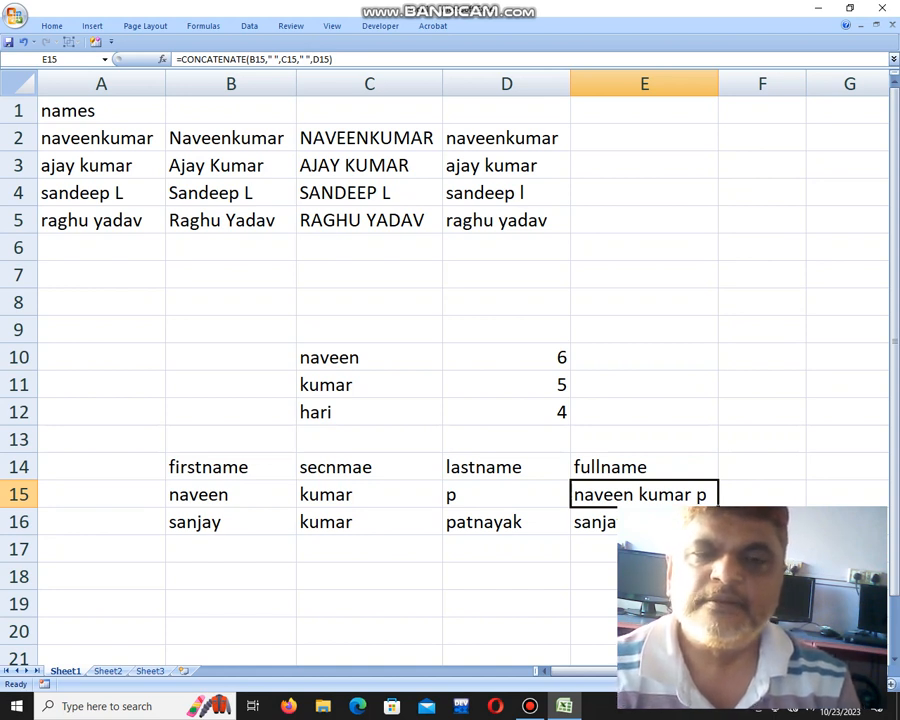
{"action": "key", "text": "Down"}
{"action": "key", "text": "Down"}
{"action": "key", "text": "Down"}
{"action": "key", "text": "Down"}
{"action": "key", "text": "Left"}
{"action": "key", "text": "Left"}
{"action": "key", "text": "Left"}
{"action": "key", "text": "Left"}
{"action": "key", "text": "Down"}
{"action": "key", "text": "Down"}
Begin a =REPLACE formula in C19 with a quoted name string as its text, dismissing the error prompt.
{"action": "key", "text": "Right"}
{"action": "key", "text": "Right"}
{"action": "key", "text": "Up"}
{"action": "key", "text": "Up"}
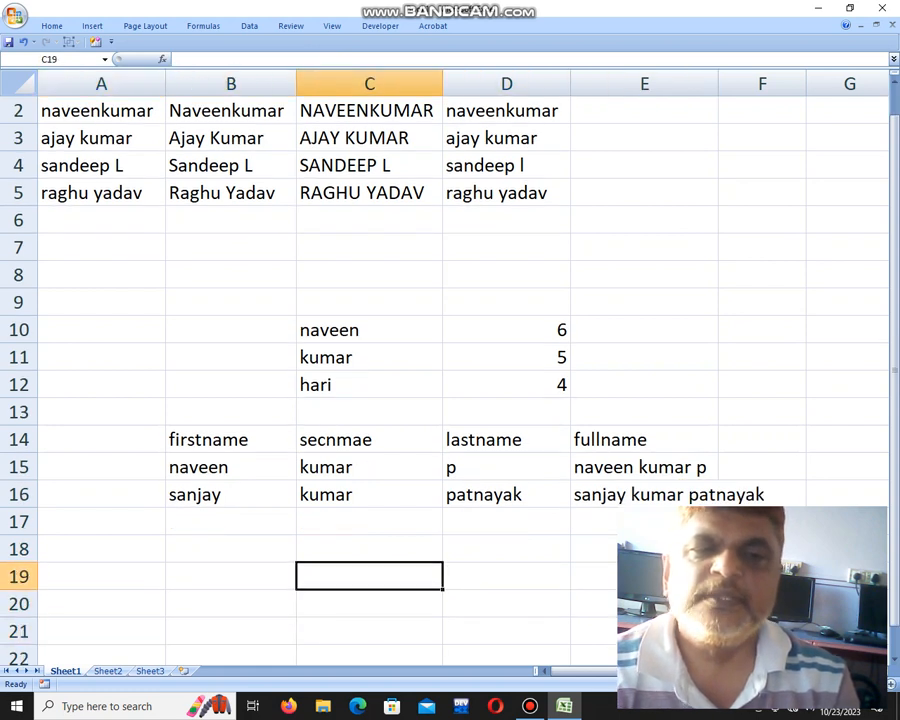
{"action": "key", "text": "Left"}
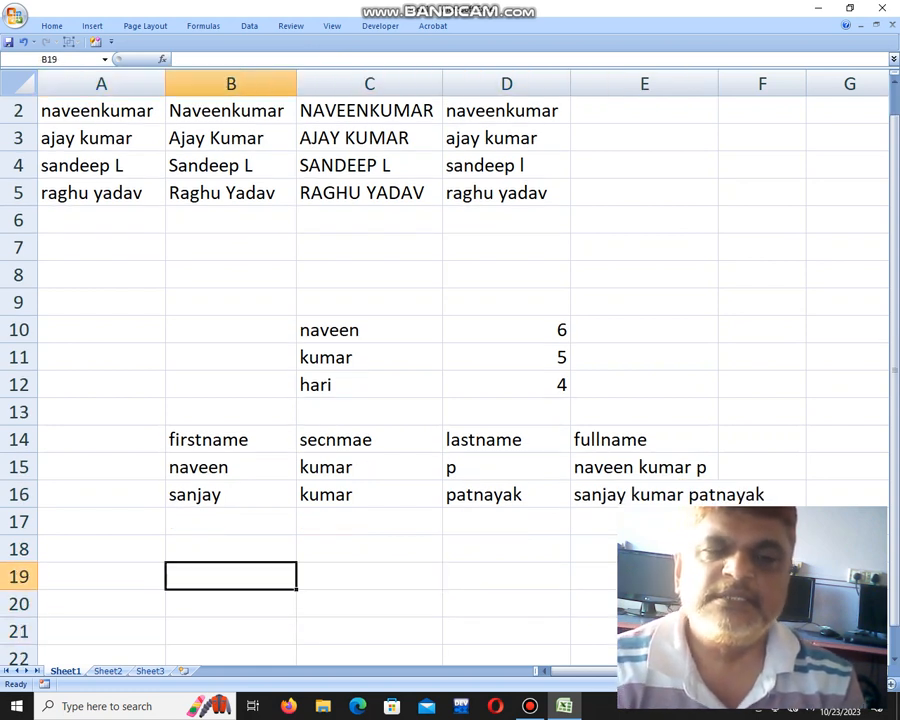
{"action": "key", "text": "Right"}
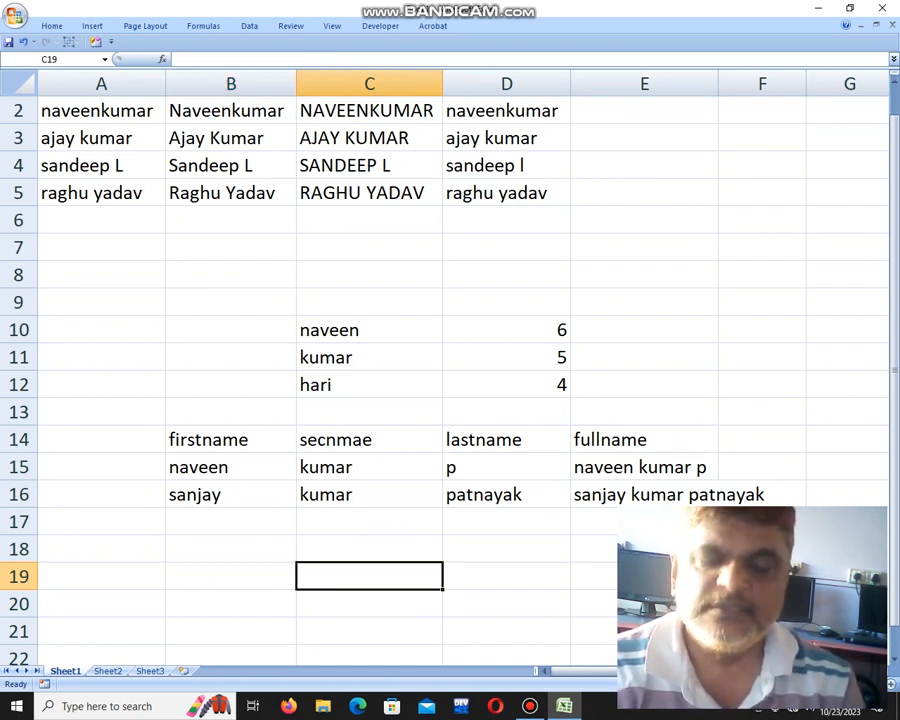
{"action": "type", "text": "="}
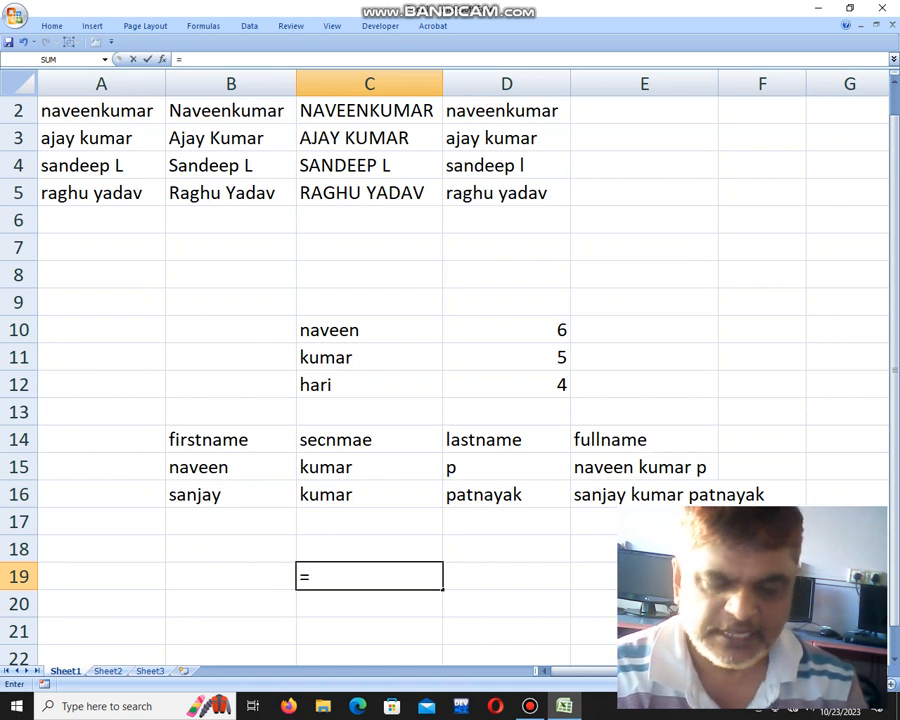
{"action": "type", "text": "replace("}
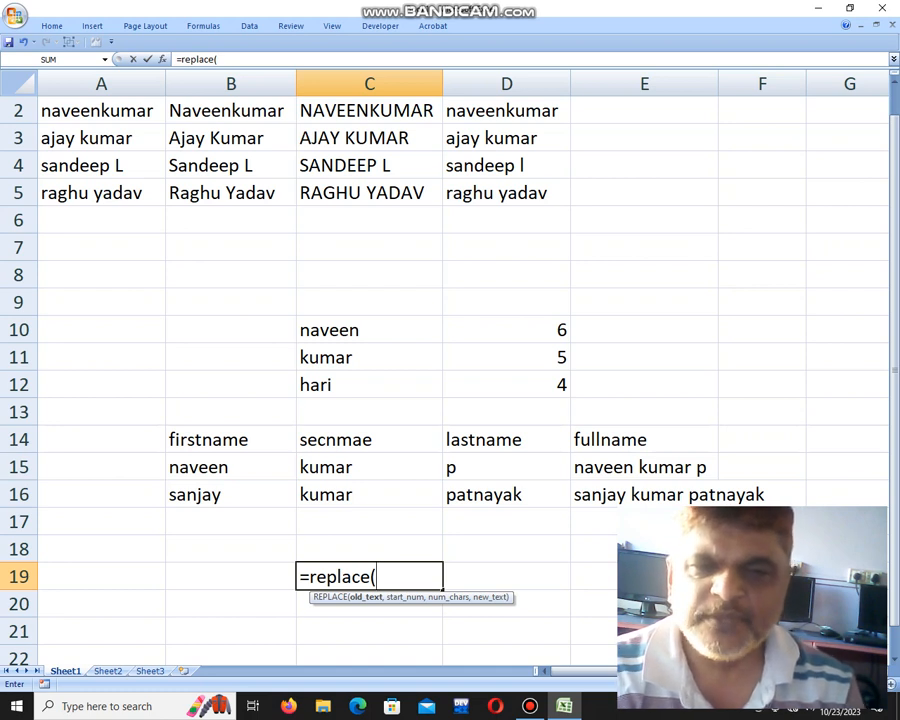
{"action": "type", "text": "\""}
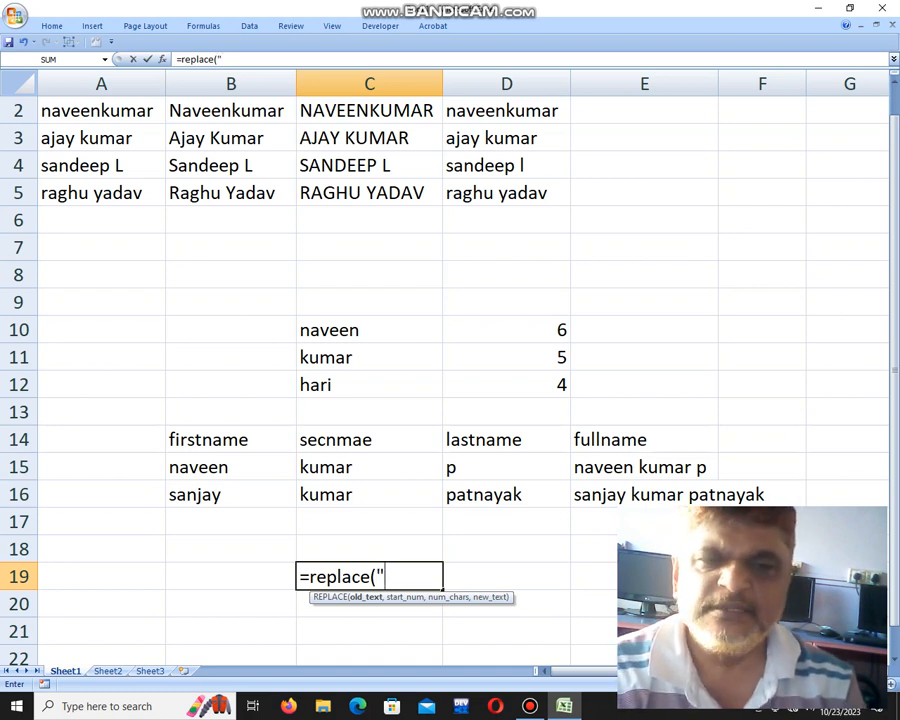
{"action": "type", "text": "raghukumar"}
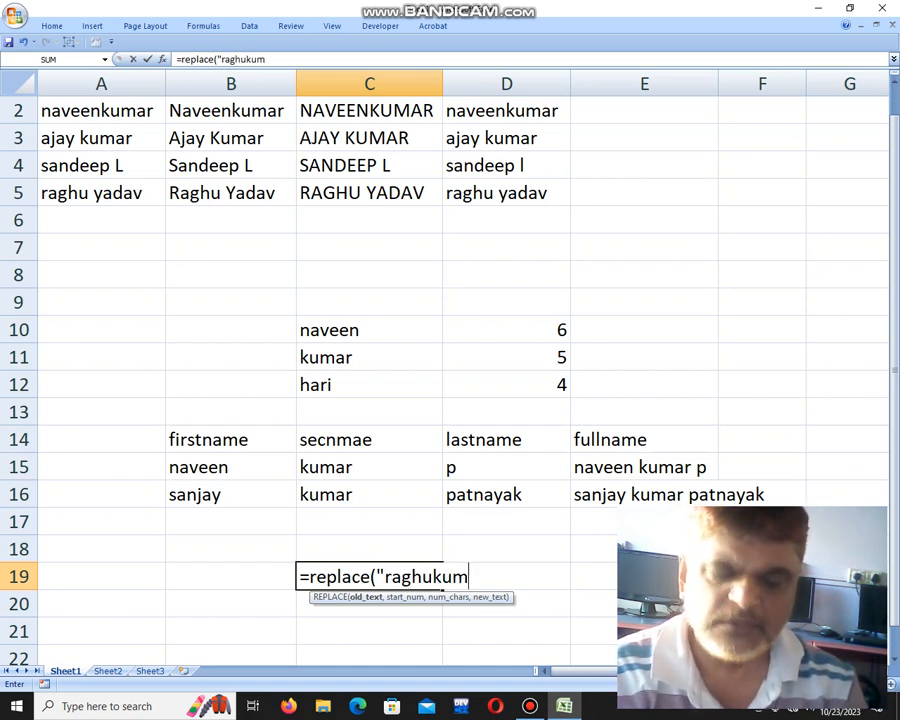
{"action": "key", "text": "Return"}
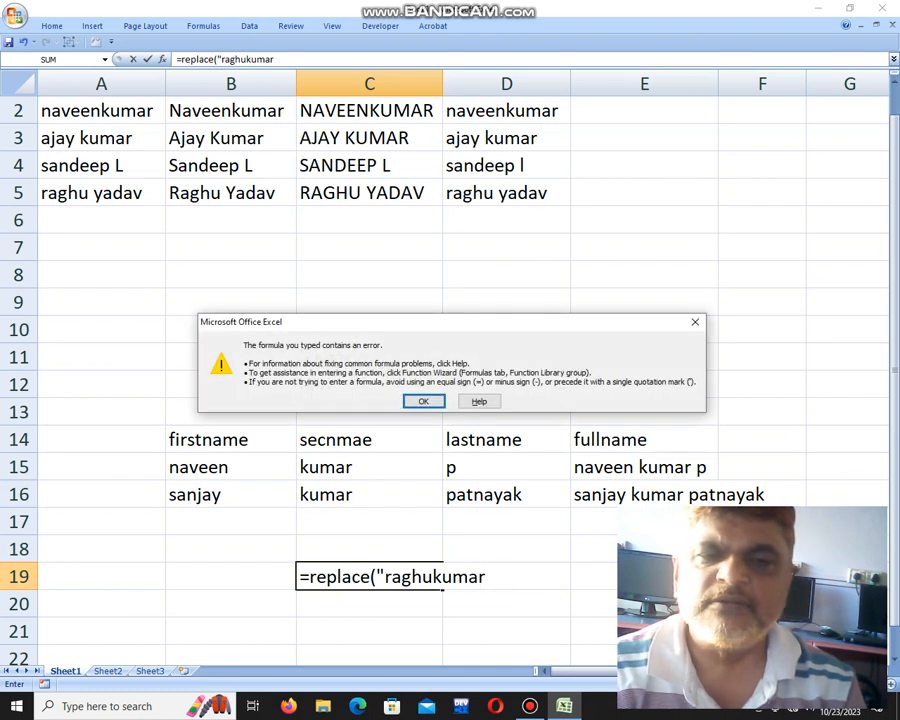
{"action": "key", "text": "Return"}
{"action": "key", "text": "Left"}
{"action": "key", "text": "Left"}
{"action": "key", "text": "Left"}
{"action": "key", "text": "Left"}
{"action": "key", "text": "Left"}
{"action": "key", "text": "Left"}
{"action": "key", "text": "Left"}
{"action": "key", "text": "Left"}
{"action": "key", "text": "Left"}
{"action": "key", "text": "Left"}
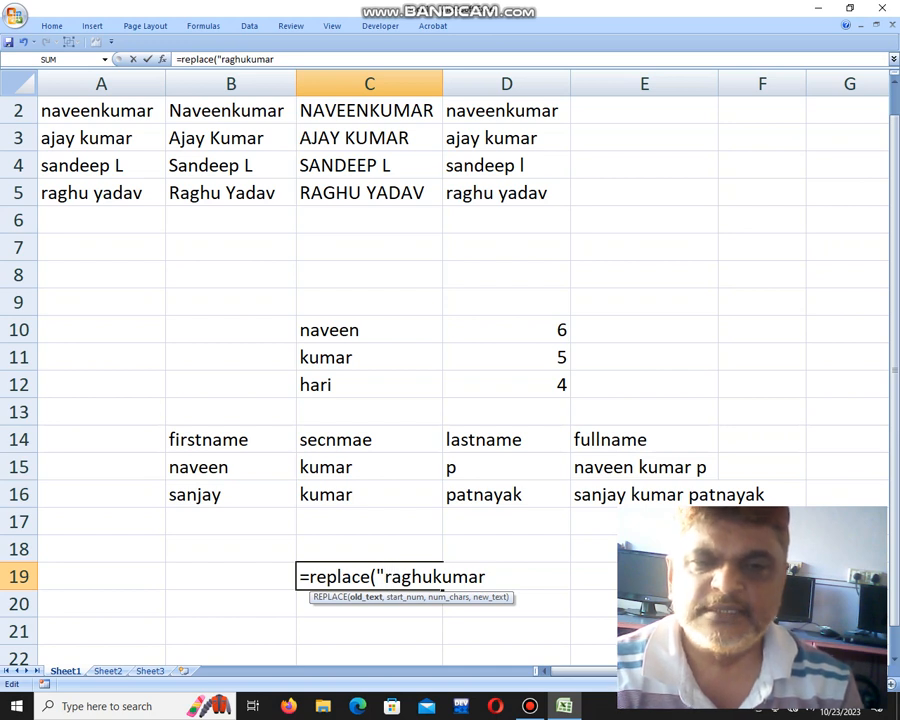
Complete C19 as =REPLACE("abghukumar",1,2,"ra") so it displays raghukumar.
{"action": "type", "text": "a"}
{"action": "key", "text": "Delete"}
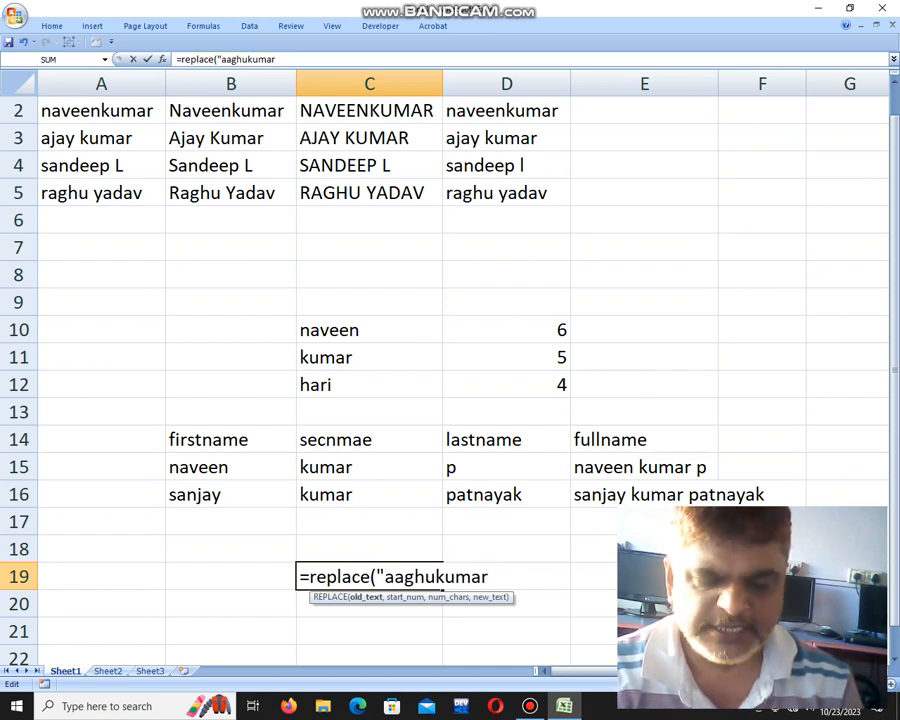
{"action": "type", "text": "b"}
{"action": "key", "text": "Delete"}
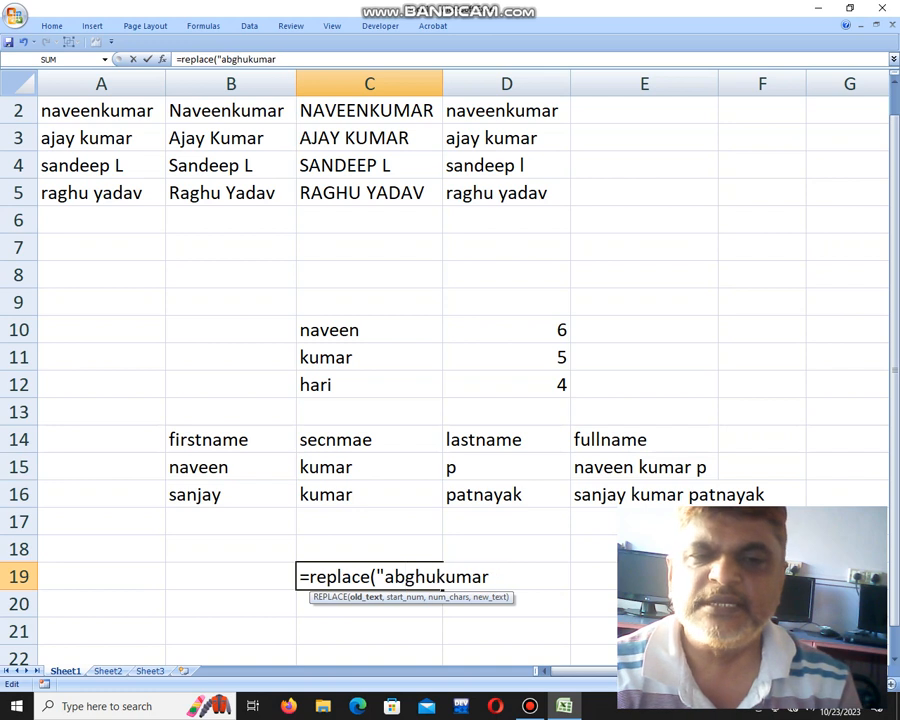
{"action": "key", "text": "Right"}
{"action": "key", "text": "Right"}
{"action": "key", "text": "Right"}
{"action": "key", "text": "Right"}
{"action": "key", "text": "Right"}
{"action": "key", "text": "Right"}
{"action": "key", "text": "Right"}
{"action": "key", "text": "Right"}
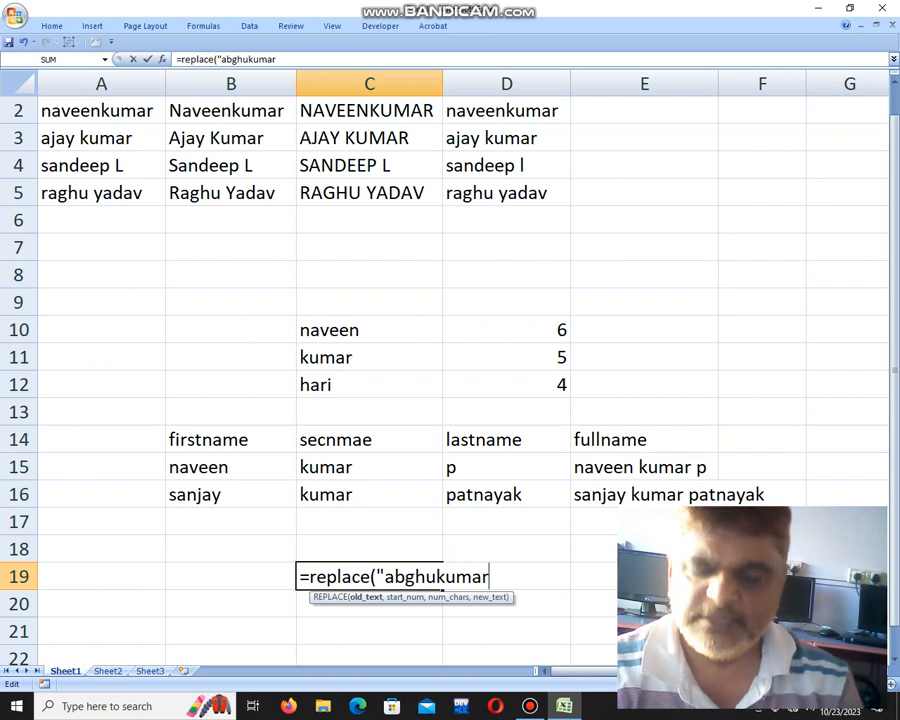
{"action": "type", "text": "\","}
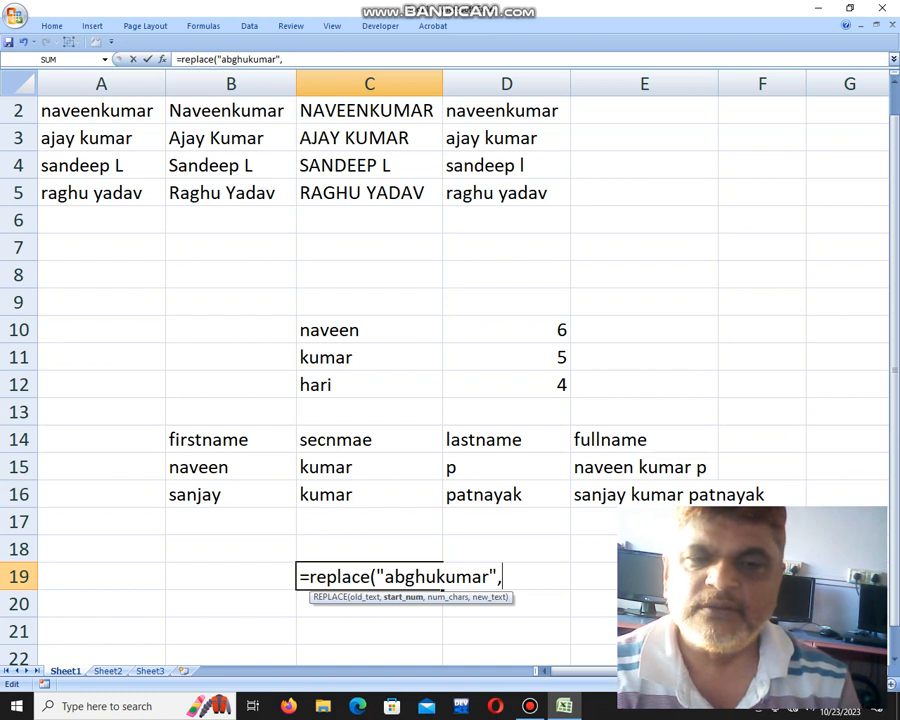
{"action": "type", "text": "1,2"}
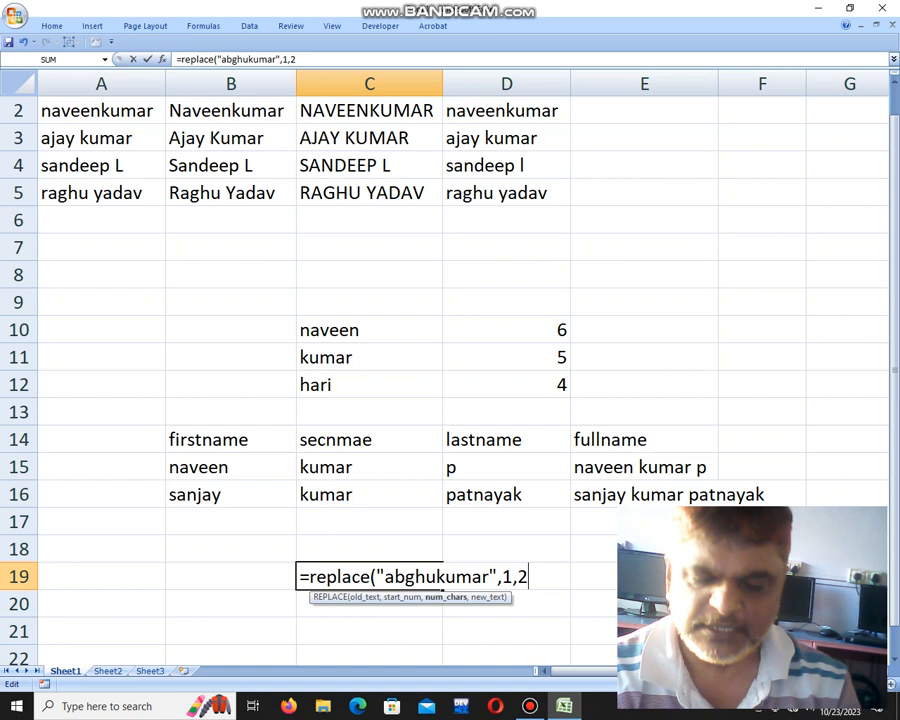
{"action": "type", "text": ",\""}
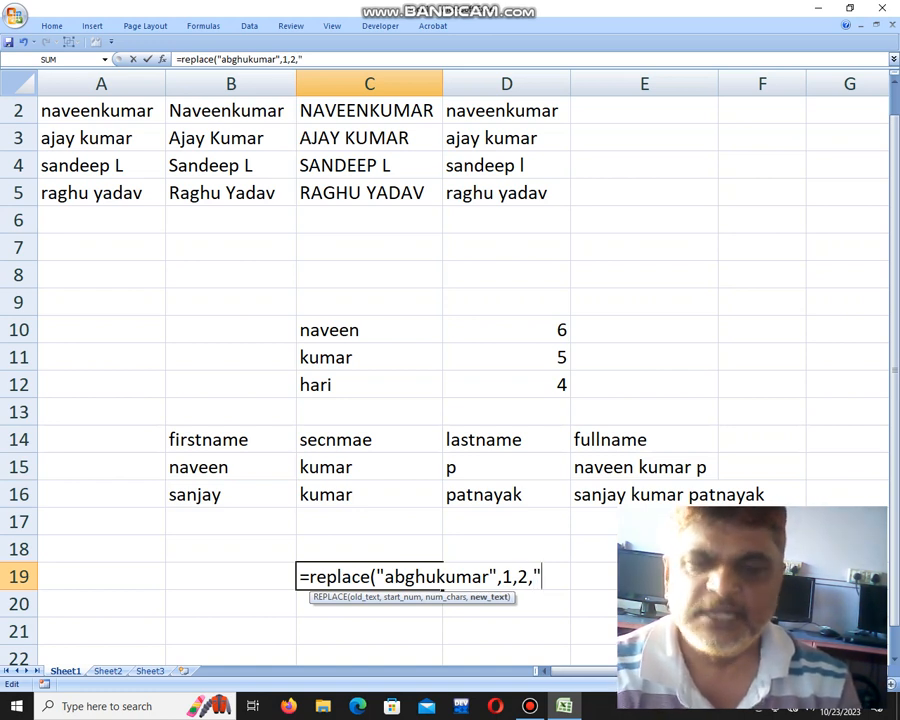
{"action": "type", "text": "ra\")"}
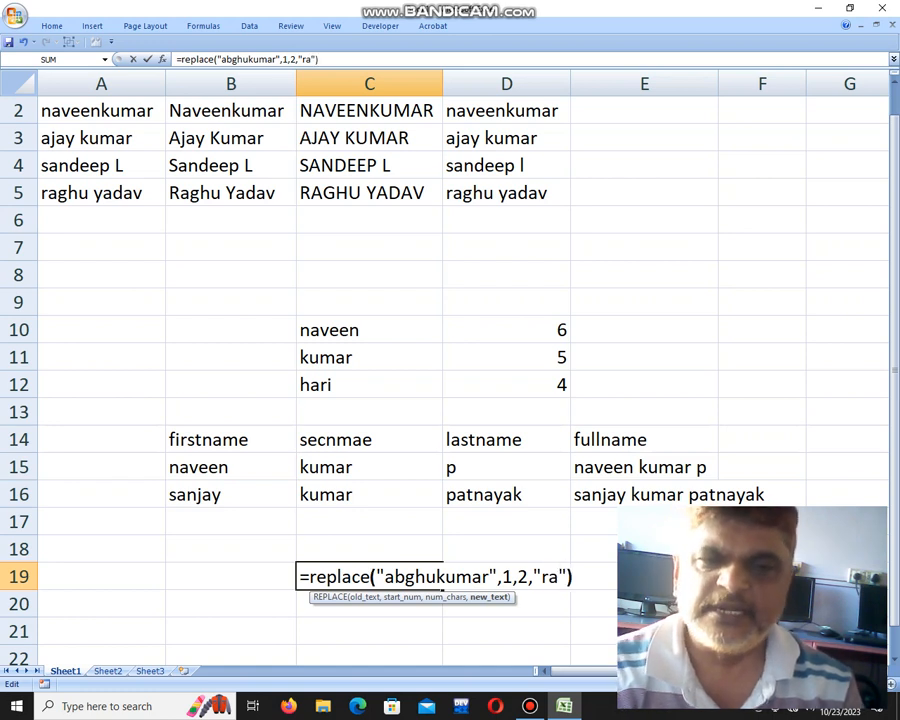
{"action": "key", "text": "Return"}
{"action": "key", "text": "Up"}
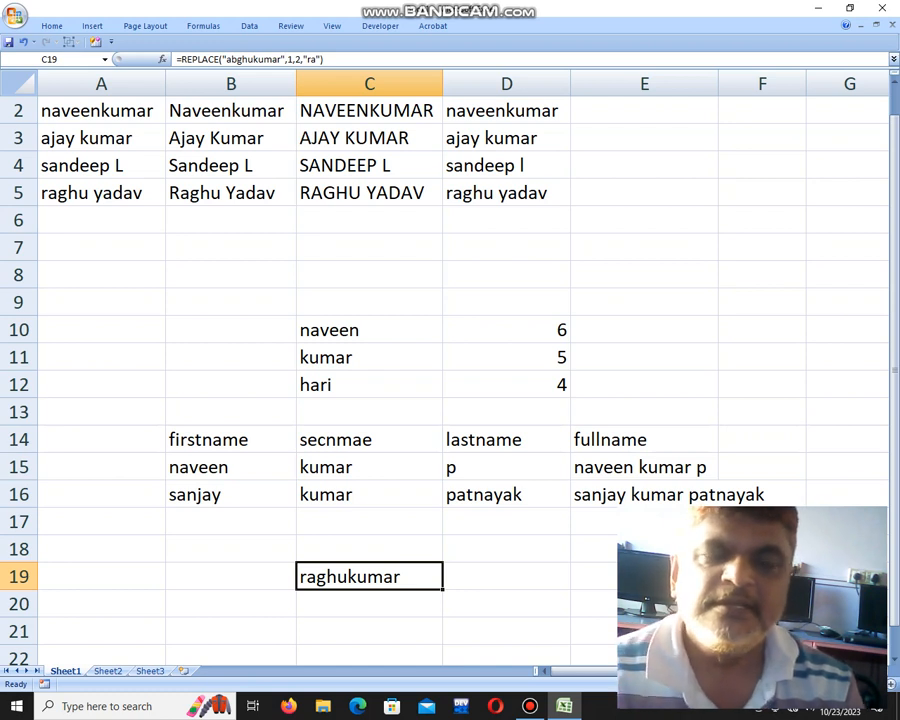
{"action": "key", "text": "Down"}
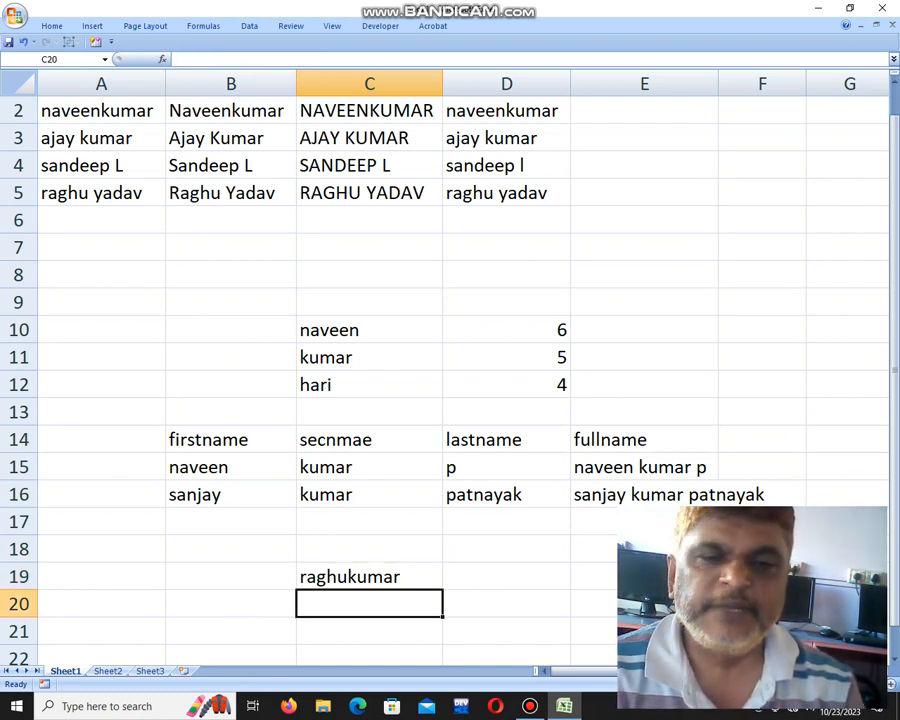
Enter =REPLACE("navertkumar",5,2,"en") in B20 so it displays naveenkumar.
{"action": "key", "text": "Left"}
{"action": "type", "text": "=repl"}
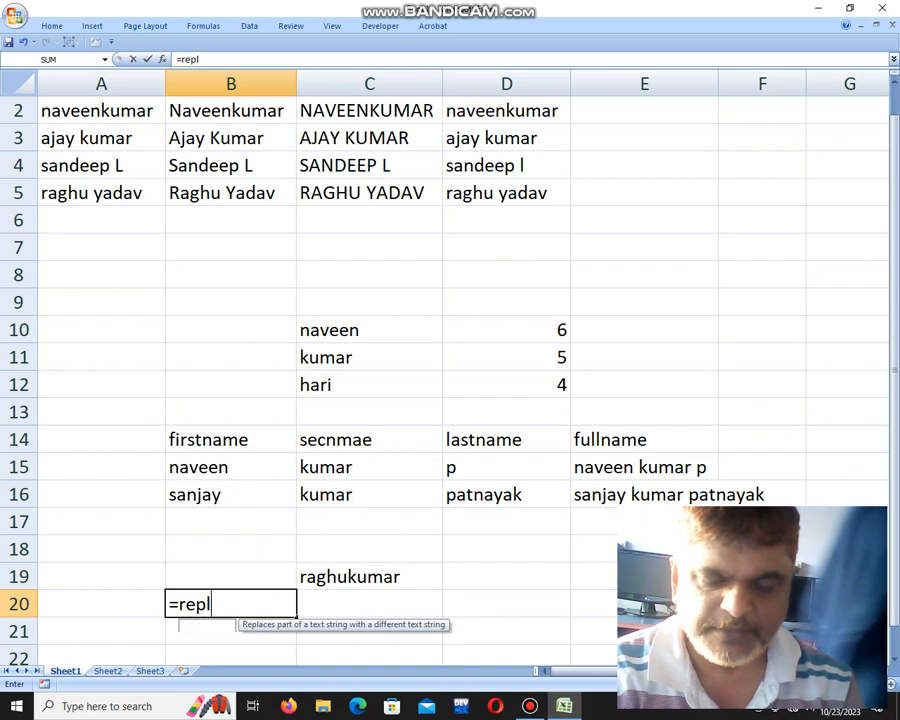
{"action": "type", "text": "ace("}
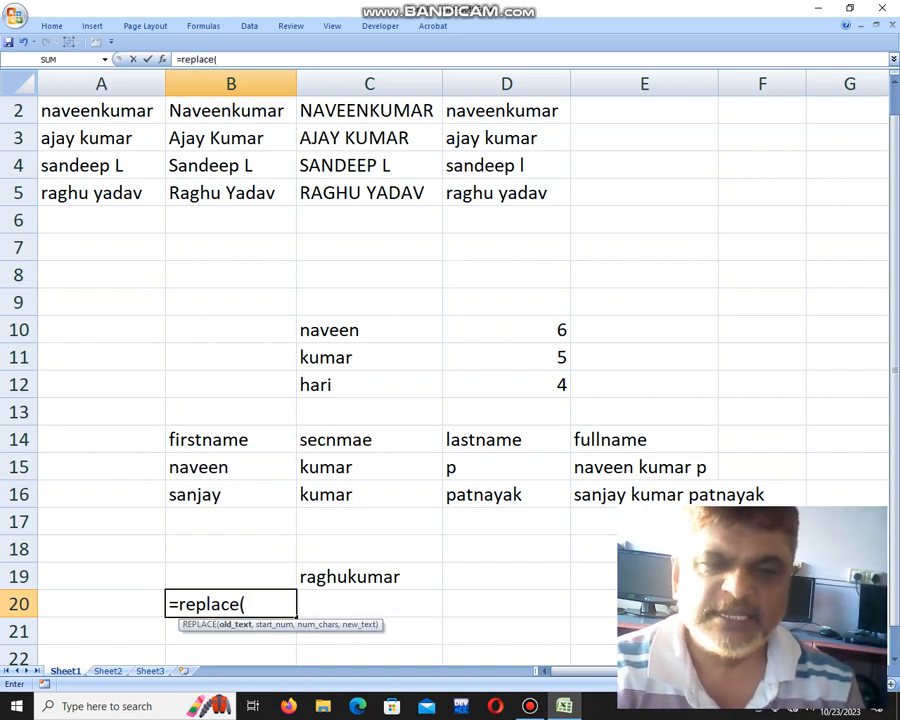
{"action": "type", "text": "\""}
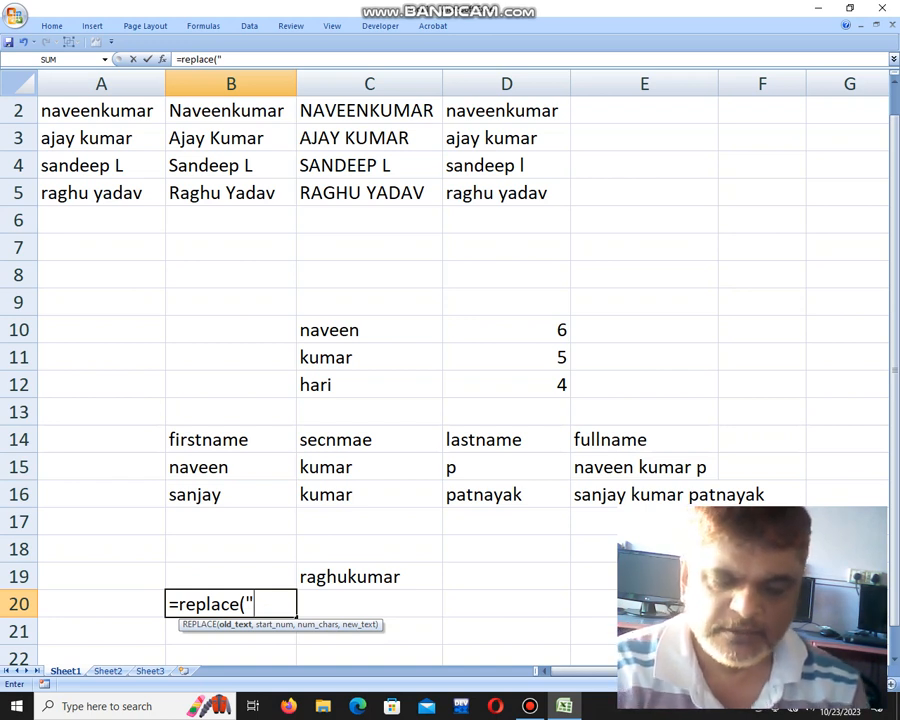
{"action": "type", "text": "nav"}
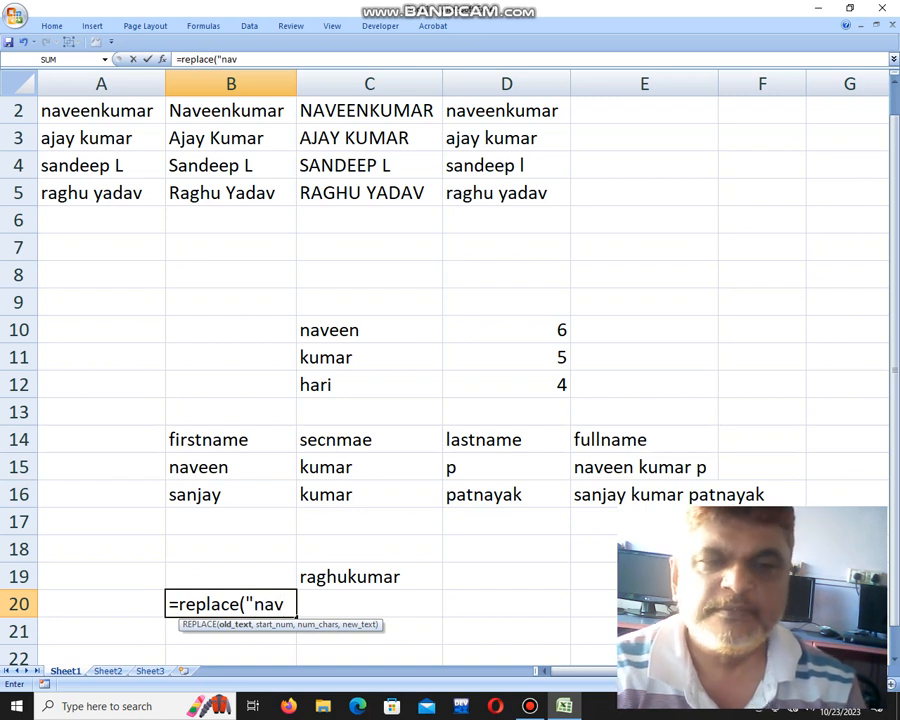
{"action": "type", "text": "e"}
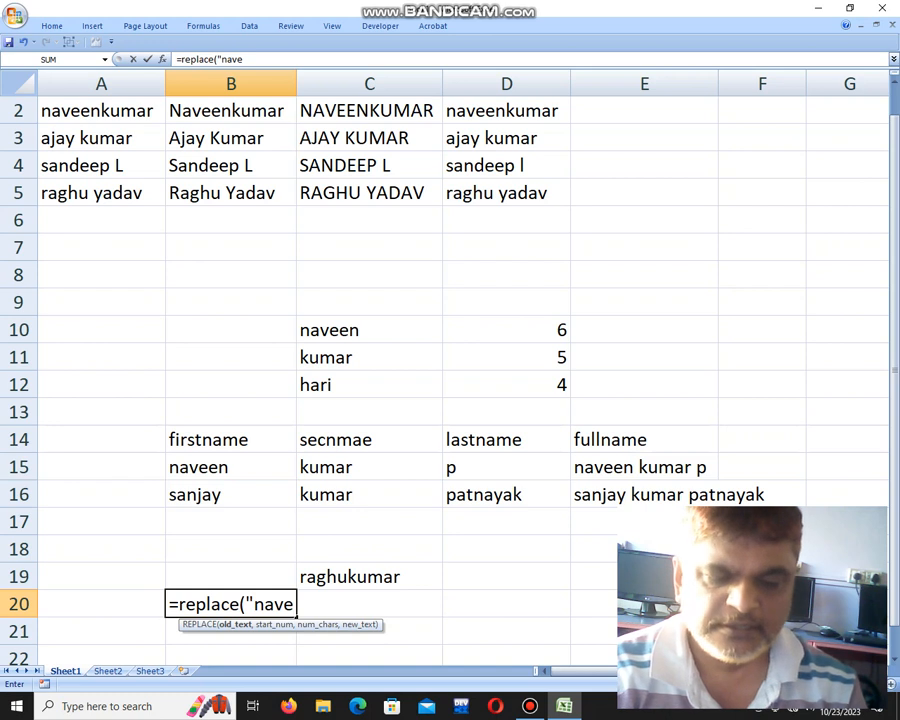
{"action": "type", "text": "r"}
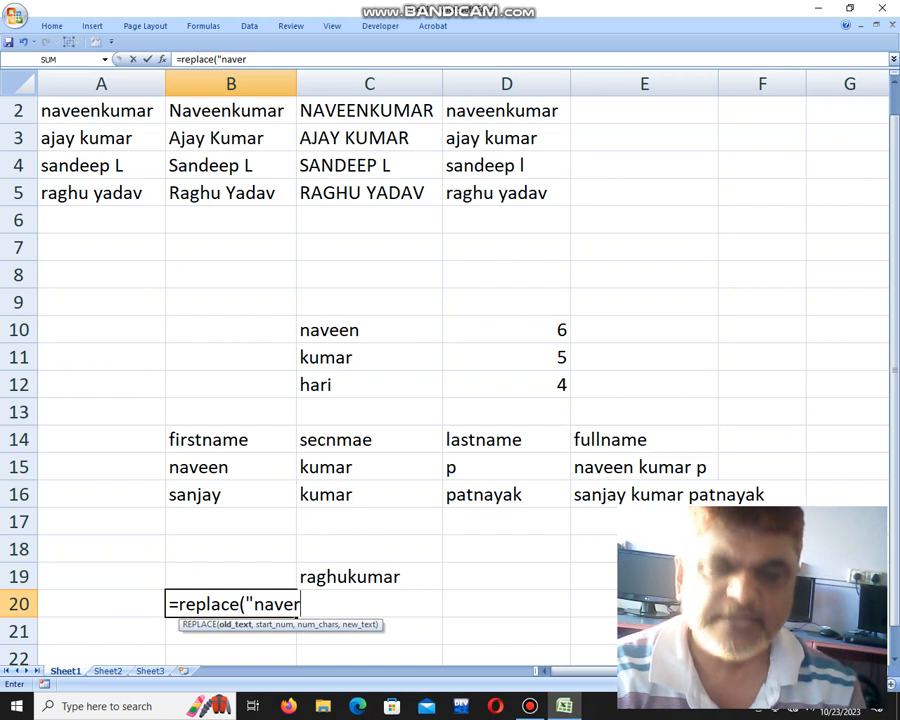
{"action": "type", "text": "tkum"}
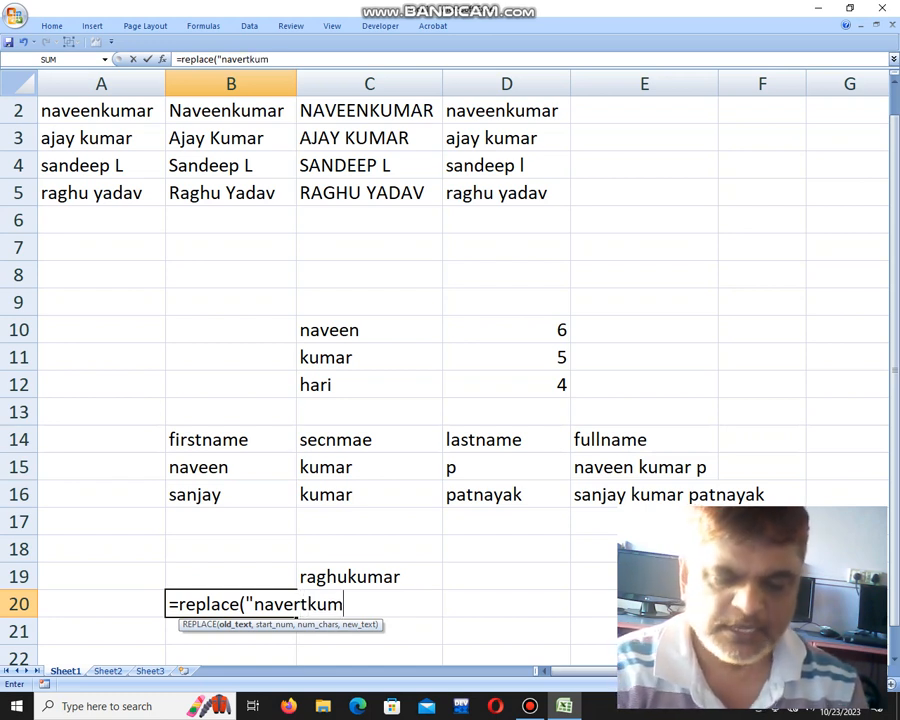
{"action": "type", "text": "ar\""}
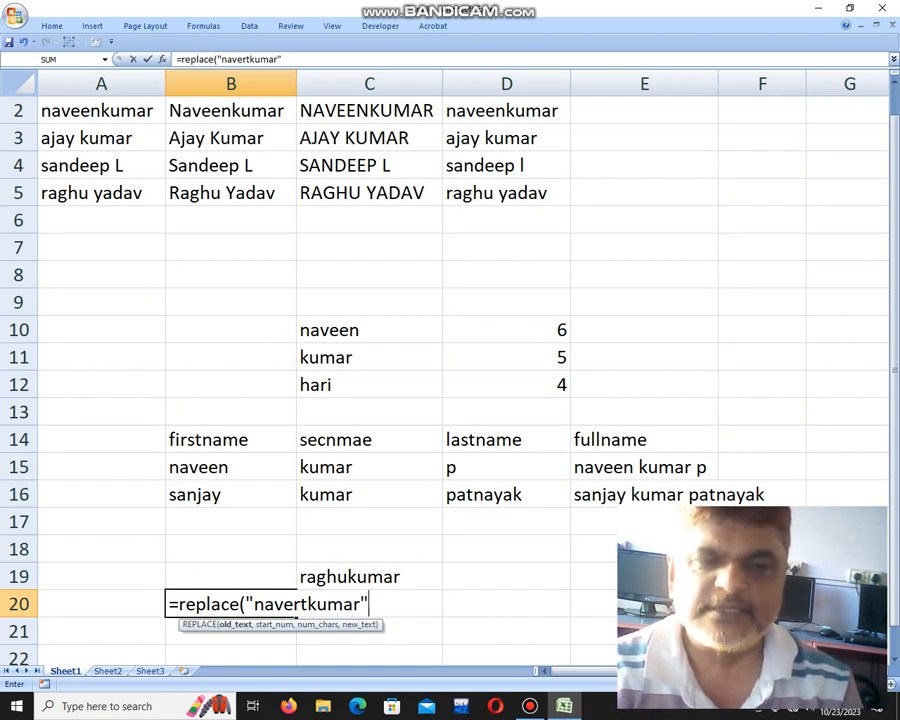
{"action": "type", "text": ","}
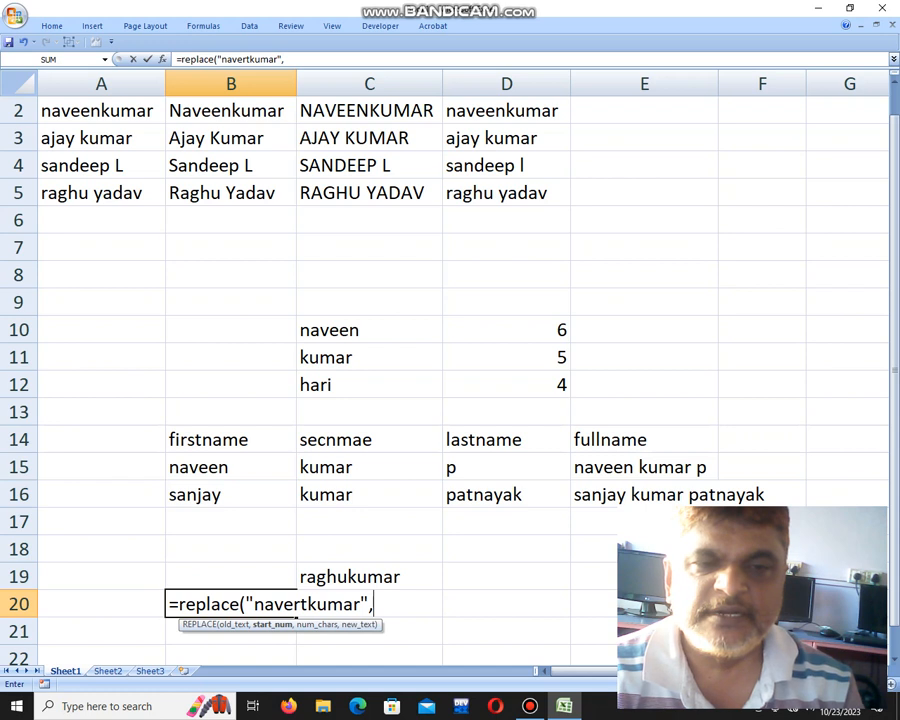
{"action": "type", "text": "5,2"}
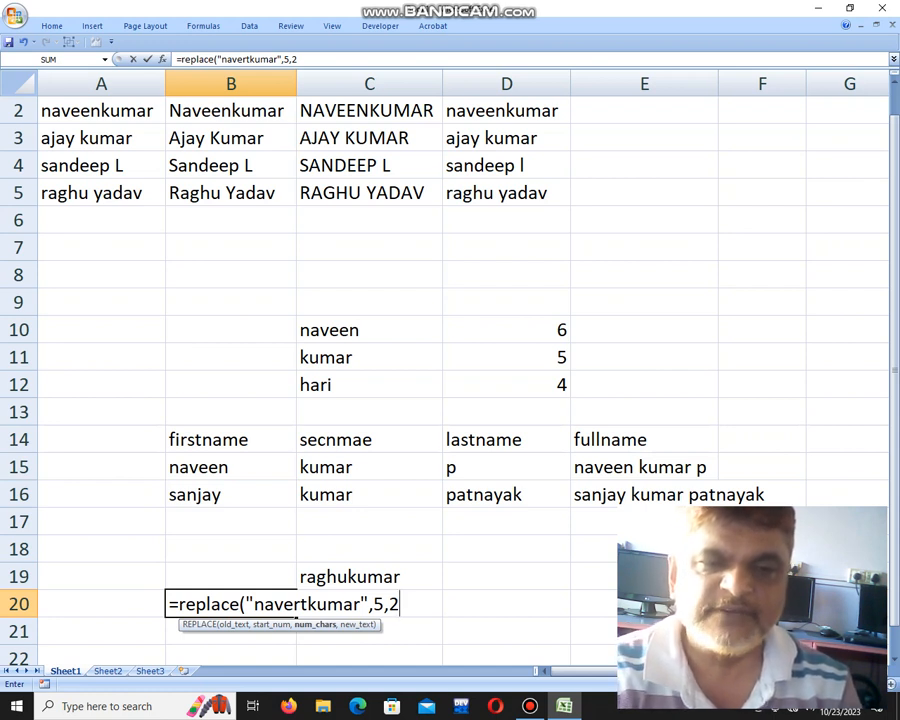
{"action": "type", "text": ",\""}
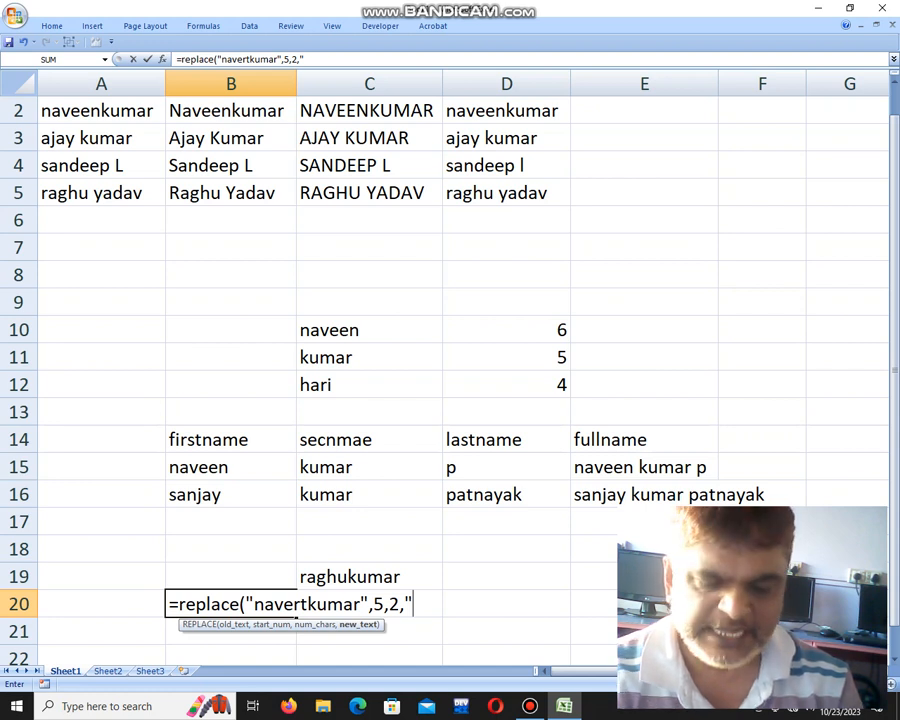
{"action": "type", "text": "en\")"}
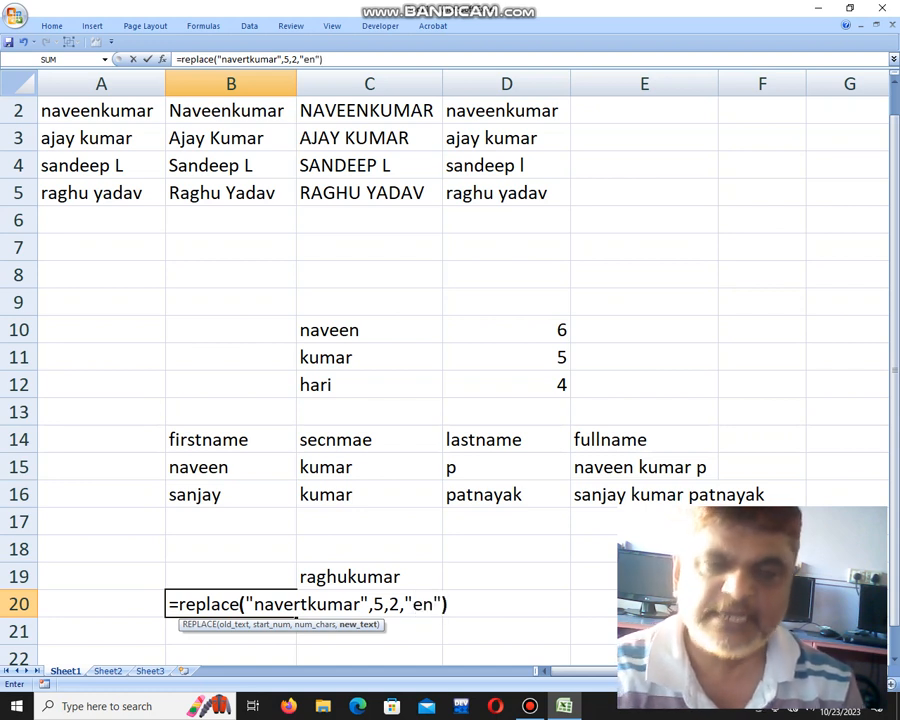
{"action": "key", "text": "Return"}
{"action": "key", "text": "Up"}
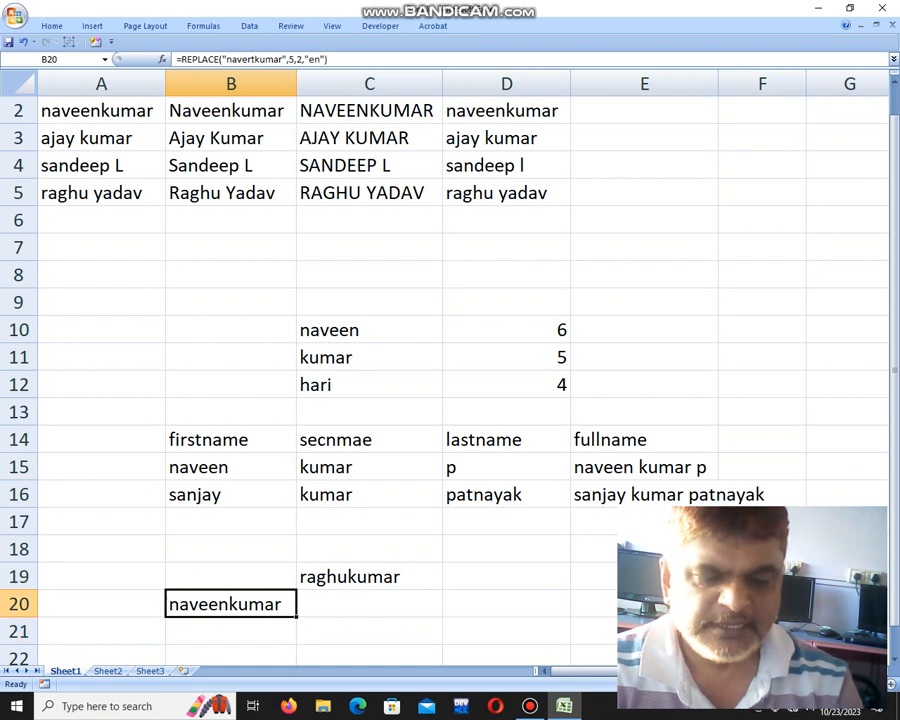
{"action": "key", "text": "F2"}
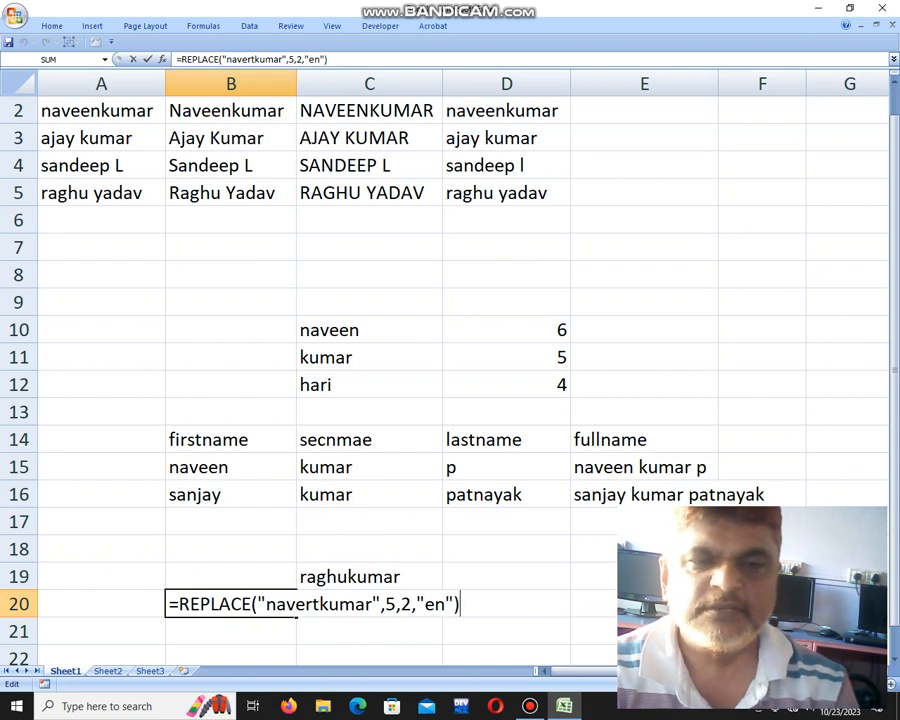
{"action": "key", "text": "Return"}
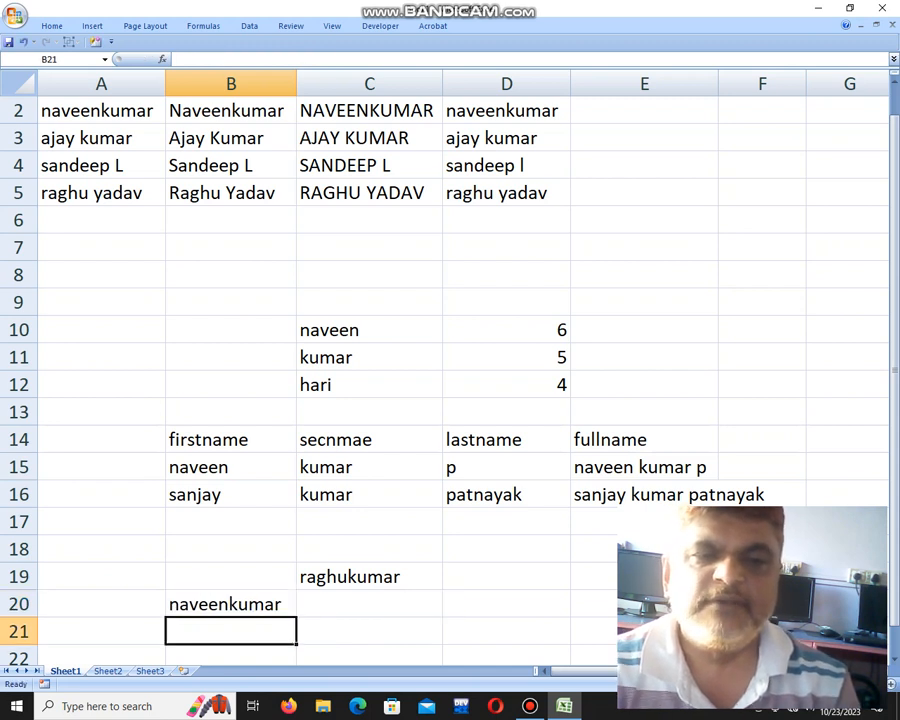
{"action": "key", "text": "Right"}
{"action": "key", "text": "Down"}
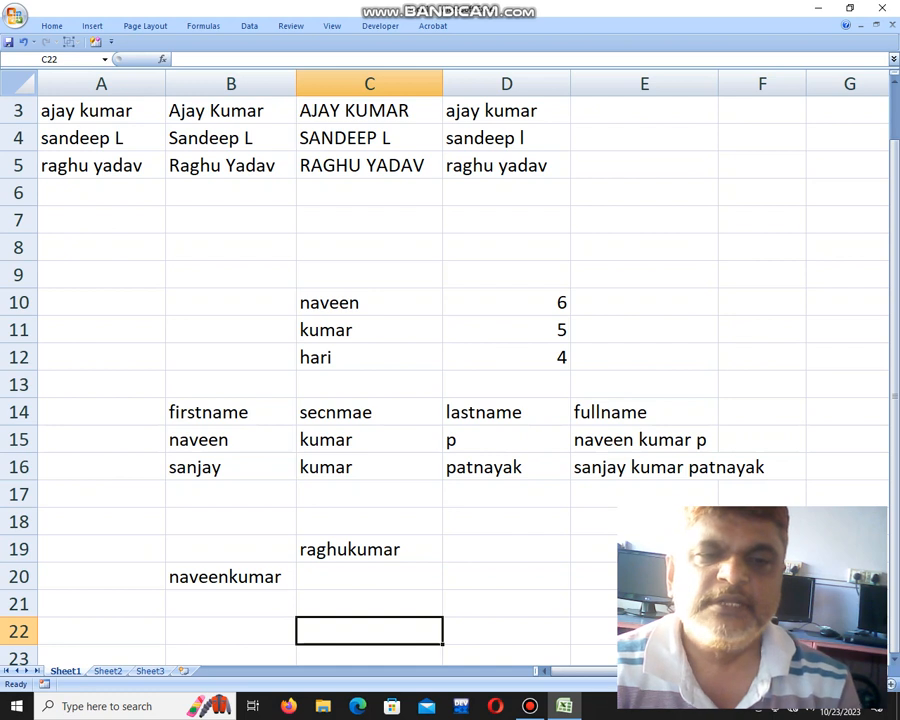
{"action": "key", "text": "Up"}
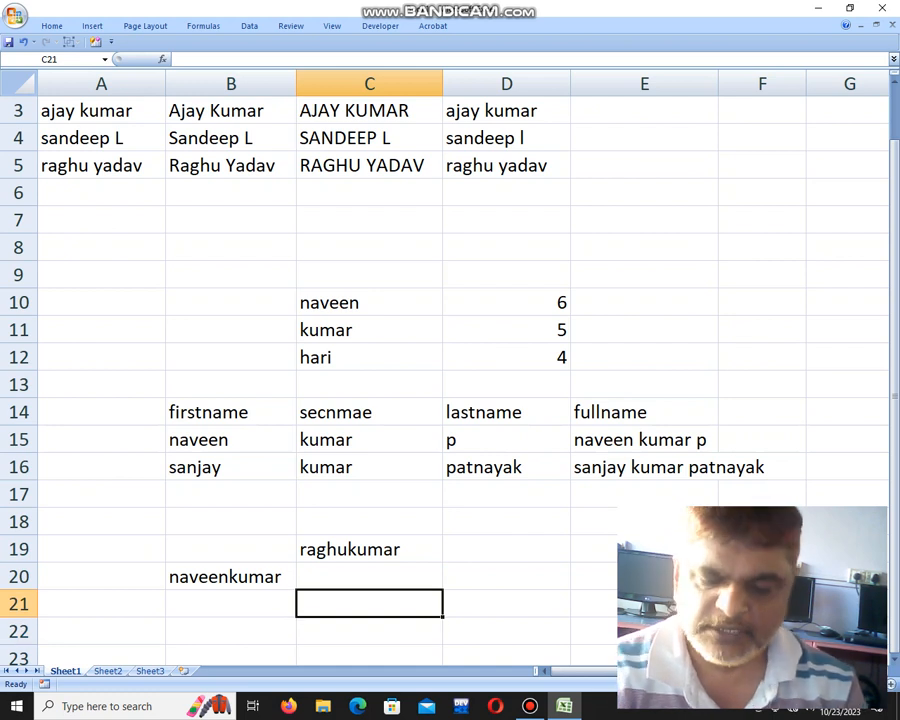
{"action": "type", "text": "=sun"}
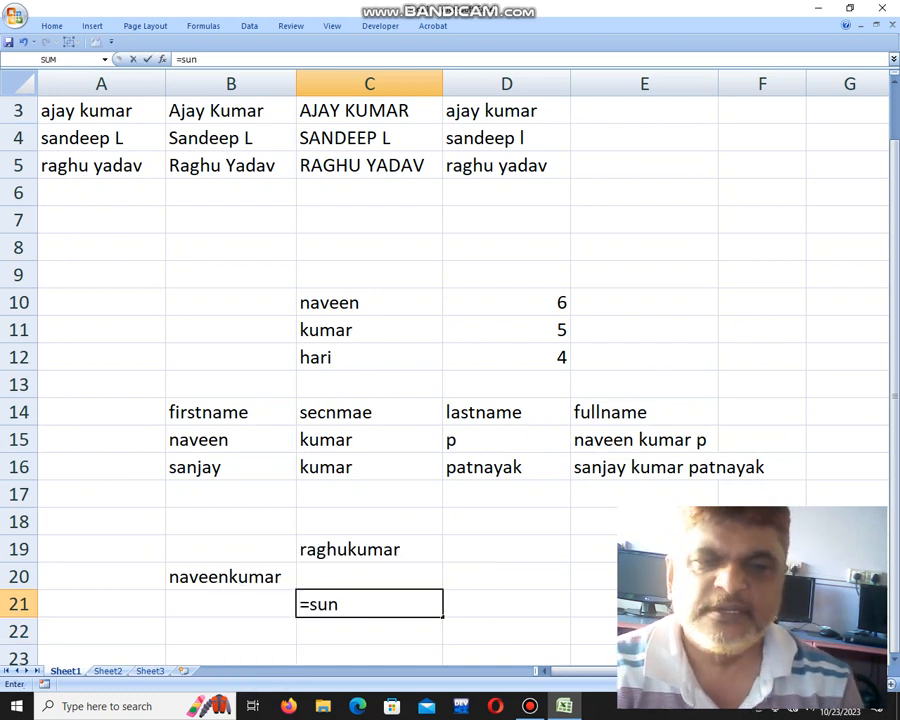
Fix the function name and enter =SUBSTITUTE("rack and rill","r","j") in C21, giving jack and jill.
{"action": "key", "text": "BackSpace"}
{"action": "type", "text": "bstitute"}
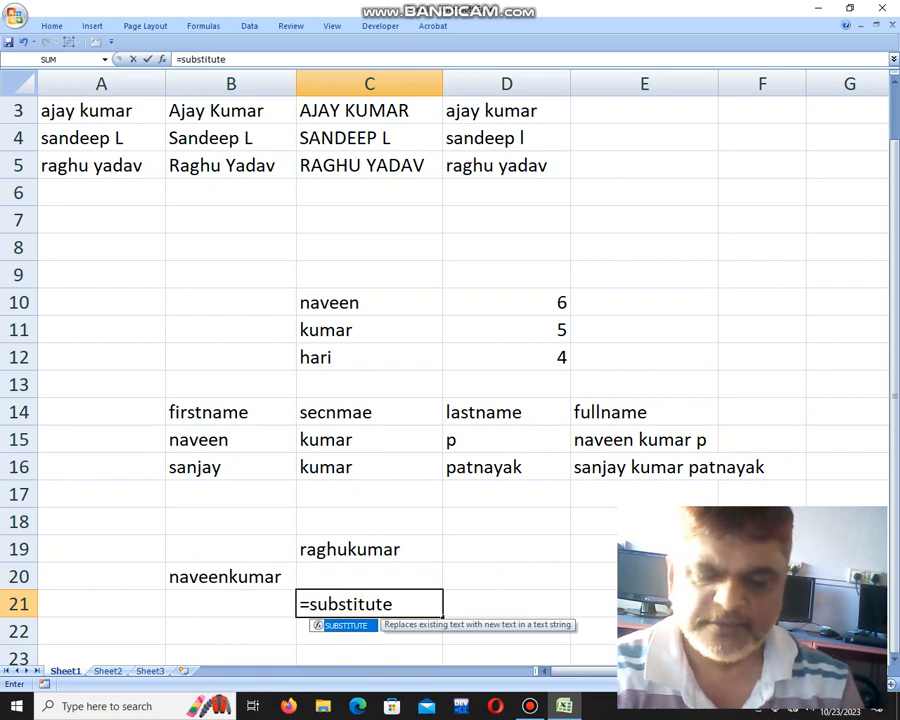
{"action": "type", "text": "(\""}
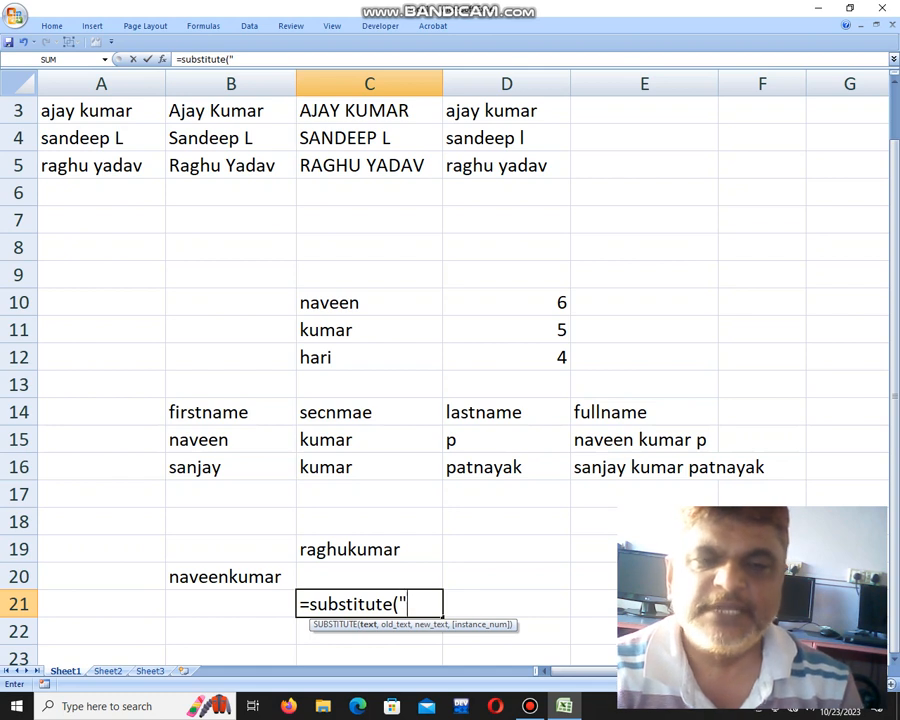
{"action": "type", "text": "rack"}
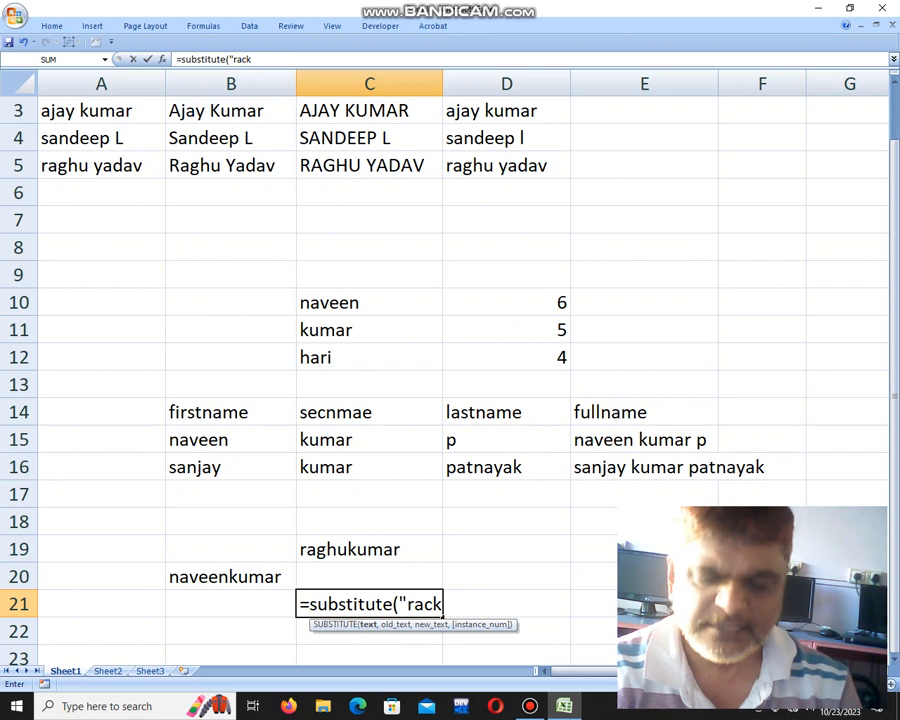
{"action": "type", "text": " and ril"}
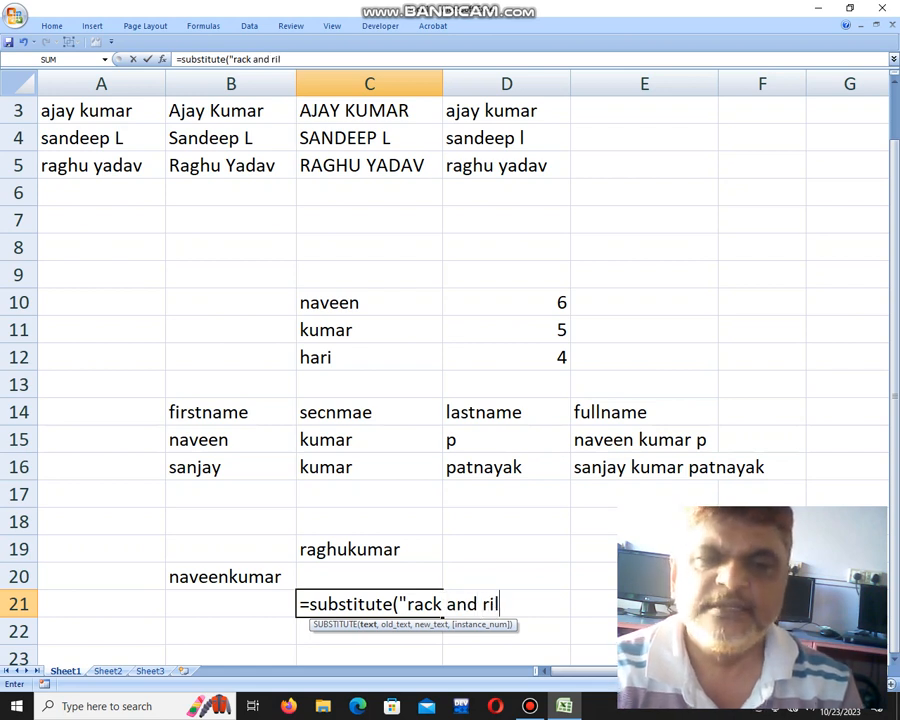
{"action": "type", "text": "l\","}
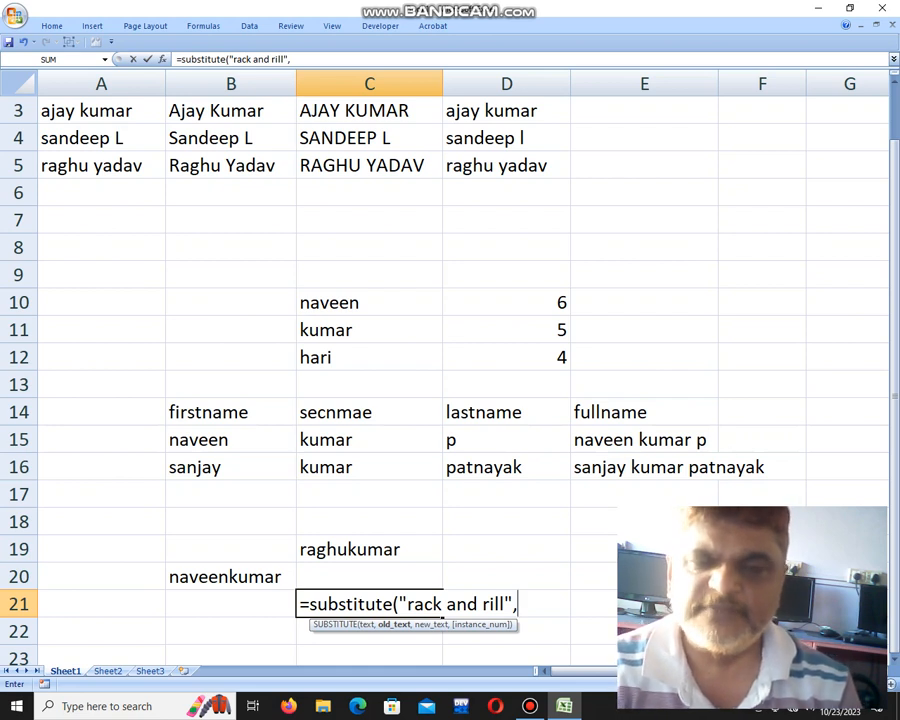
{"action": "type", "text": "\""}
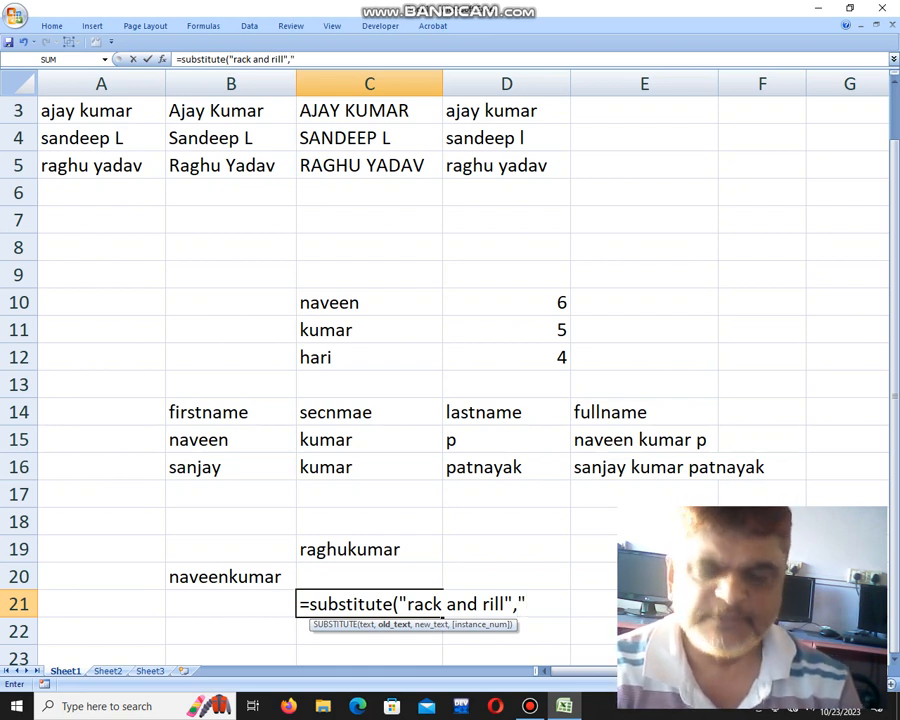
{"action": "type", "text": "r\",\""}
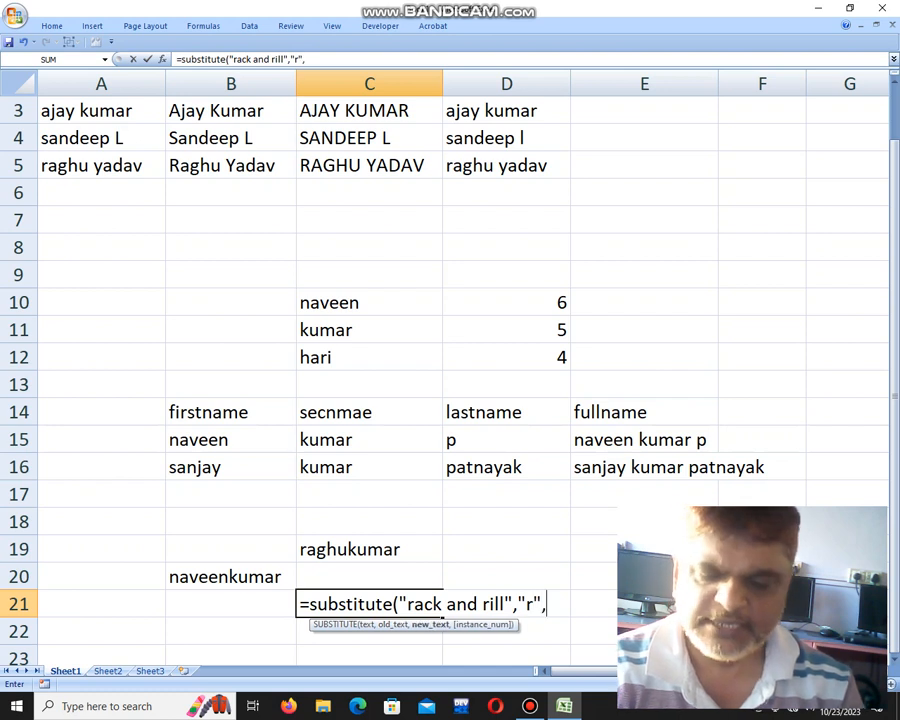
{"action": "type", "text": "j\""}
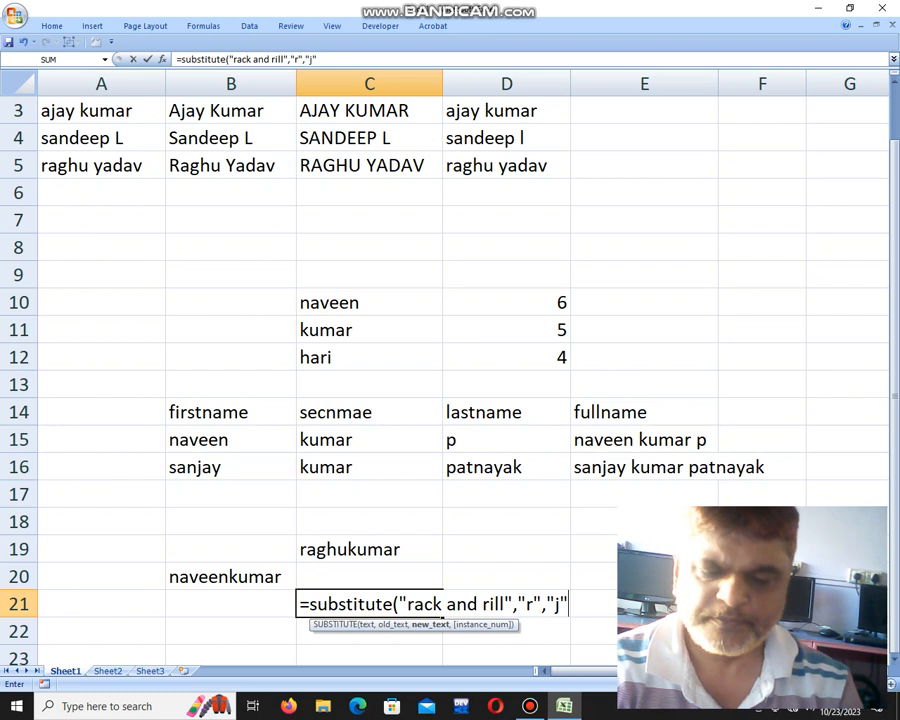
{"action": "type", "text": ")"}
{"action": "key", "text": "Return"}
{"action": "key", "text": "Up"}
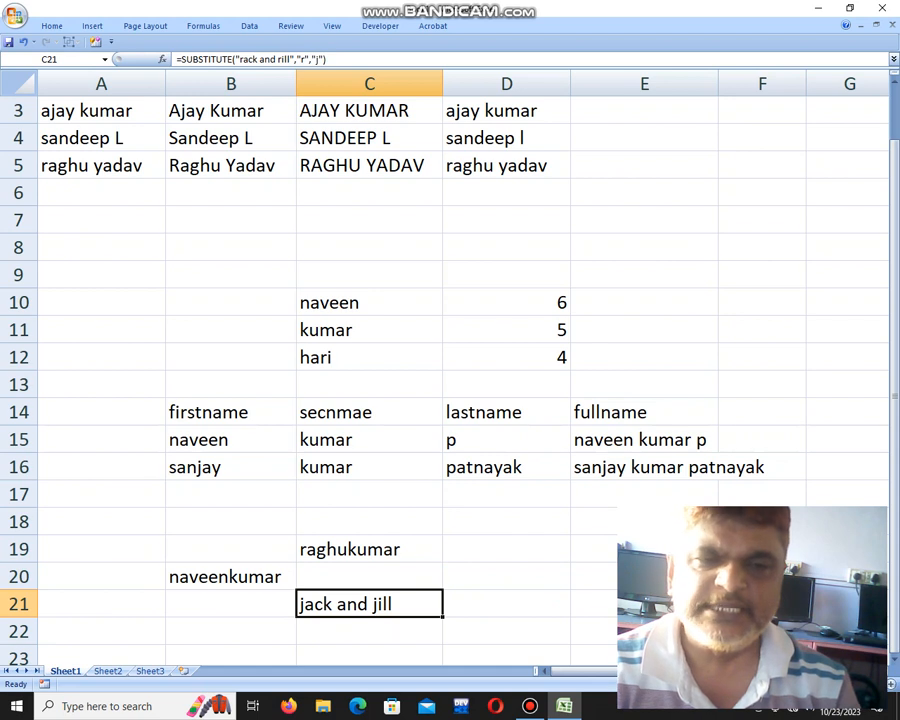
{"action": "key", "text": "Right"}
{"action": "key", "text": "Right"}
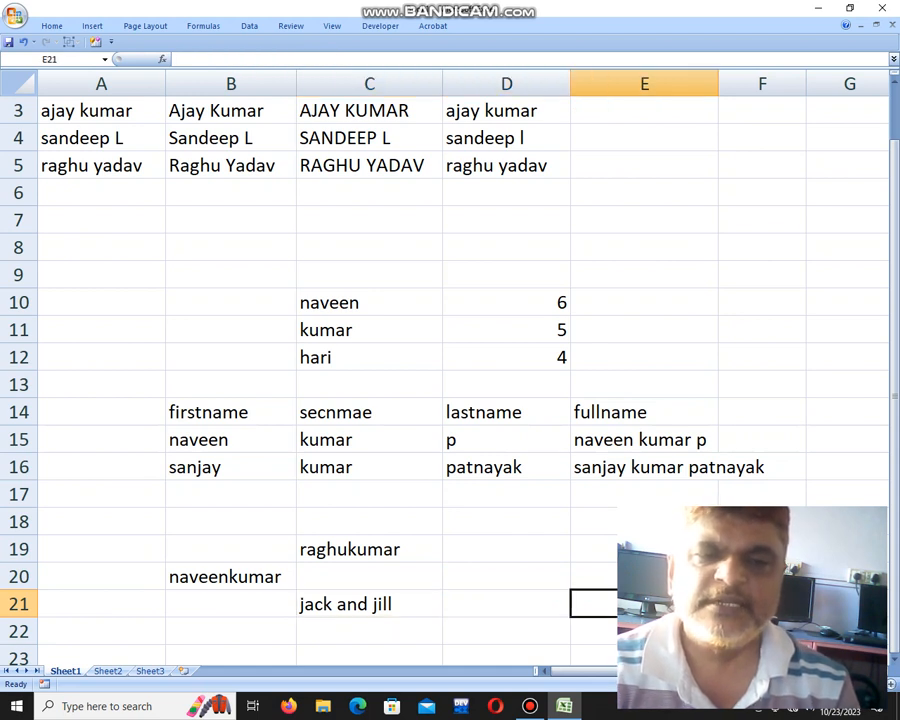
{"action": "key", "text": "Left"}
{"action": "key", "text": "Up"}
{"action": "key", "text": "Up"}
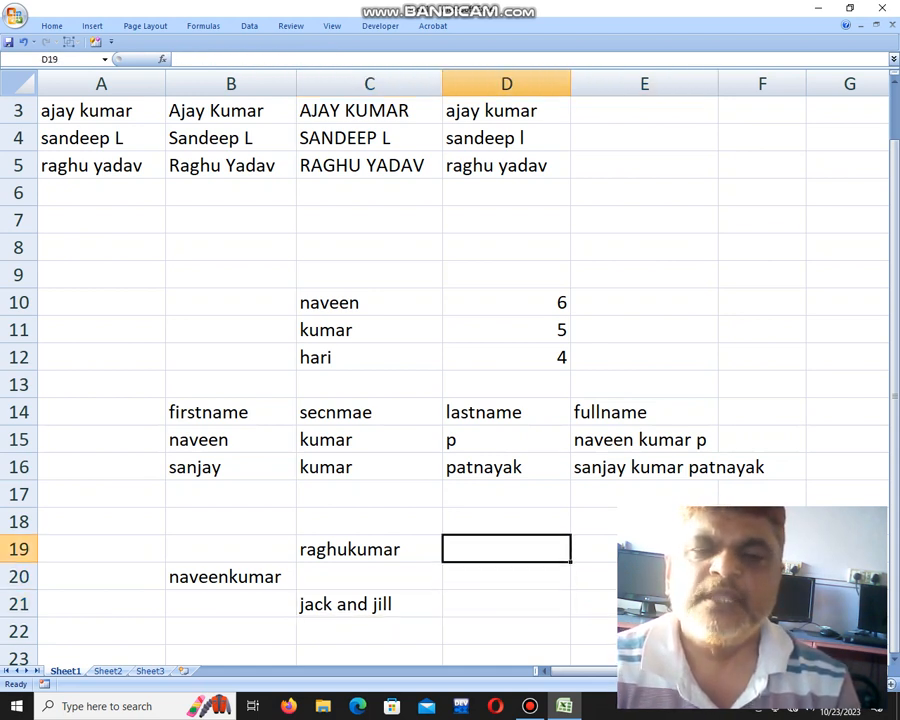
{"action": "key", "text": "Down"}
{"action": "key", "text": "Down"}
{"action": "key", "text": "Down"}
{"action": "key", "text": "Down"}
{"action": "key", "text": "Down"}
{"action": "key", "text": "Down"}
{"action": "key", "text": "Up"}
{"action": "key", "text": "Up"}
{"action": "key", "text": "Up"}
{"action": "key", "text": "Up"}
{"action": "key", "text": "Up"}
{"action": "key", "text": "Up"}
{"action": "key", "text": "Up"}
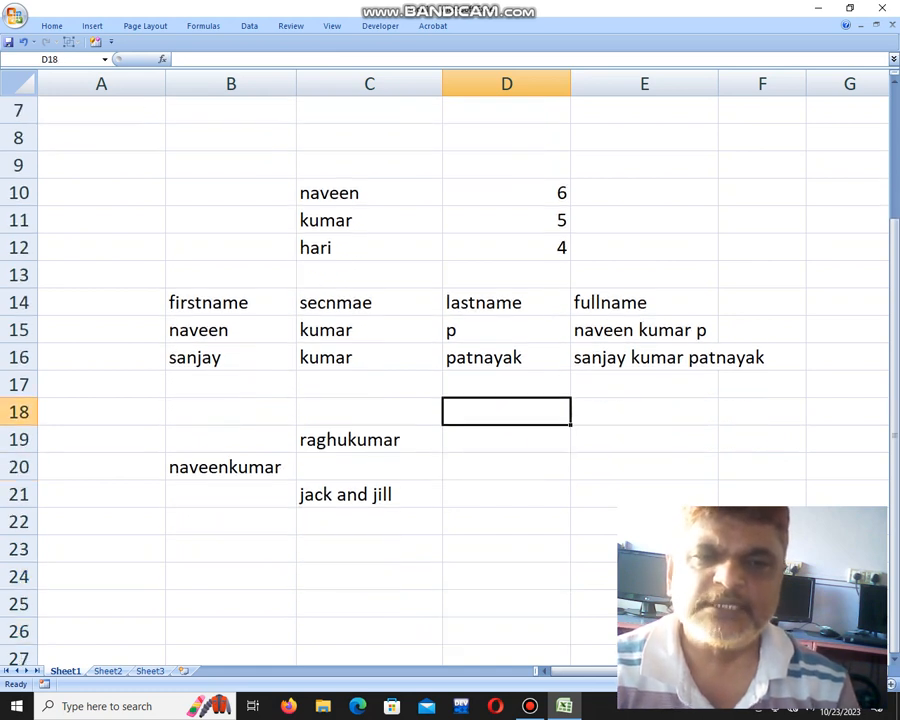
{"action": "key", "text": "Down"}
{"action": "key", "text": "Down"}
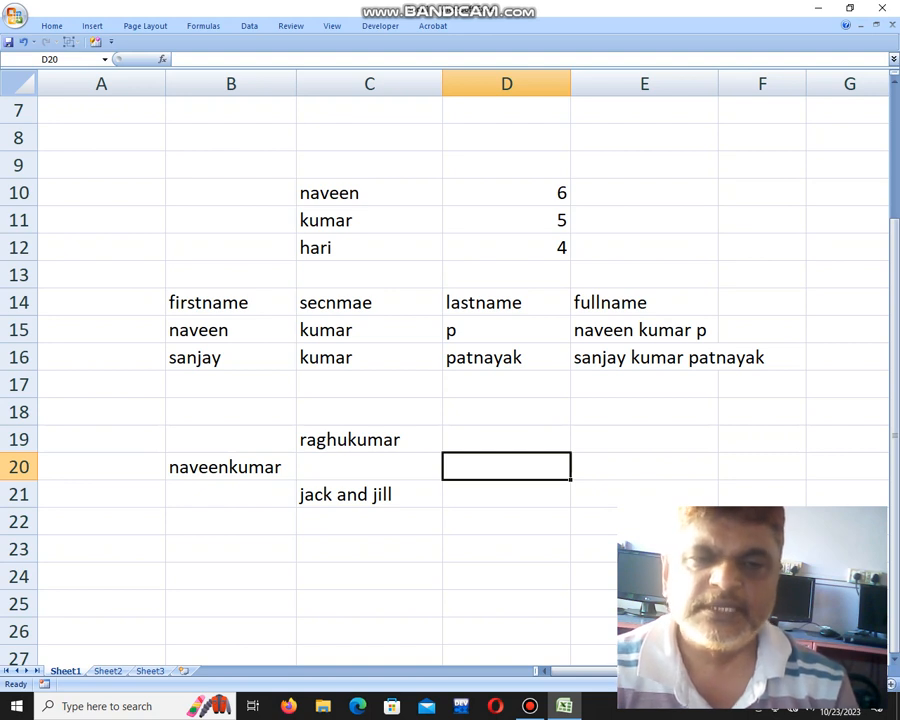
{"action": "key", "text": "Down"}
{"action": "key", "text": "Down"}
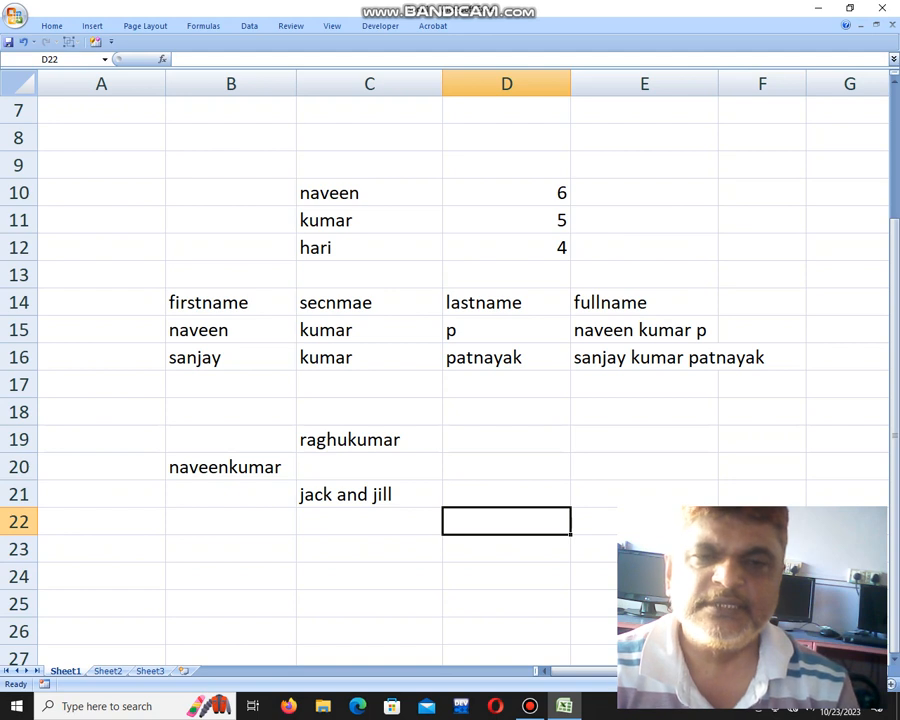
Enter =TRIM("m l c r o") in D22, removing a stray B22 reference, then return to the top of column D.
{"action": "type", "text": "=trim"}
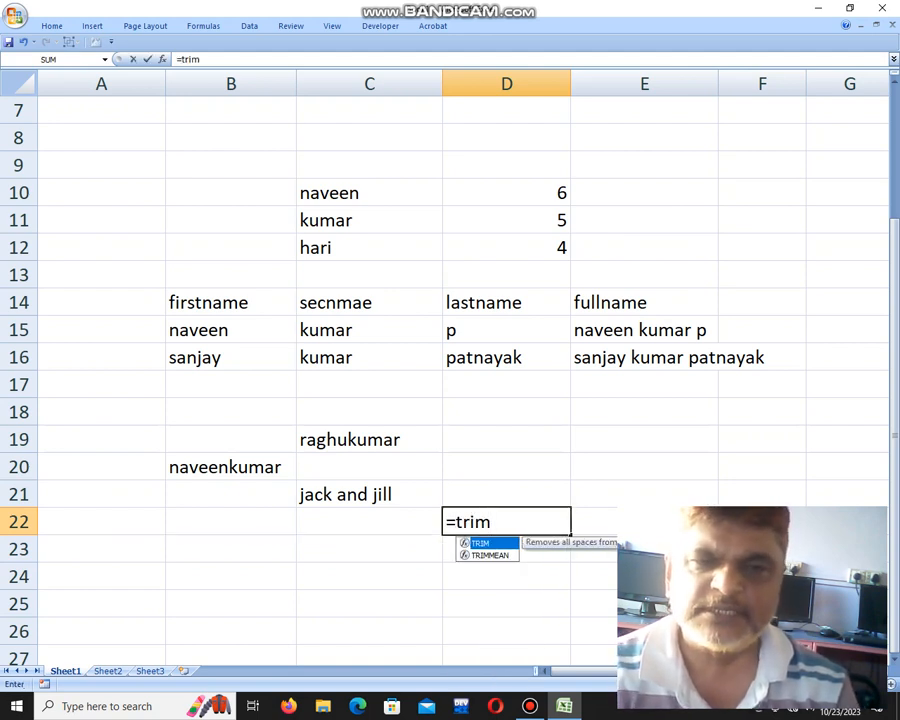
{"action": "type", "text": "(\""}
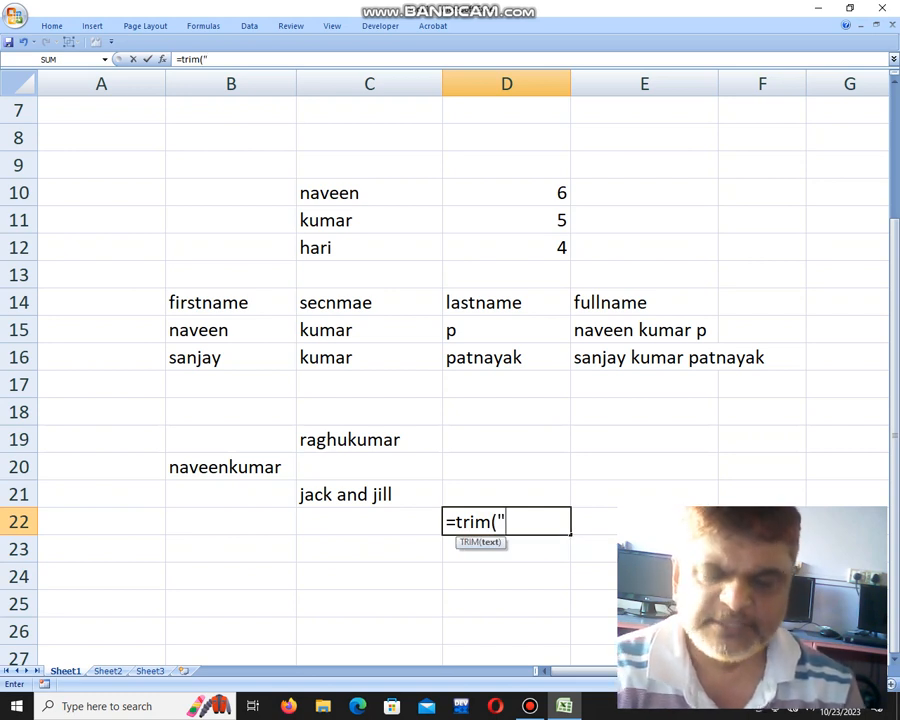
{"action": "type", "text": "m   l"}
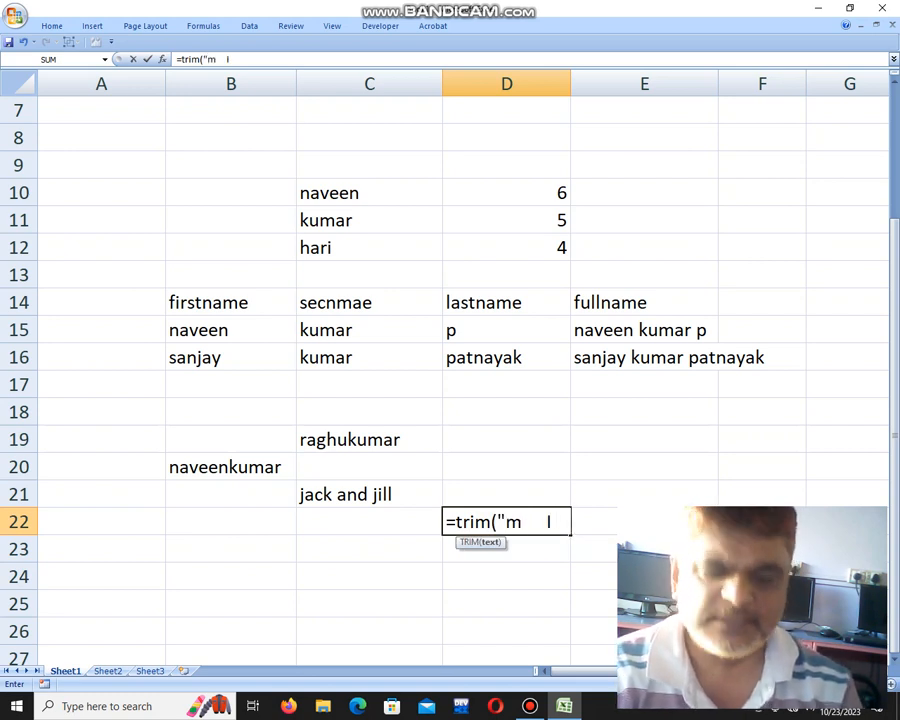
{"action": "type", "text": "    c   r"}
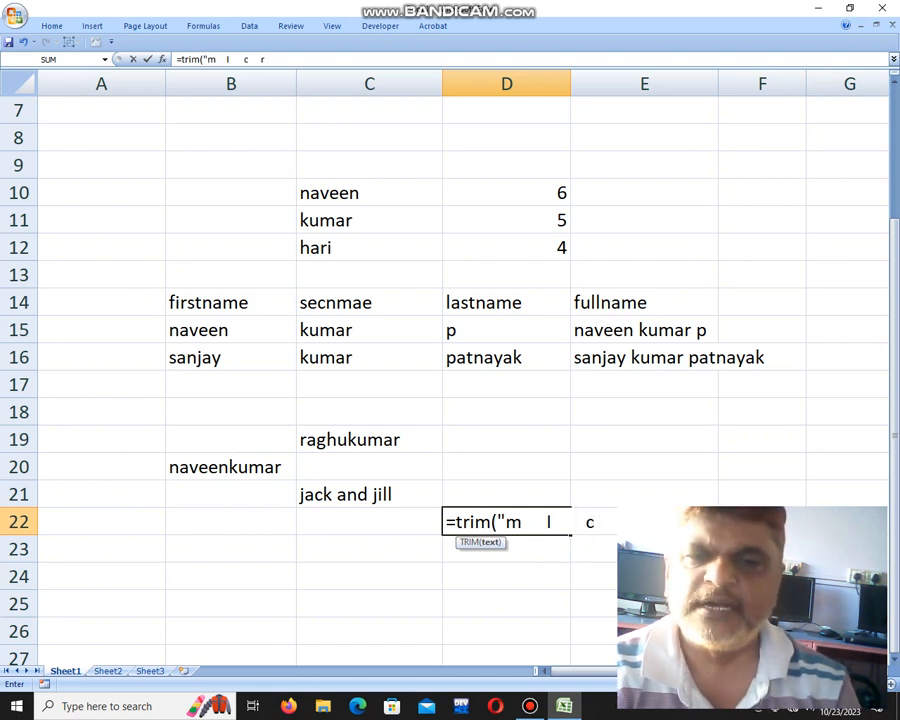
{"action": "type", "text": "   o"}
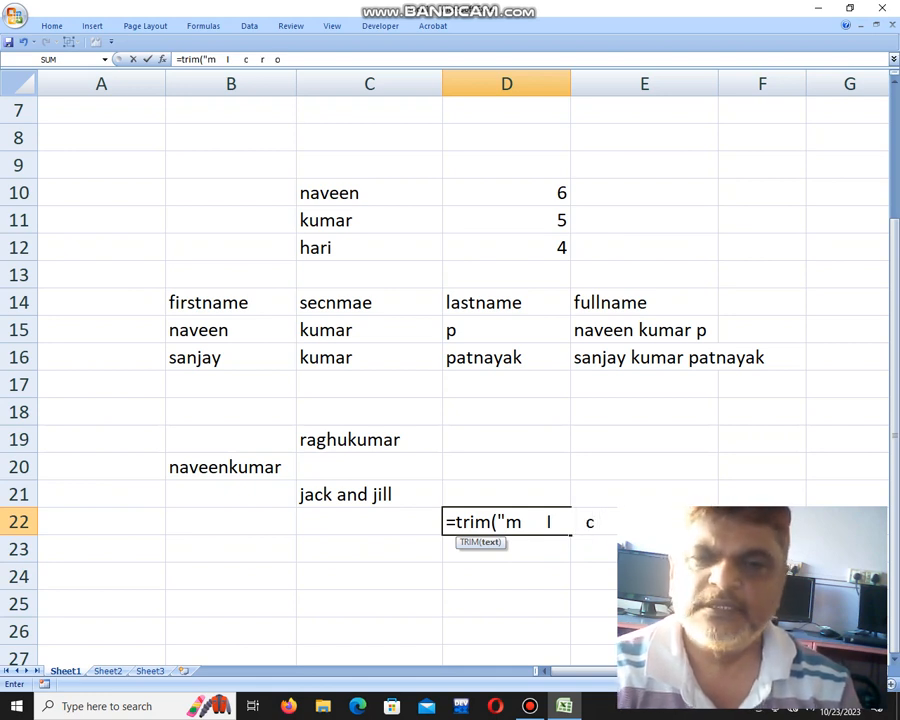
{"action": "key", "text": "Left"}
{"action": "key", "text": "Left"}
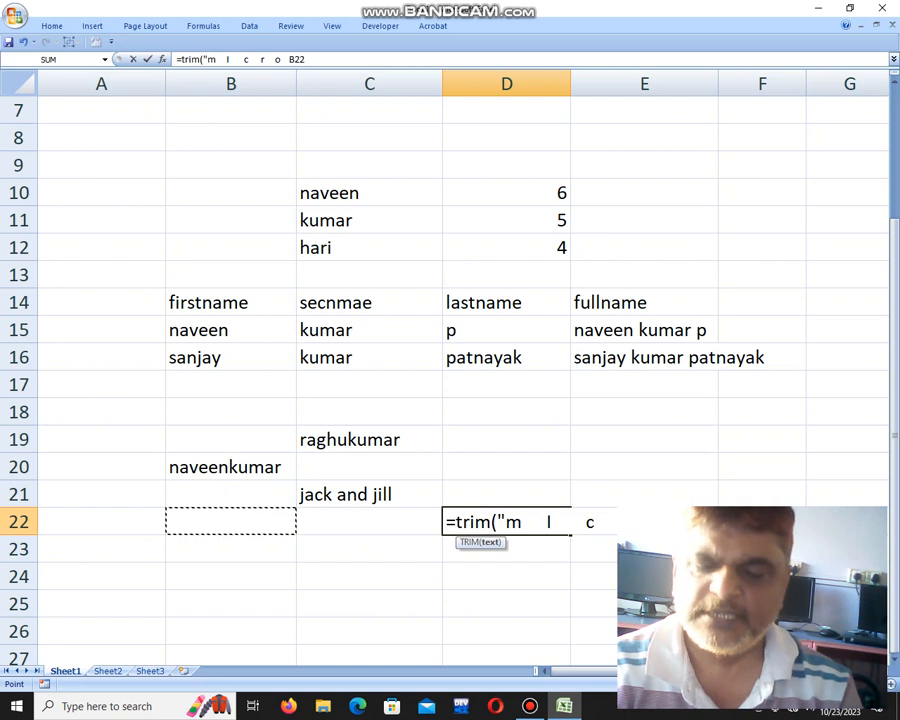
{"action": "key", "text": "BackSpace"}
{"action": "key", "text": "BackSpace"}
{"action": "key", "text": "BackSpace"}
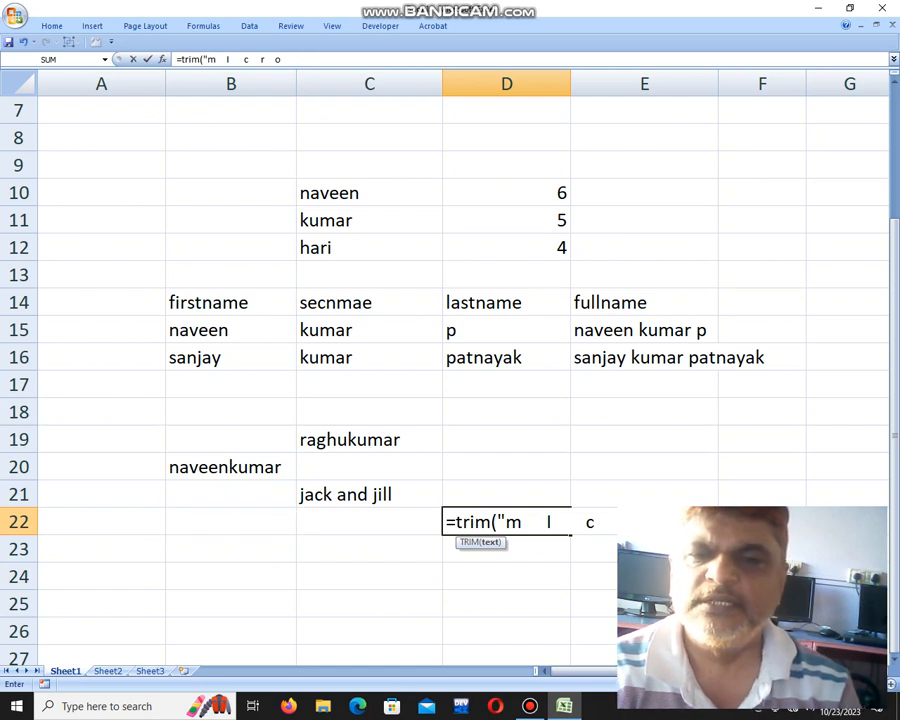
{"action": "type", "text": "\")"}
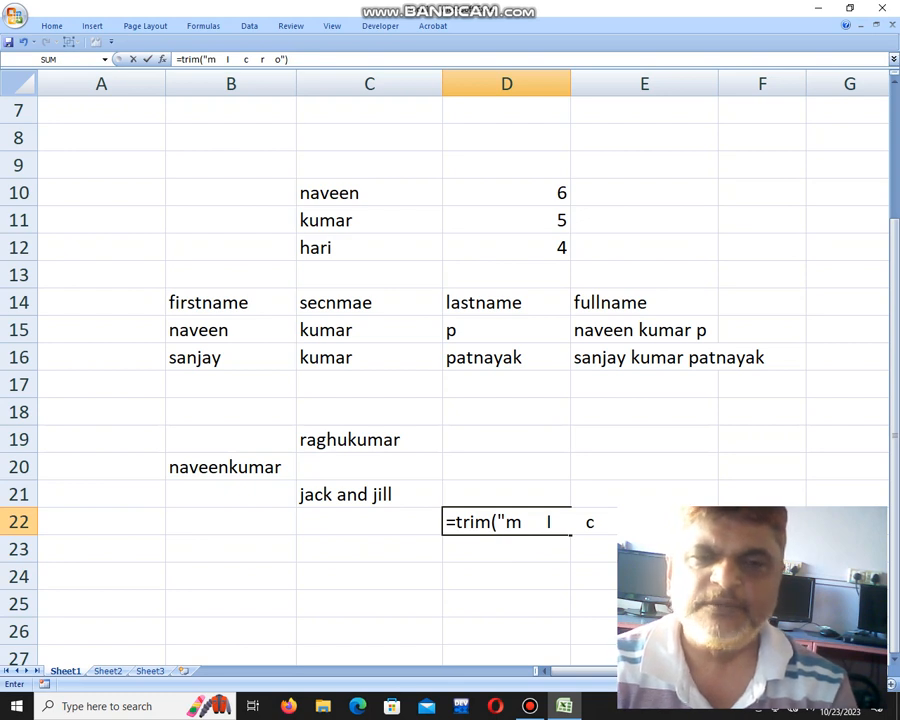
{"action": "key", "text": "Return"}
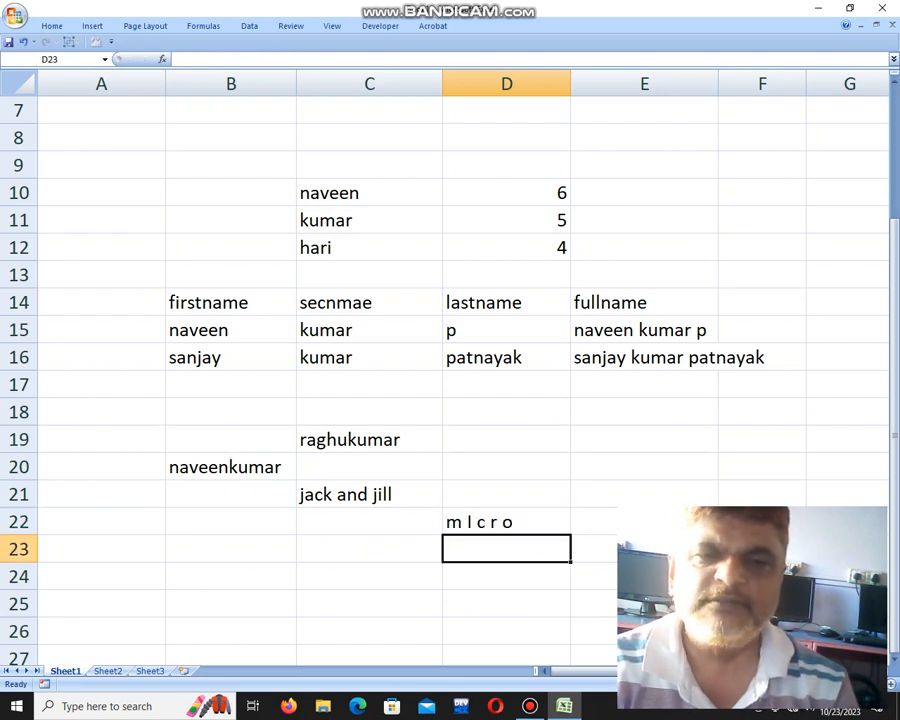
{"action": "key", "text": "Up"}
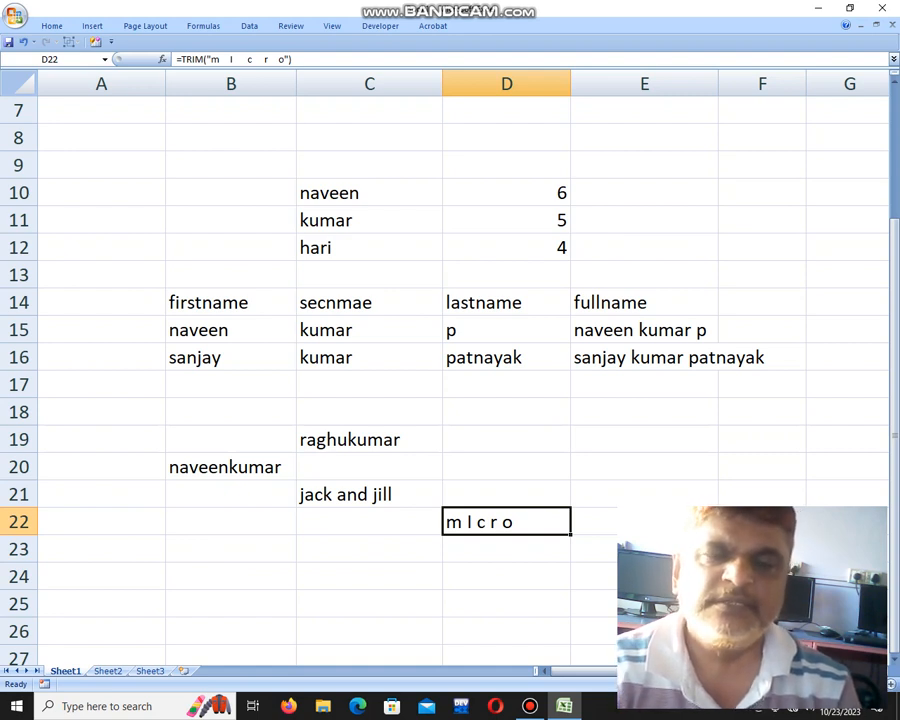
{"action": "key", "text": "Up"}
{"action": "key", "text": "Up"}
{"action": "key", "text": "Up"}
{"action": "key", "text": "Up"}
{"action": "key", "text": "Up"}
{"action": "key", "text": "Up"}
{"action": "key", "text": "Up"}
{"action": "key", "text": "Up"}
{"action": "key", "text": "Up"}
{"action": "key", "text": "Up"}
{"action": "key", "text": "Up"}
{"action": "key", "text": "Up"}
{"action": "key", "text": "Up"}
{"action": "key", "text": "Up"}
{"action": "key", "text": "Up"}
{"action": "key", "text": "Up"}
{"action": "key", "text": "Up"}
{"action": "key", "text": "Up"}
{"action": "key", "text": "Up"}
{"action": "key", "text": "Up"}
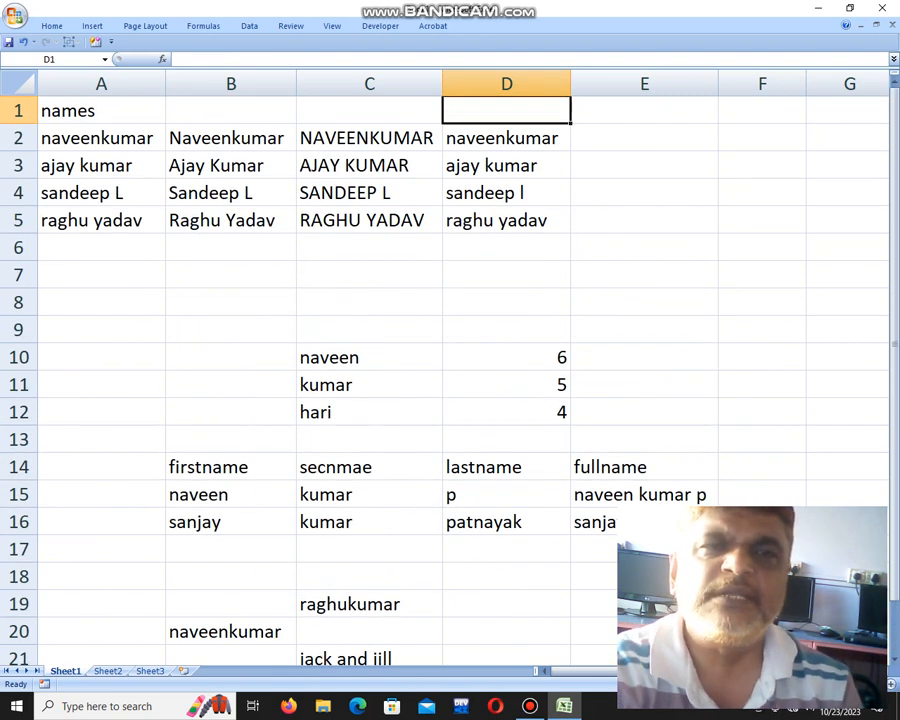
Turn on Show Formulas on the Formulas tab so cells display formulas like =PROPER(A2).
{"action": "left_click", "coordinate": [51, 25]}
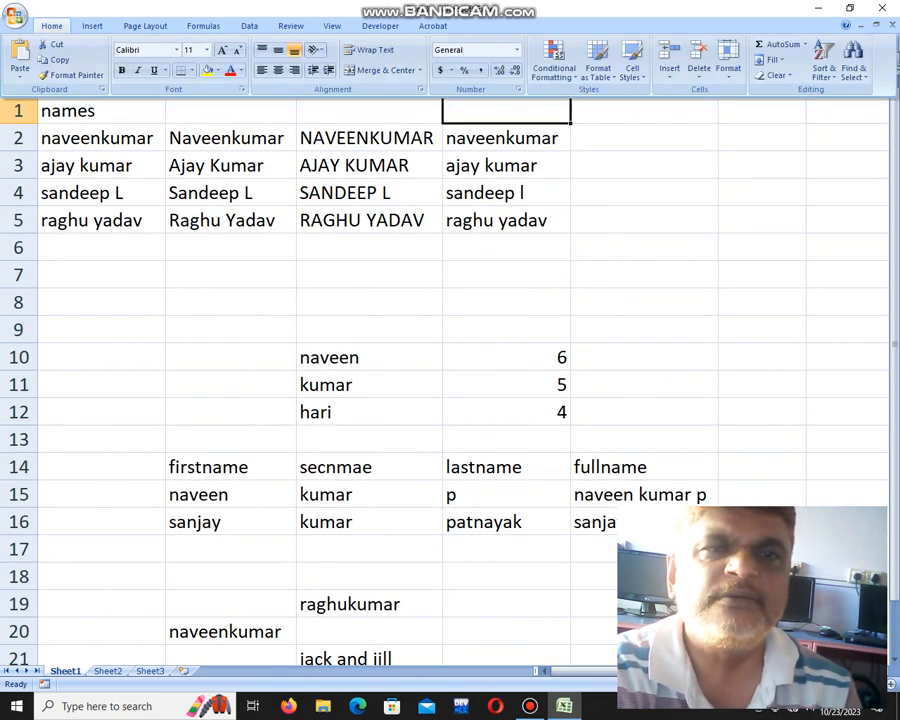
{"action": "left_click", "coordinate": [332, 26]}
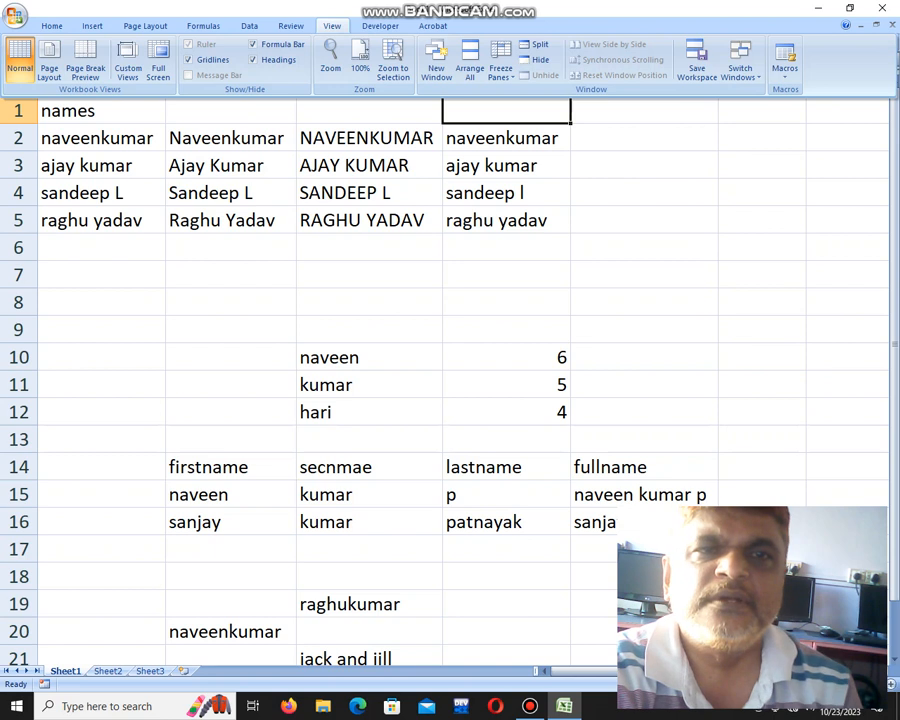
{"action": "left_click", "coordinate": [291, 26]}
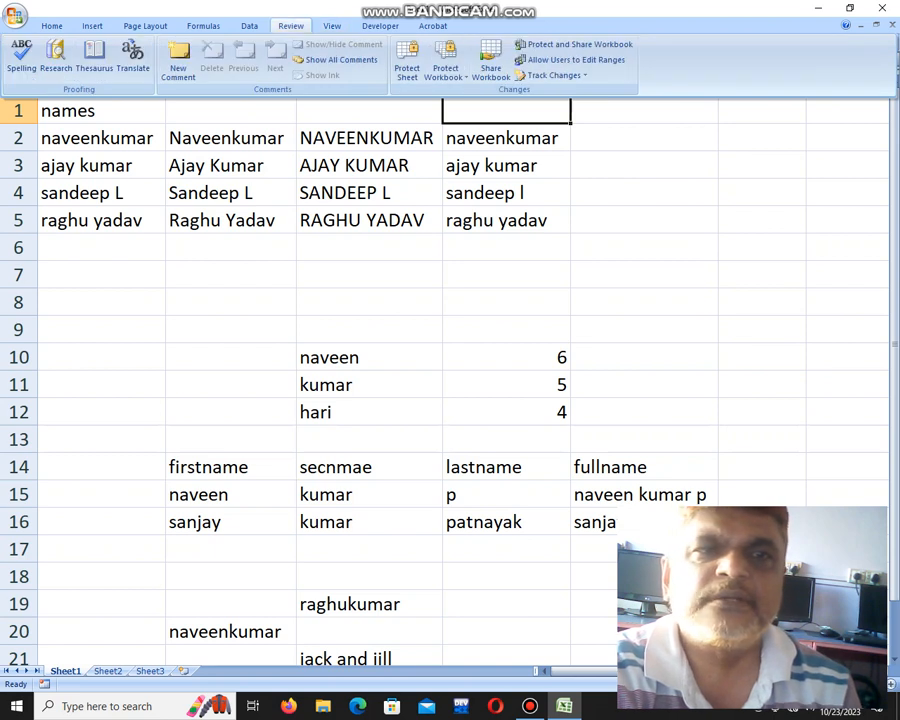
{"action": "left_click", "coordinate": [203, 26]}
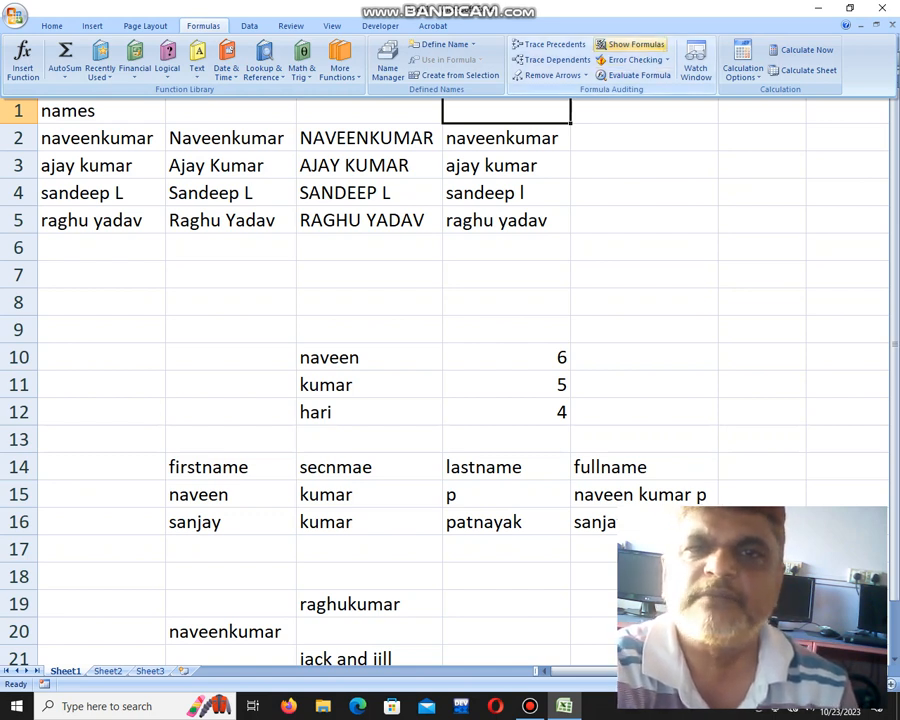
{"action": "left_click", "coordinate": [630, 44]}
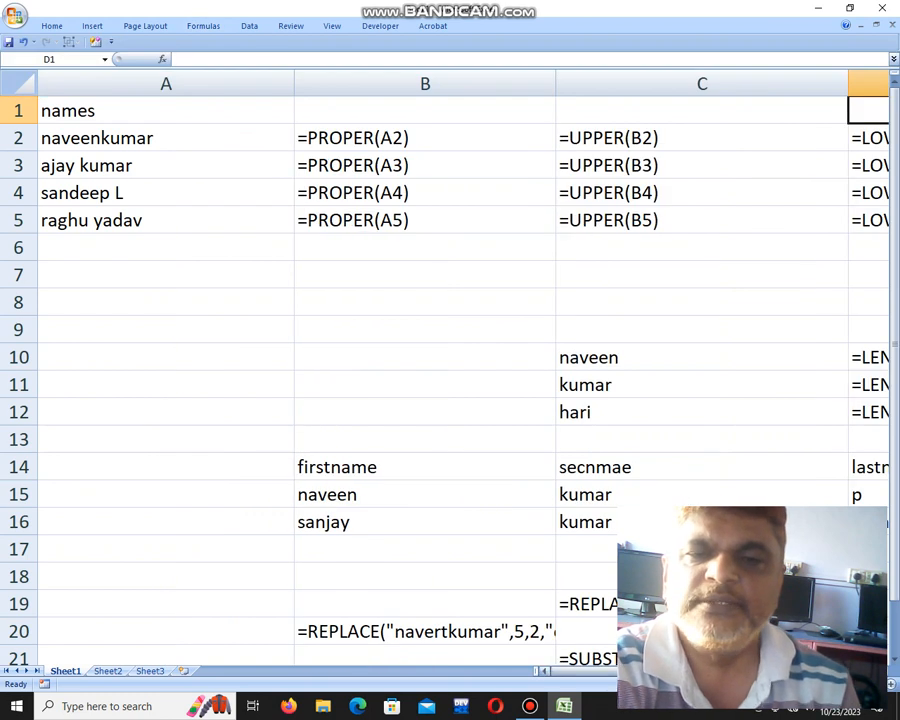
Scroll across the columns and zoom to 100% to view every text-function formula.
{"action": "left_click_drag", "start_coordinate": [650, 671], "coordinate": [676, 671]}
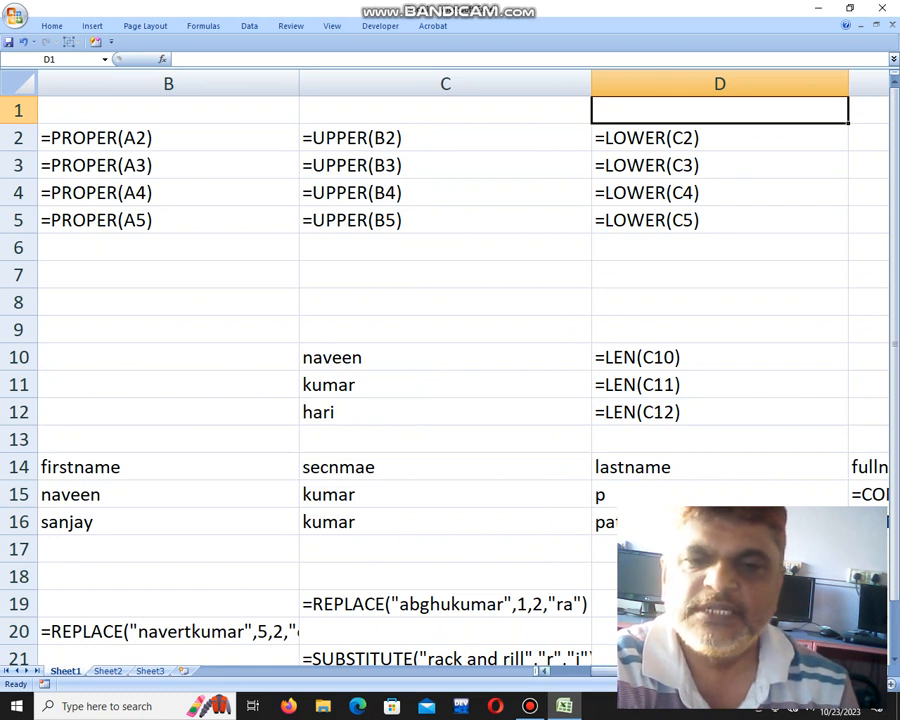
{"action": "left_click", "coordinate": [881, 671]}
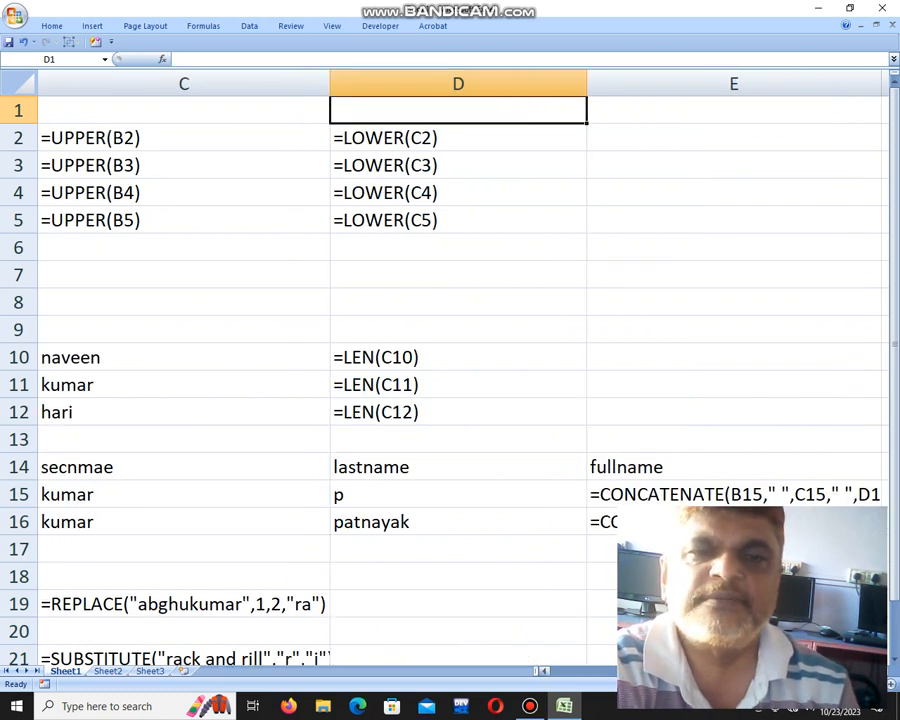
{"action": "left_click_drag", "start_coordinate": [706, 671], "coordinate": [645, 671]}
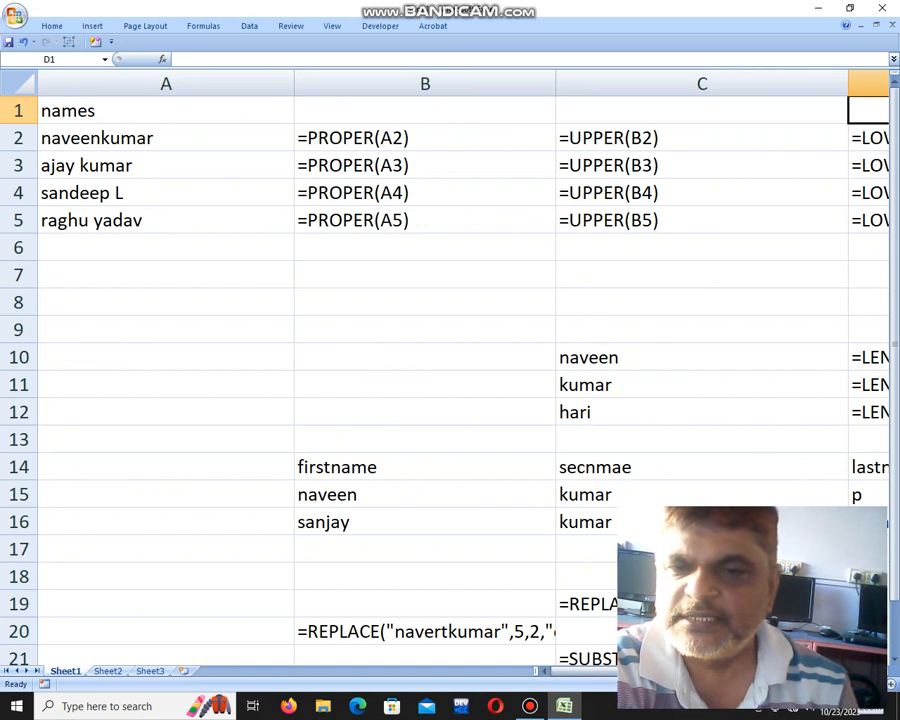
{"action": "left_click_drag", "start_coordinate": [857, 684], "coordinate": [845, 684]}
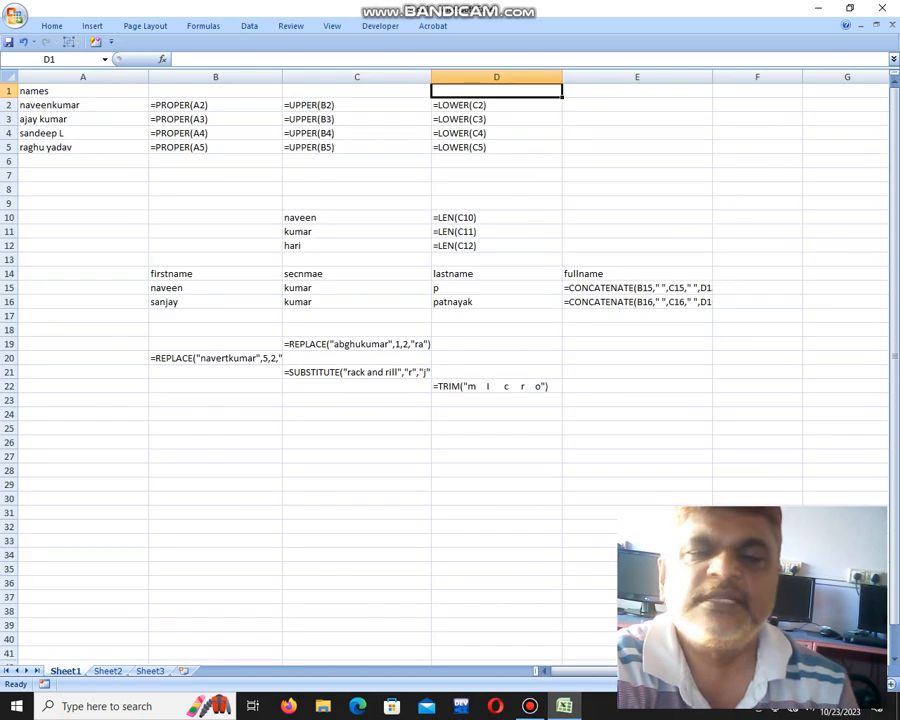